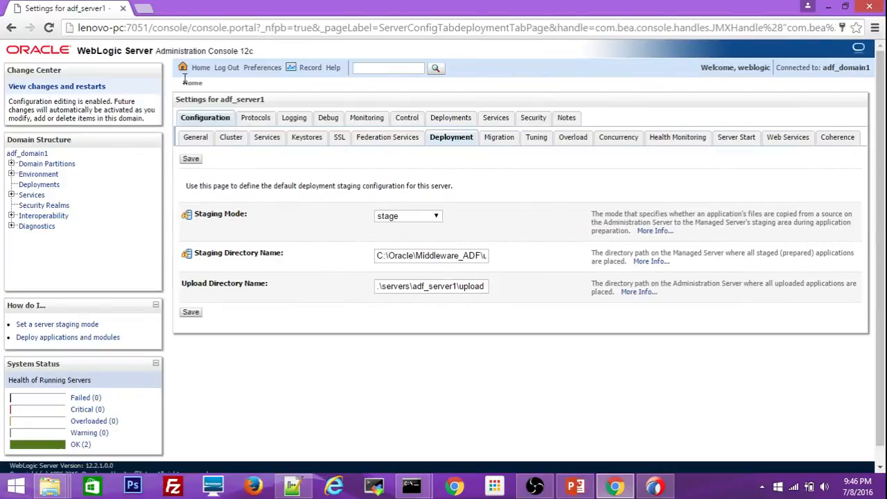
- Return to the console home page and view the summary of servers
{"action": "left_click", "coordinate": [201, 69]}
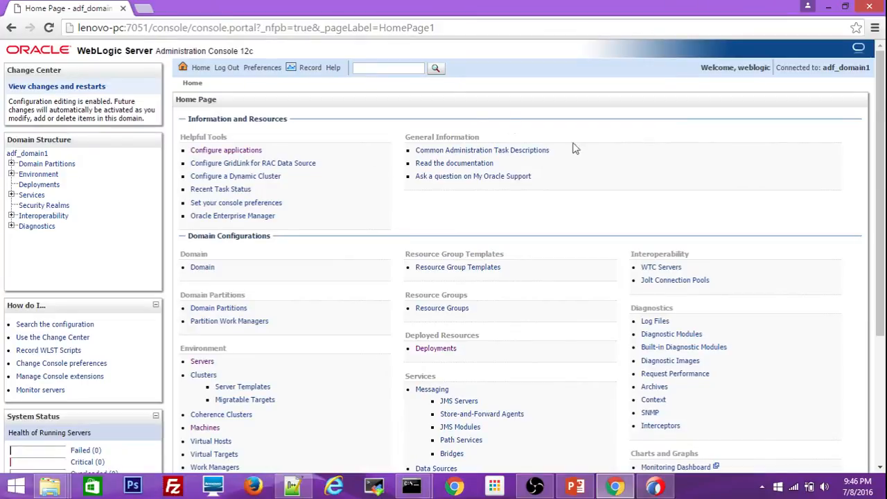
{"action": "left_click", "coordinate": [203, 364]}
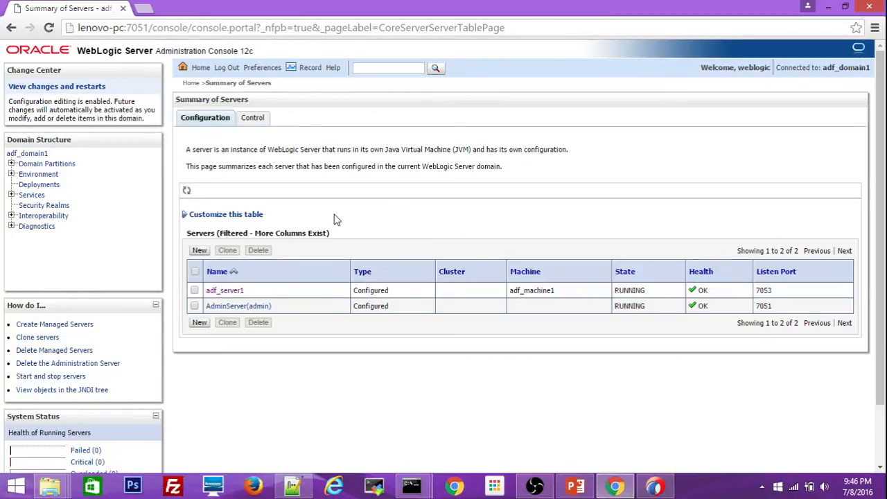
- View the application installation page from the Deployments summary, cancel the installation and reload the summary
{"action": "left_click", "coordinate": [24, 188]}
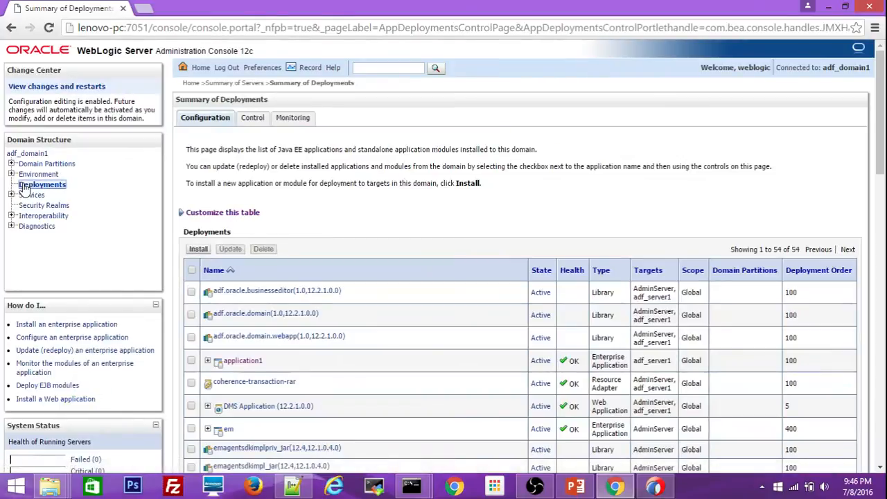
{"action": "left_click", "coordinate": [198, 250]}
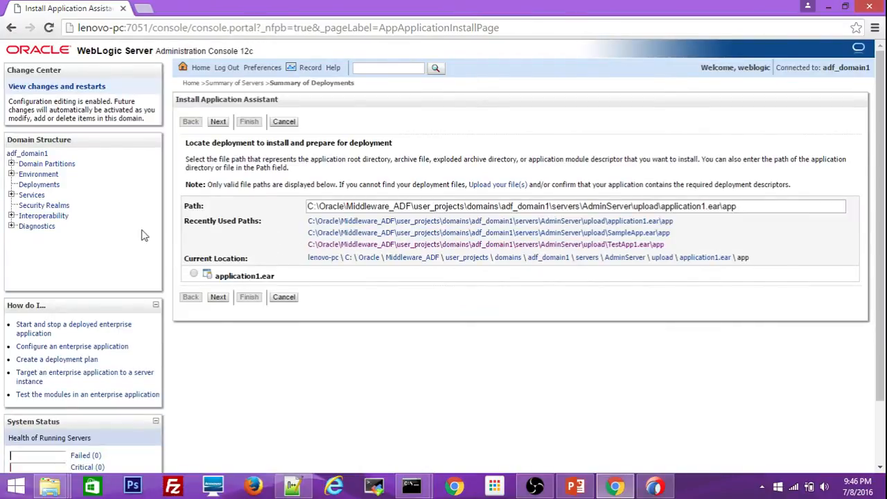
{"action": "left_click", "coordinate": [291, 300]}
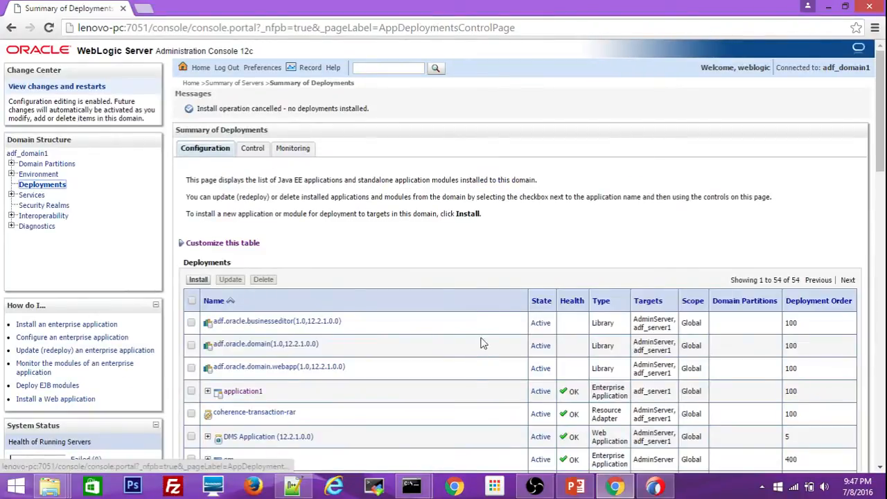
{"action": "left_click", "coordinate": [49, 28]}
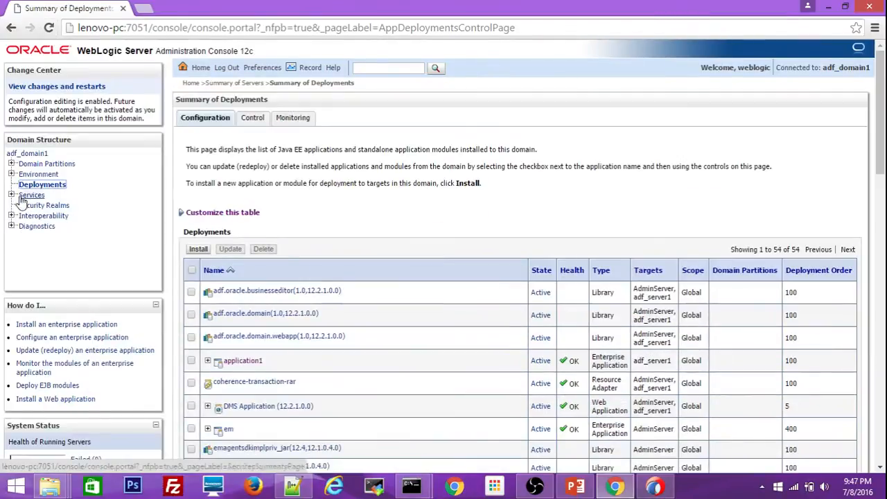
- Open the Deployment configuration settings of adf_server1 from the Servers list under Environment
{"action": "left_click", "coordinate": [11, 196]}
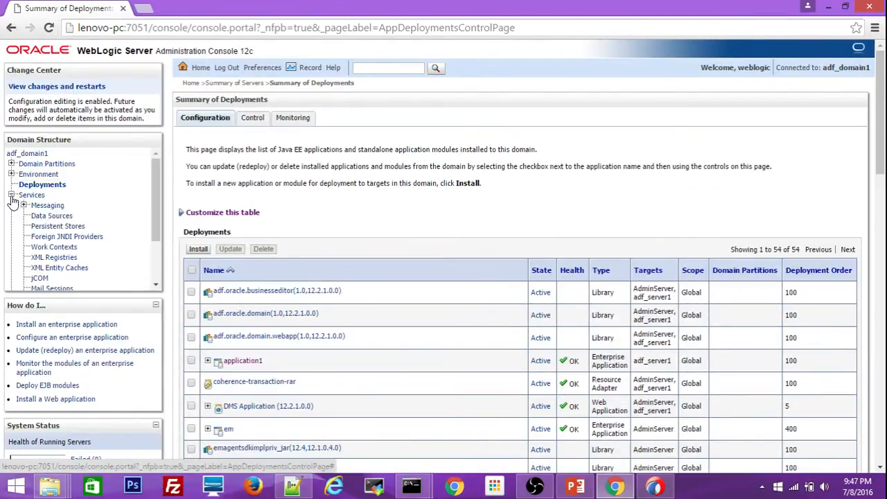
{"action": "left_click", "coordinate": [11, 196]}
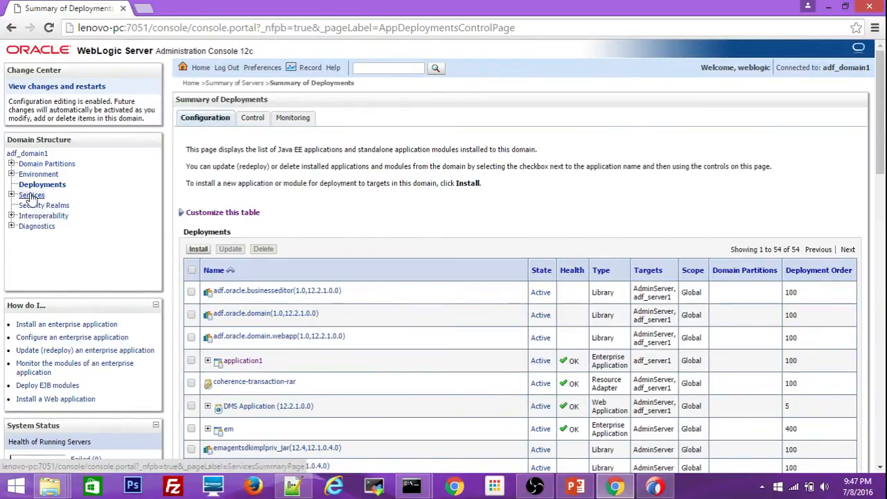
{"action": "left_click", "coordinate": [11, 174]}
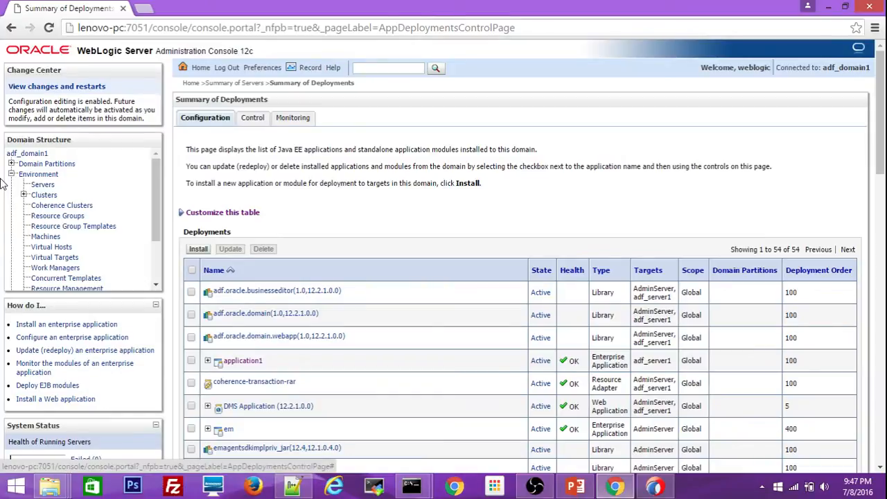
{"action": "left_click", "coordinate": [42, 186]}
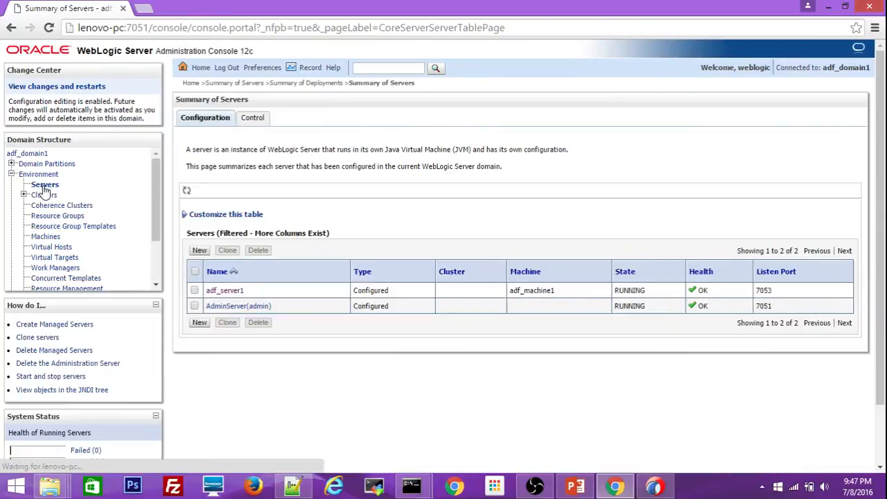
{"action": "left_click", "coordinate": [223, 291]}
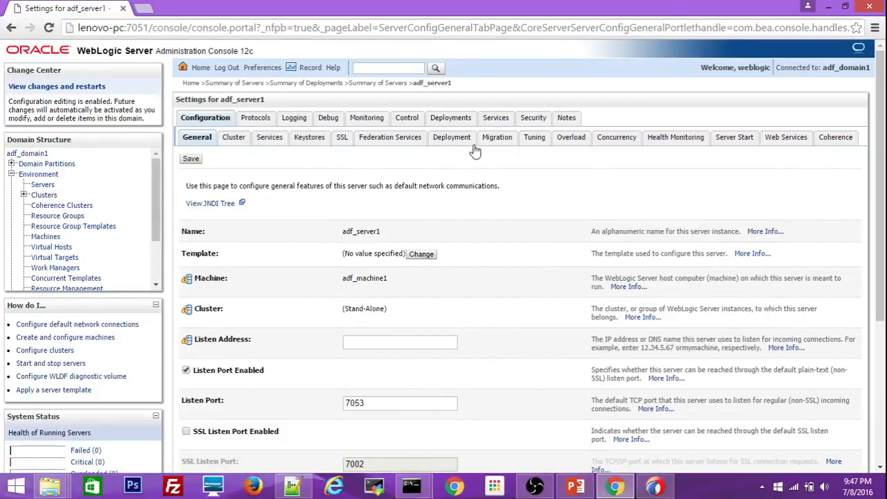
{"action": "left_click", "coordinate": [453, 144]}
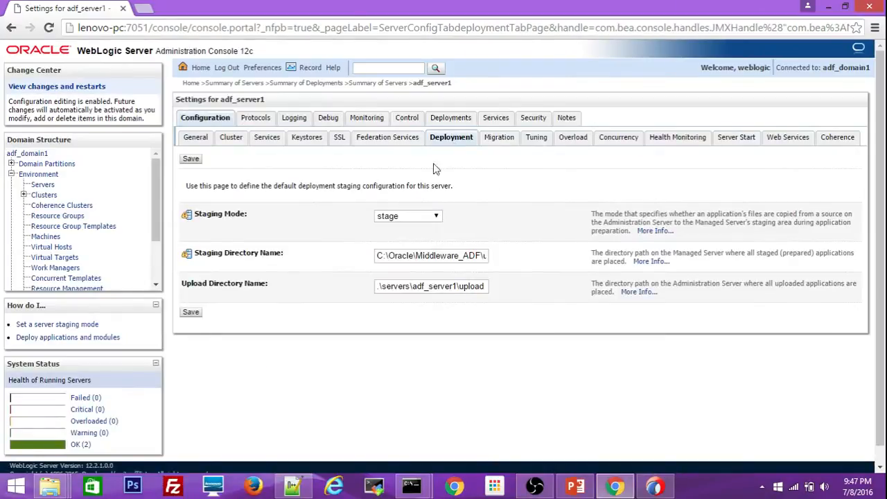
- Examine the available Staging Mode options for adf_server1 and their description in the console help
{"action": "left_click", "coordinate": [436, 218]}
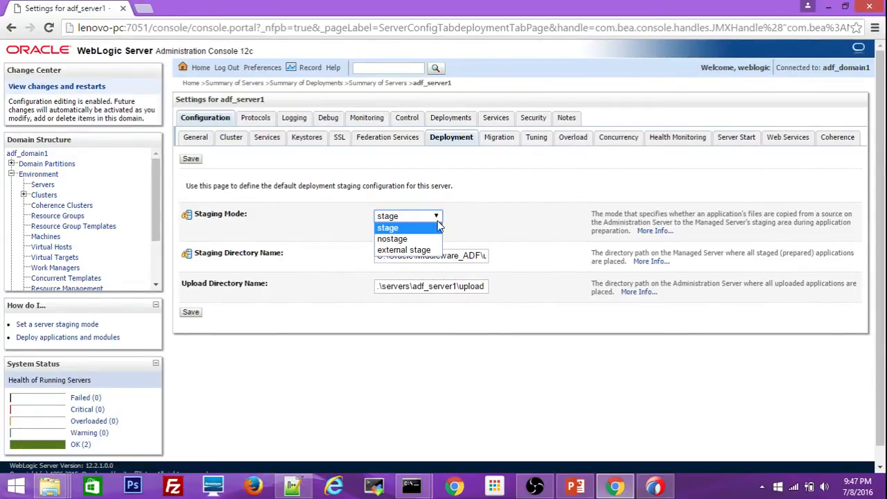
{"action": "left_click", "coordinate": [648, 231]}
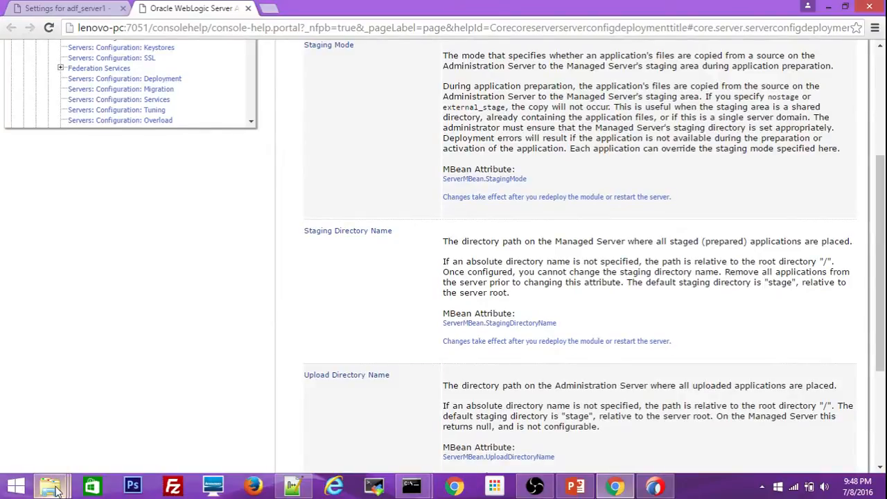
{"action": "mouse_move", "coordinate": [58, 490]}
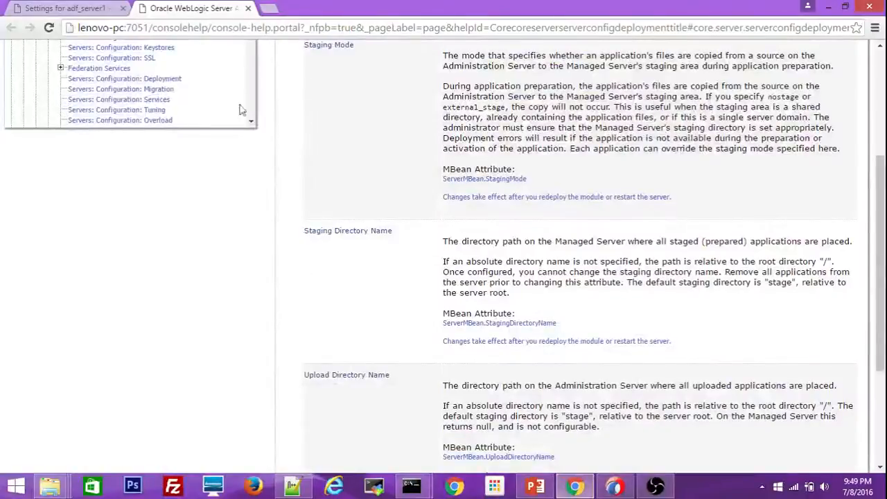
{"action": "left_click", "coordinate": [47, 9]}
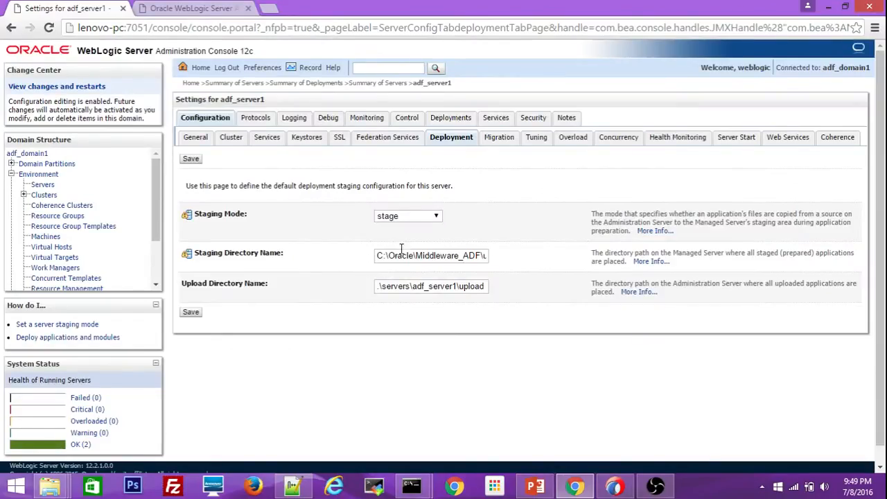
{"action": "left_click", "coordinate": [437, 219]}
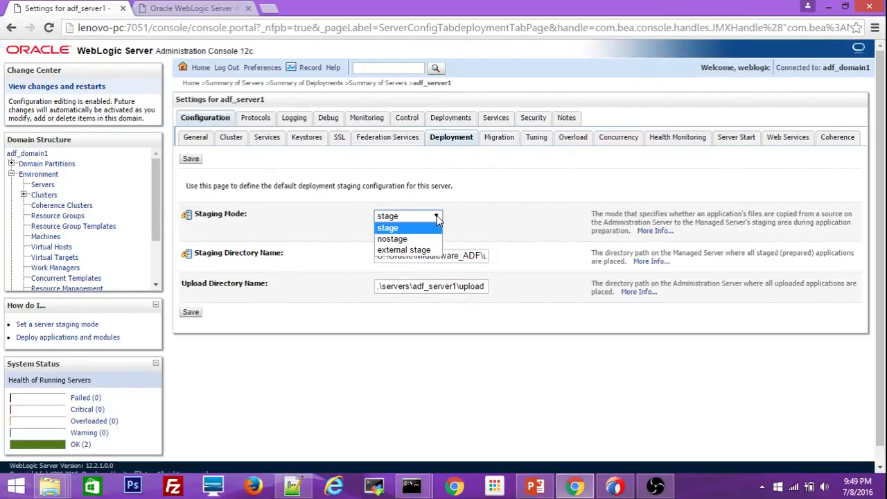
{"action": "left_click", "coordinate": [437, 218]}
- Copy the full Staging Directory Name path of adf_server1
{"action": "left_click", "coordinate": [378, 255]}
{"action": "left_click_drag", "start_coordinate": [378, 256], "coordinate": [507, 259]}
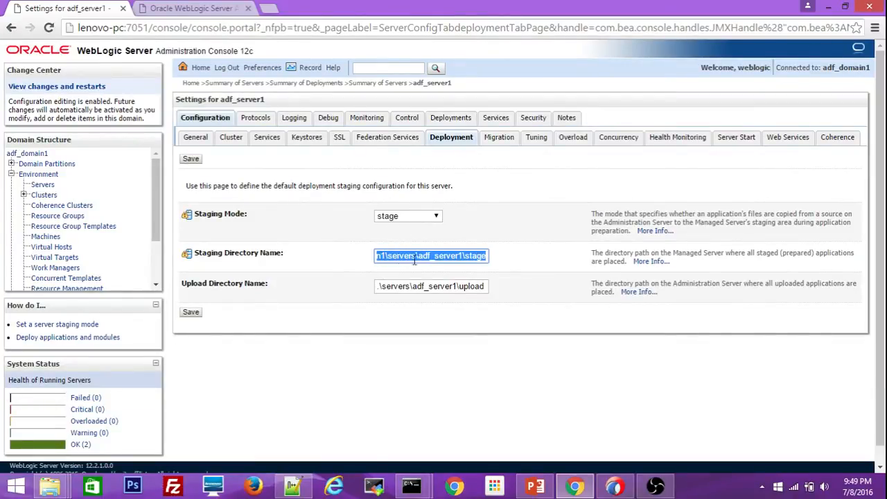
{"action": "left_click", "coordinate": [487, 256]}
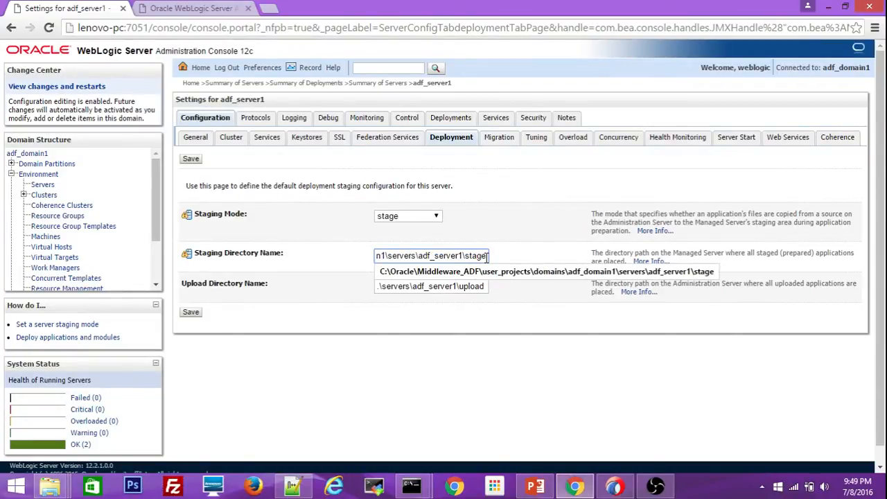
{"action": "left_click_drag", "start_coordinate": [488, 257], "coordinate": [263, 260]}
{"action": "key", "text": "ctrl+c"}
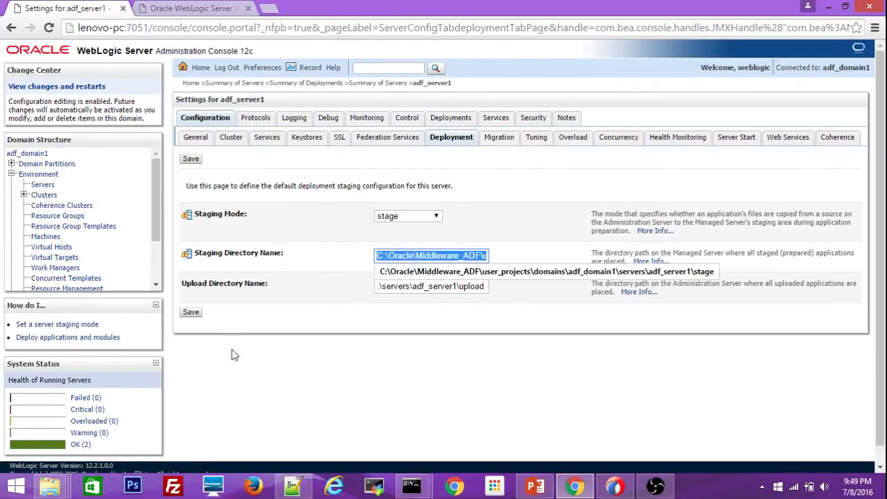
- Open the copied staging path, C:\Oracle\Middleware_ADF\user_projects\domains\adf_domain1\servers\adf_server1\stage, in a new File Explorer window
{"action": "left_click", "coordinate": [49, 485]}
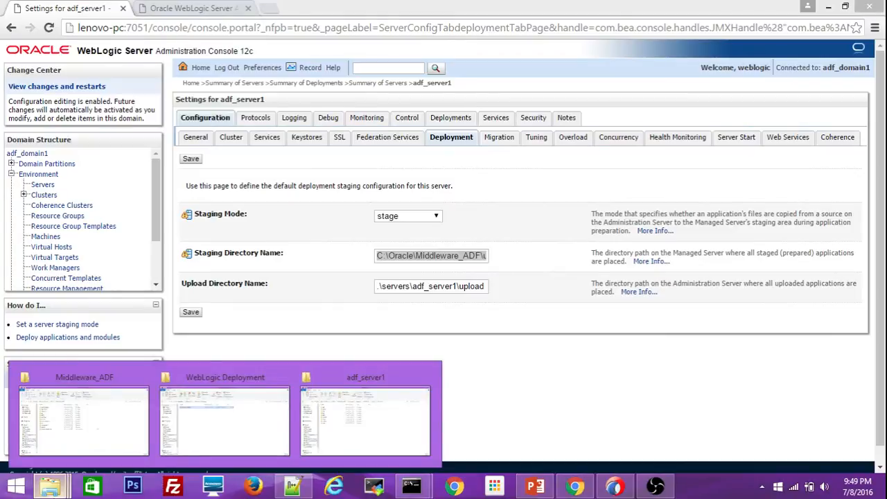
{"action": "middle_click", "coordinate": [64, 493]}
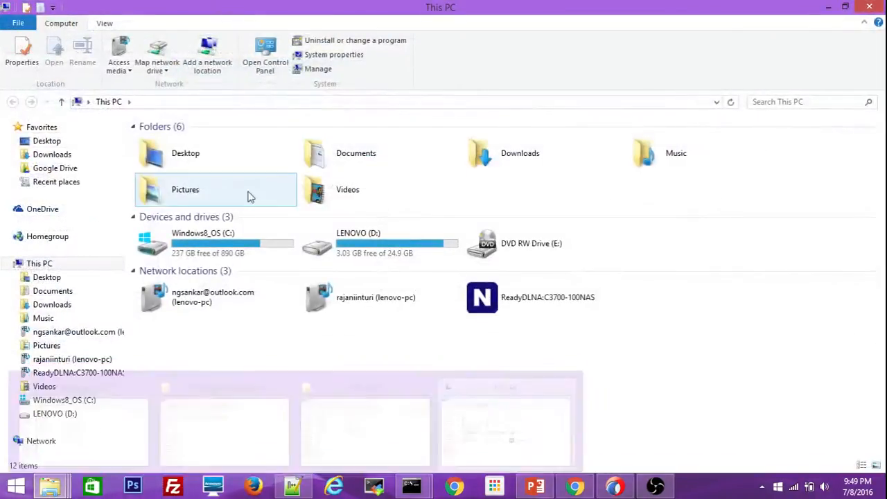
{"action": "left_click", "coordinate": [178, 103]}
{"action": "key", "text": "ctrl+v"}
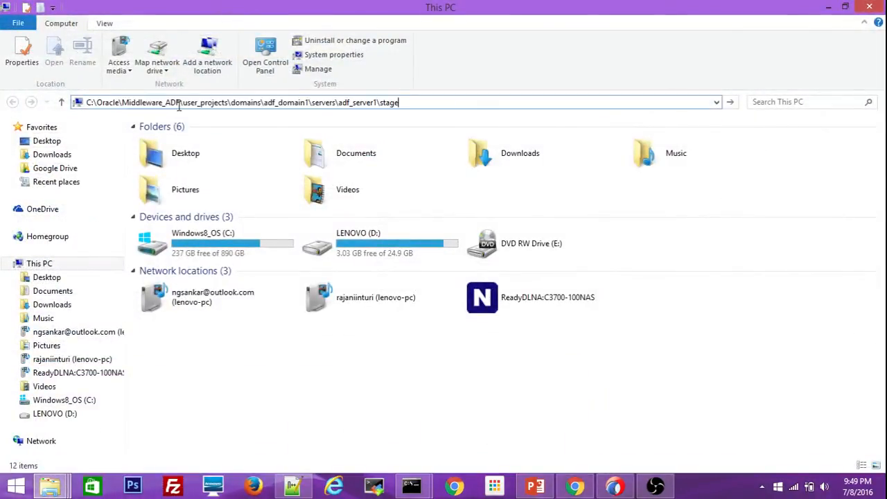
{"action": "key", "text": "Return"}
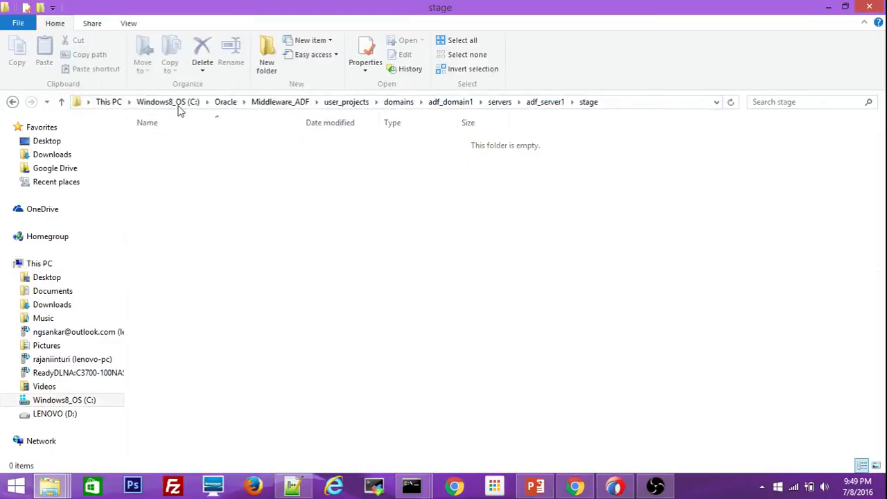
- Inspect the parent adf_server1 folder and its full path, and go back into its stage folder
{"action": "left_click", "coordinate": [548, 104]}
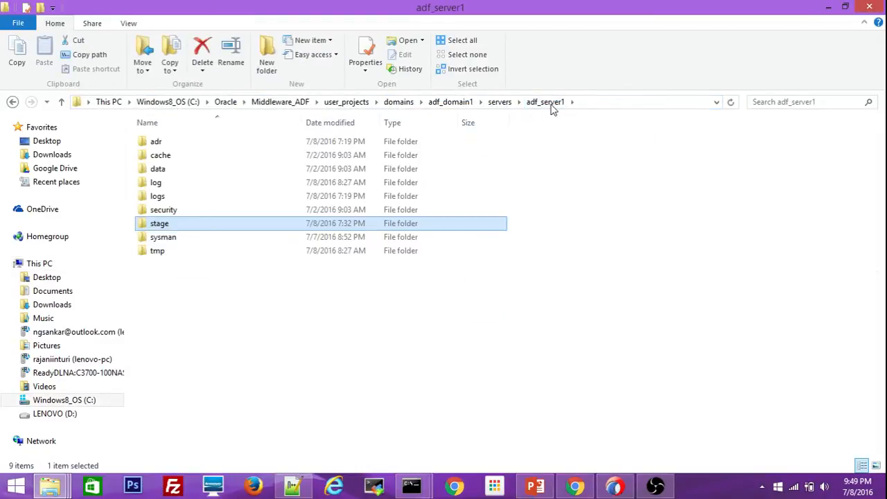
{"action": "left_click", "coordinate": [593, 101]}
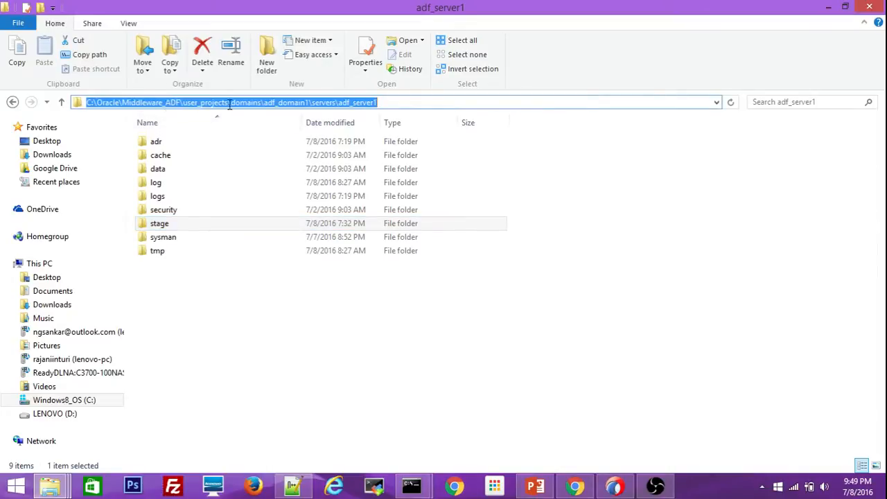
{"action": "left_click", "coordinate": [270, 102]}
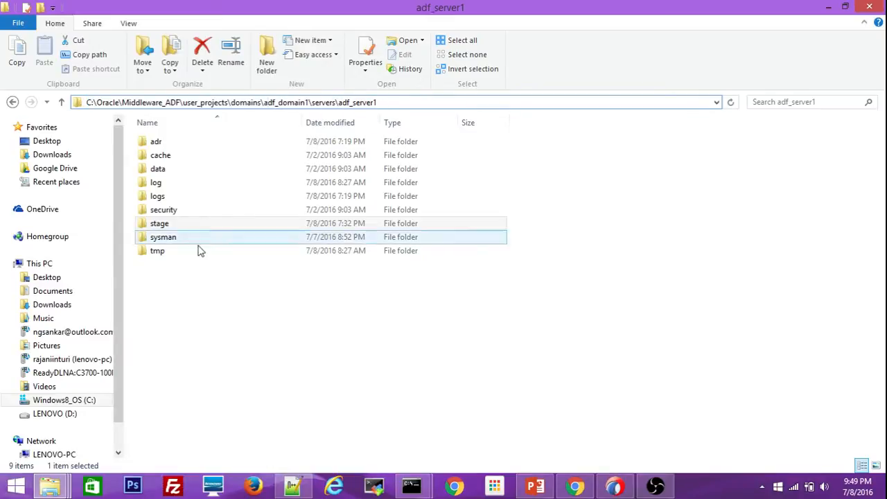
{"action": "double_click", "coordinate": [160, 225]}
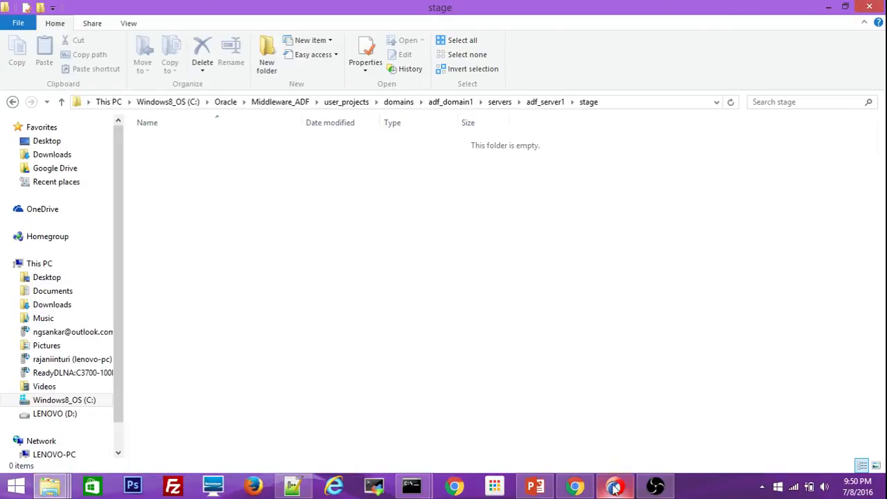
- Switch back to the WebLogic console in Chrome, set adf_server1's Staging Mode to nostage, and glance at the stage folder again
{"action": "mouse_move", "coordinate": [615, 487]}
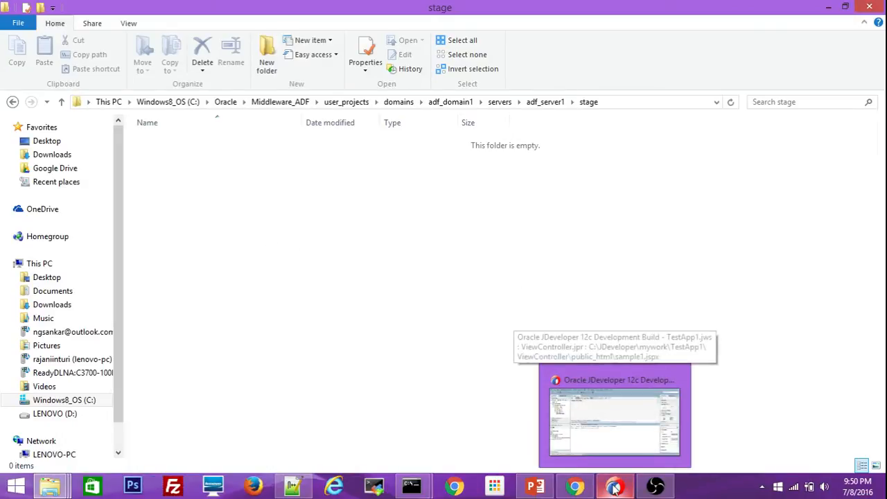
{"action": "left_click", "coordinate": [575, 487]}
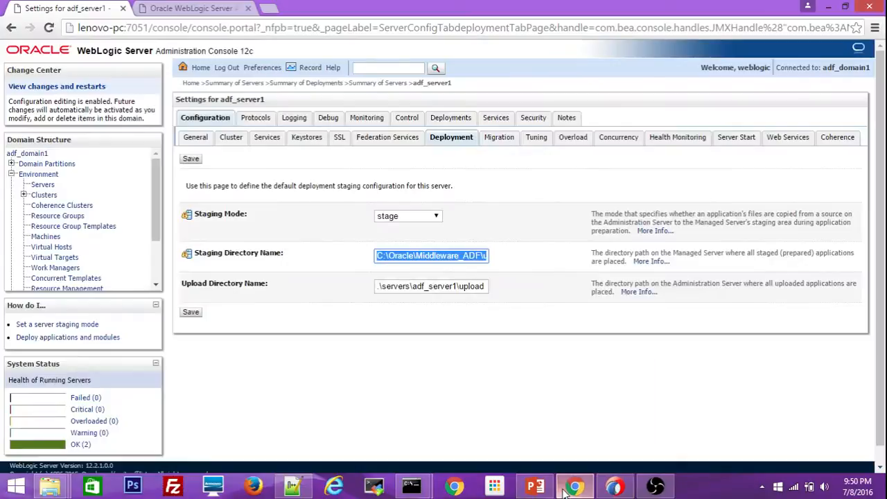
{"action": "left_click", "coordinate": [416, 219]}
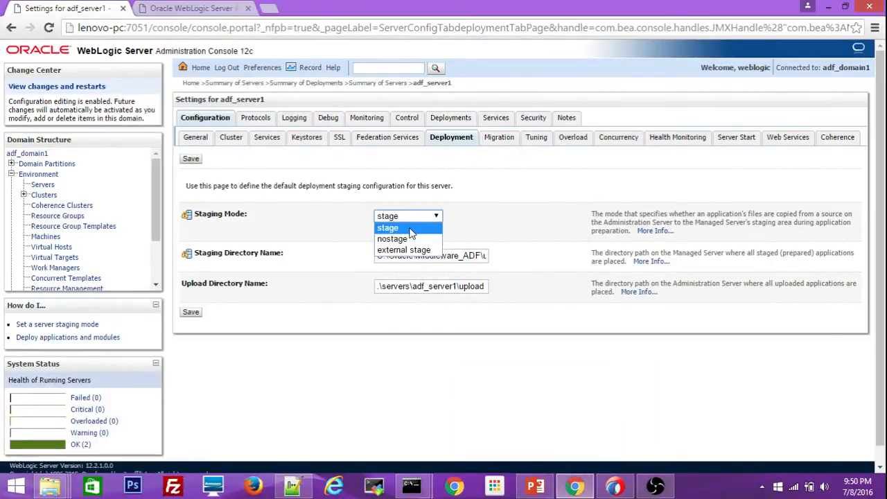
{"action": "left_click", "coordinate": [404, 240]}
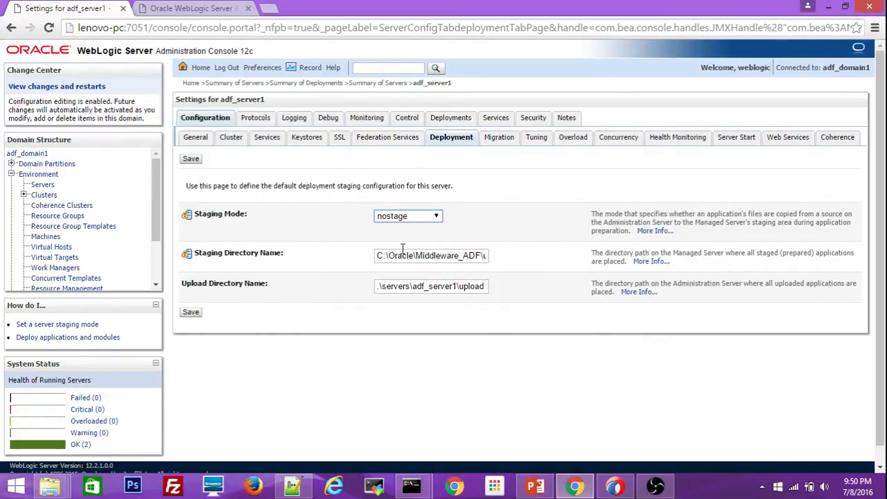
{"action": "key", "text": "alt+Tab"}
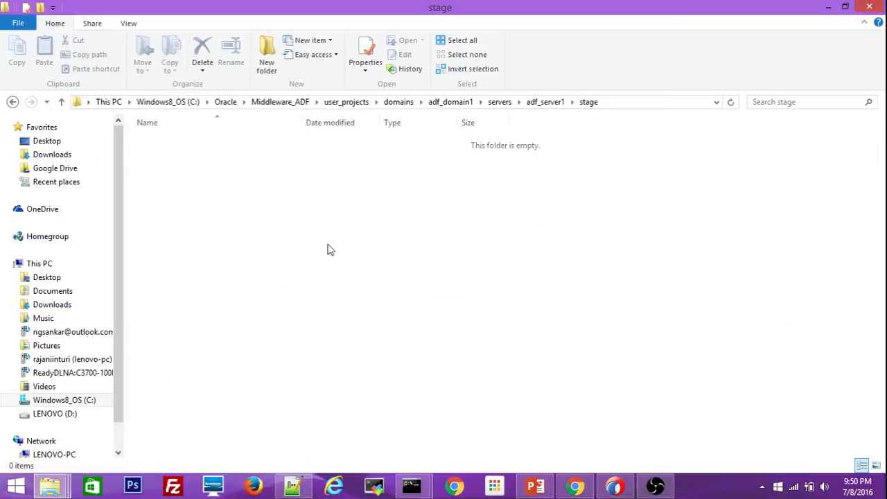
{"action": "key", "text": "alt+Tab"}
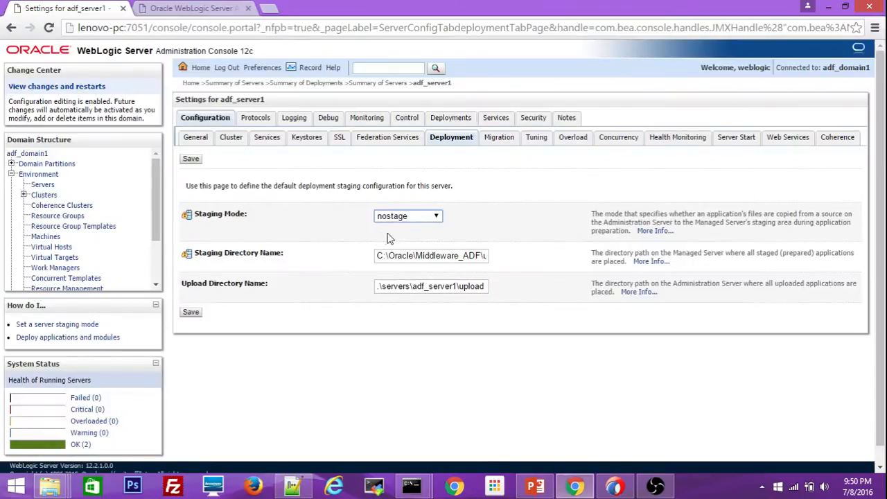
- Switch adf_server1's Staging Mode to stage and back to nostage, and check the stage folder in File Explorer
{"action": "left_click", "coordinate": [414, 218]}
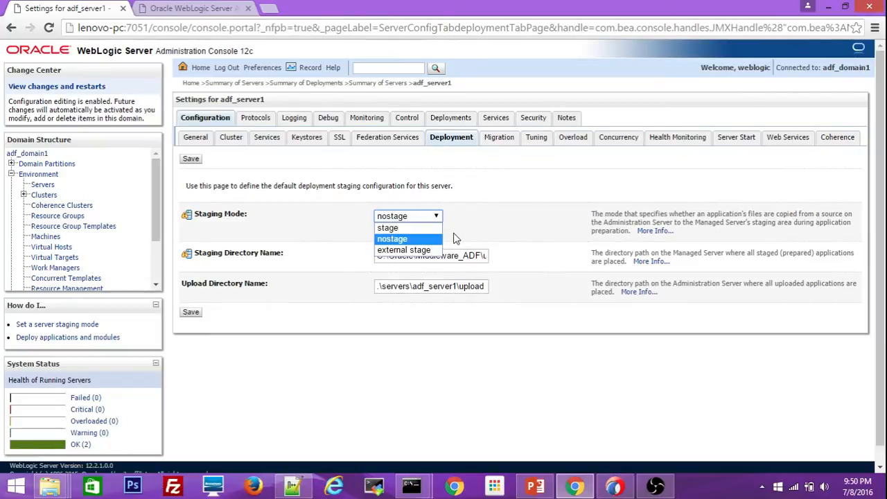
{"action": "left_click", "coordinate": [390, 229]}
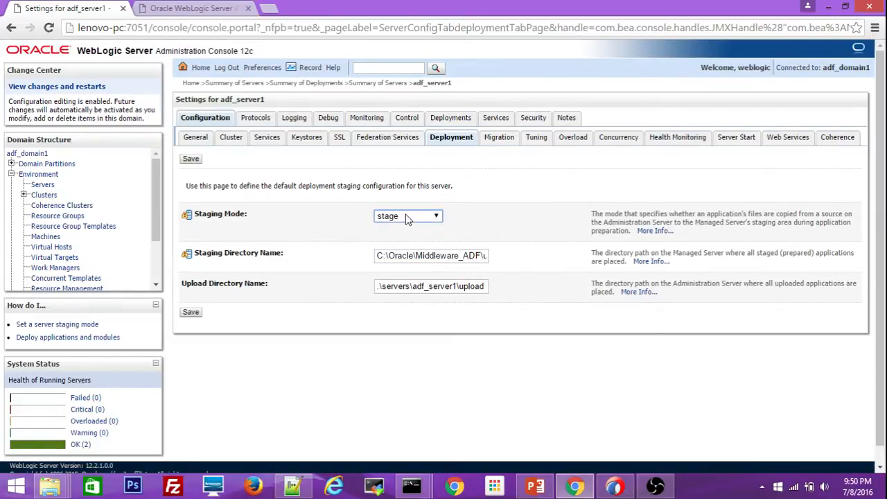
{"action": "left_click", "coordinate": [406, 216]}
{"action": "left_click", "coordinate": [403, 239]}
{"action": "key", "text": "alt+Tab"}
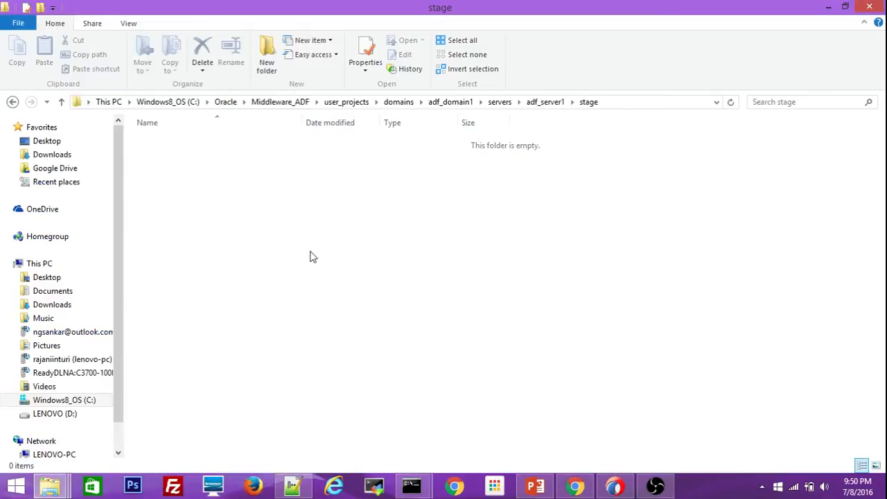
{"action": "key", "text": "alt+Tab"}
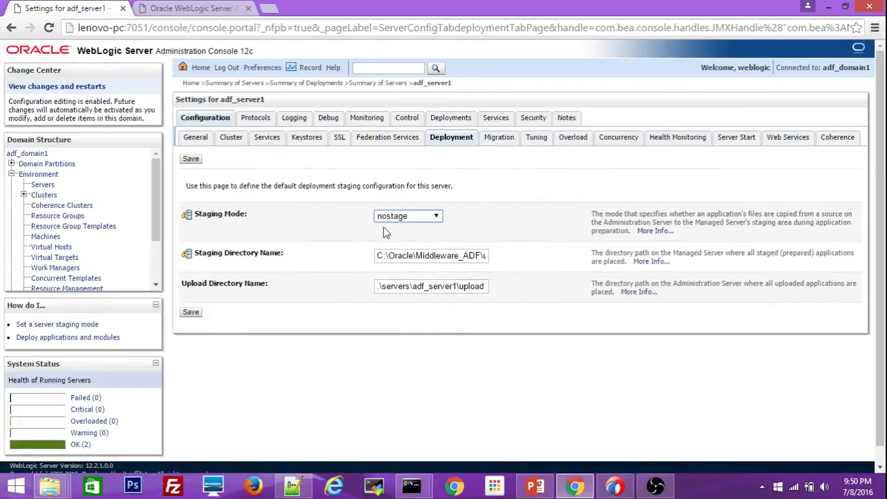
- Set adf_server1's Staging Mode to external stage, and check the stage folder in File Explorer before returning to the console
{"action": "left_click", "coordinate": [428, 217]}
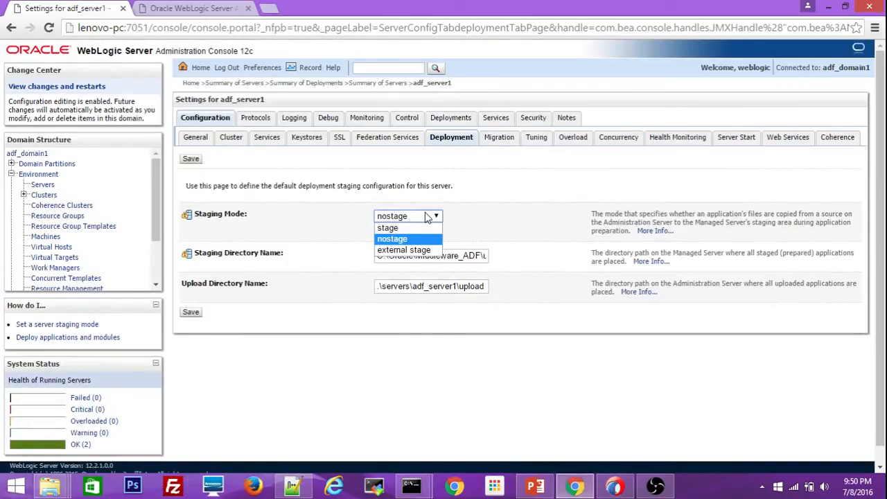
{"action": "left_click", "coordinate": [398, 251]}
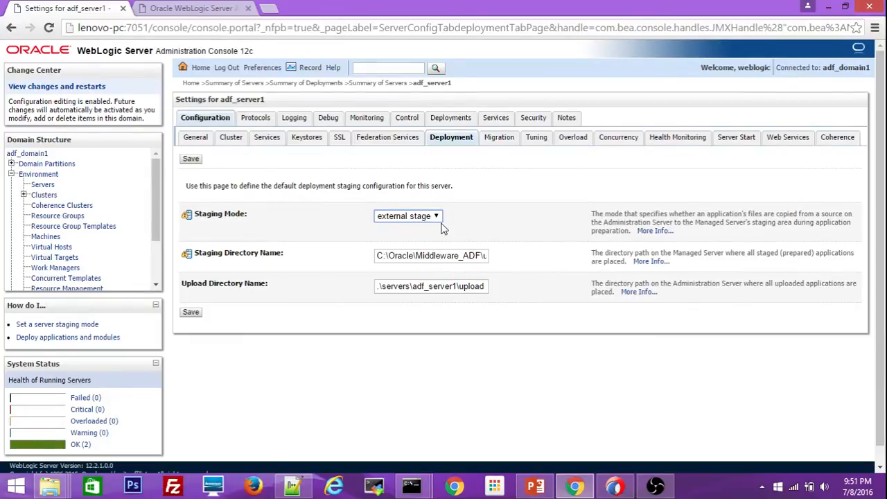
{"action": "key", "text": "alt+Tab"}
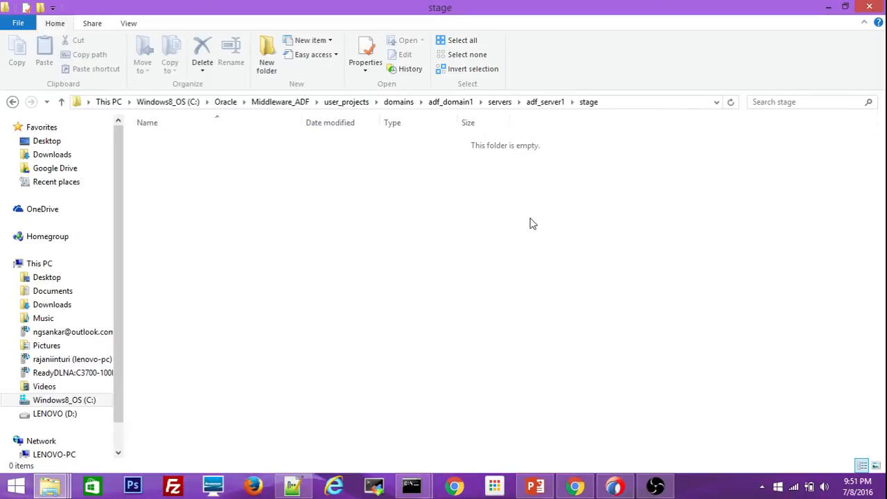
{"action": "key", "text": "alt+Tab"}
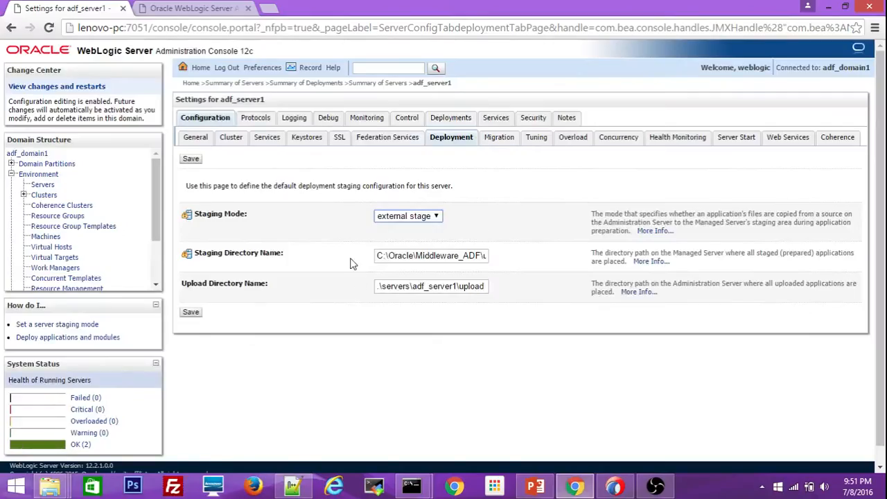
{"action": "left_click", "coordinate": [430, 223]}
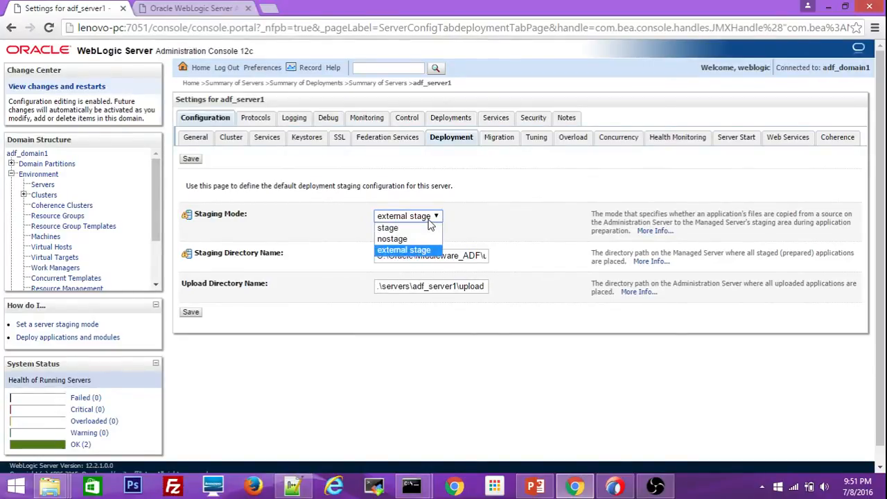
{"action": "left_click", "coordinate": [404, 251]}
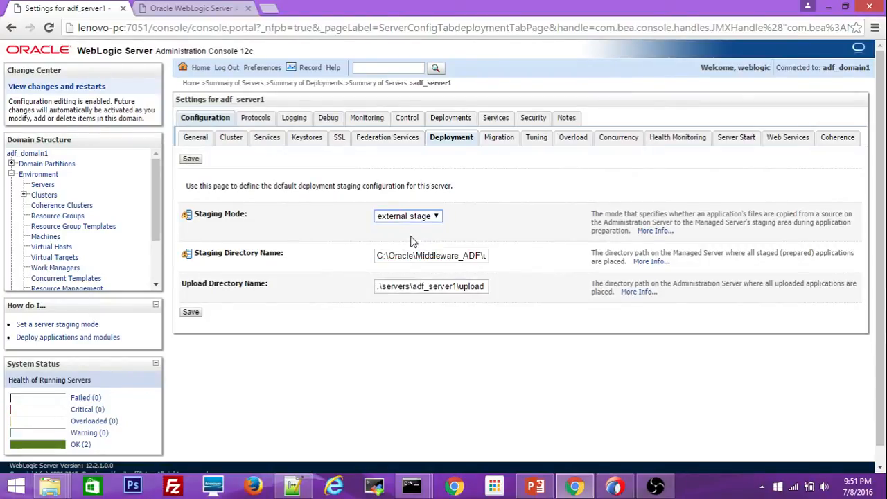
{"action": "key", "text": "alt+Tab"}
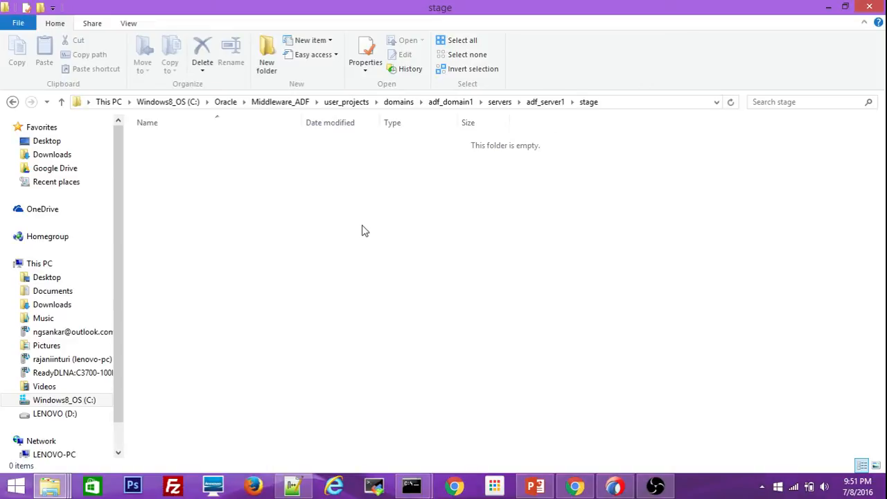
{"action": "key", "text": "alt+Tab"}
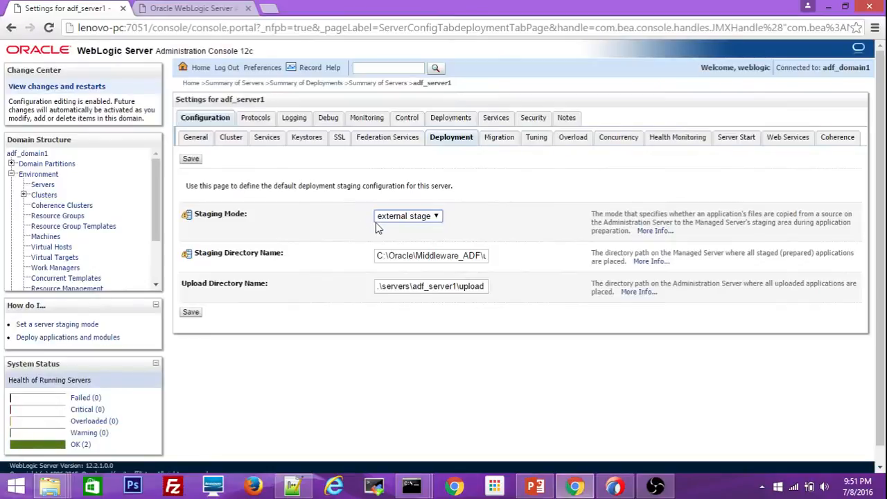
- Set adf_server1's Staging Mode to stage and highlight the full Staging Directory Name path
{"action": "left_click", "coordinate": [386, 217]}
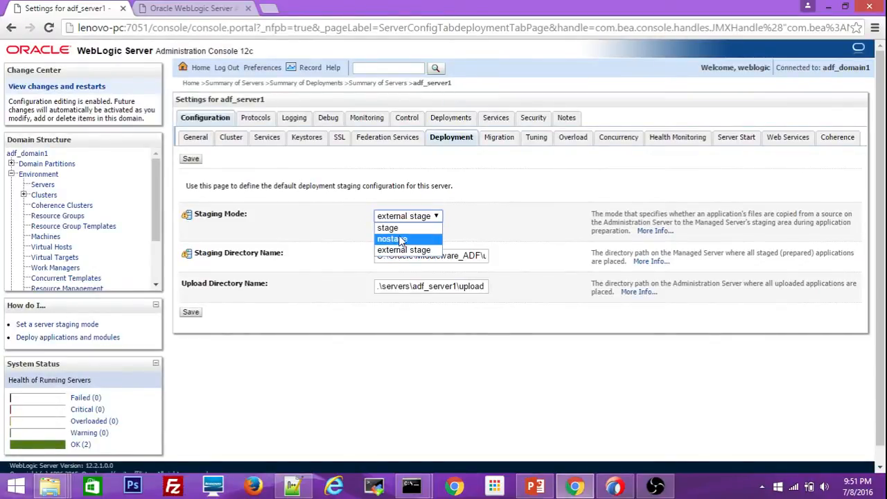
{"action": "left_click", "coordinate": [392, 228]}
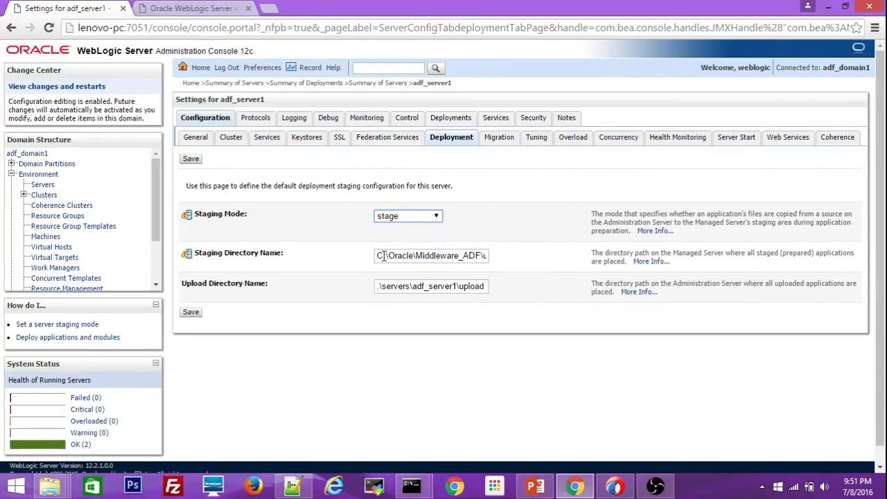
{"action": "left_click_drag", "start_coordinate": [385, 255], "coordinate": [499, 256]}
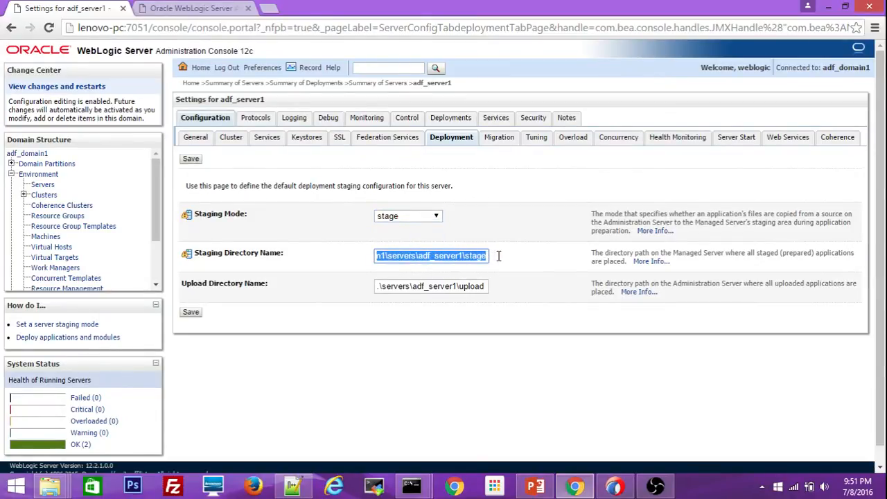
- Switch the Staging Mode to external stage and on to nostage, and look at the server's stage folder again
{"action": "left_click", "coordinate": [427, 216]}
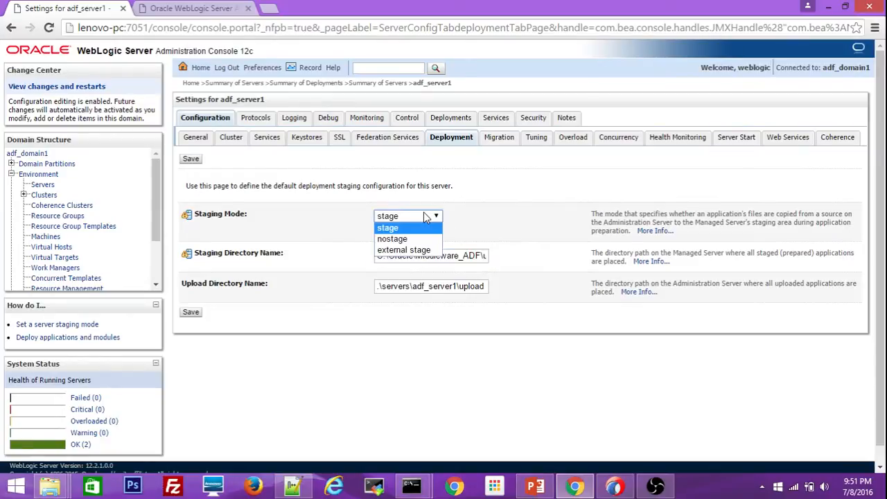
{"action": "left_click", "coordinate": [402, 249]}
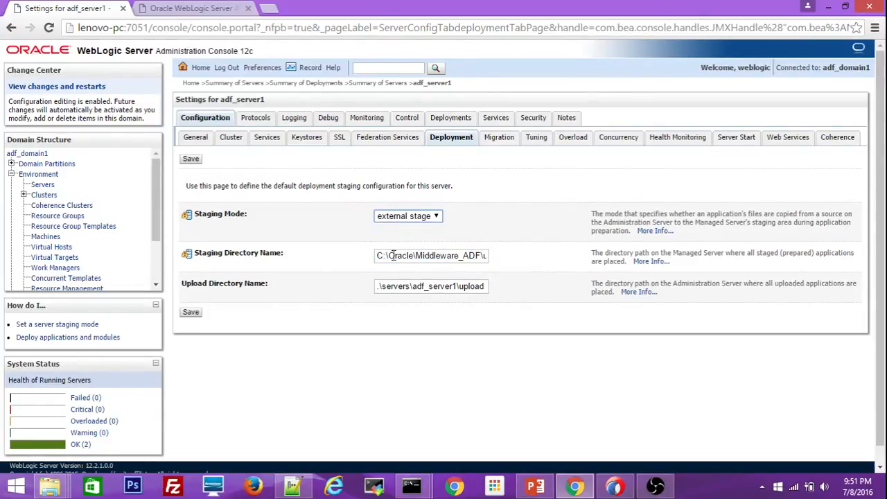
{"action": "left_click", "coordinate": [435, 217]}
{"action": "left_click", "coordinate": [410, 240]}
{"action": "key", "text": "alt+Tab"}
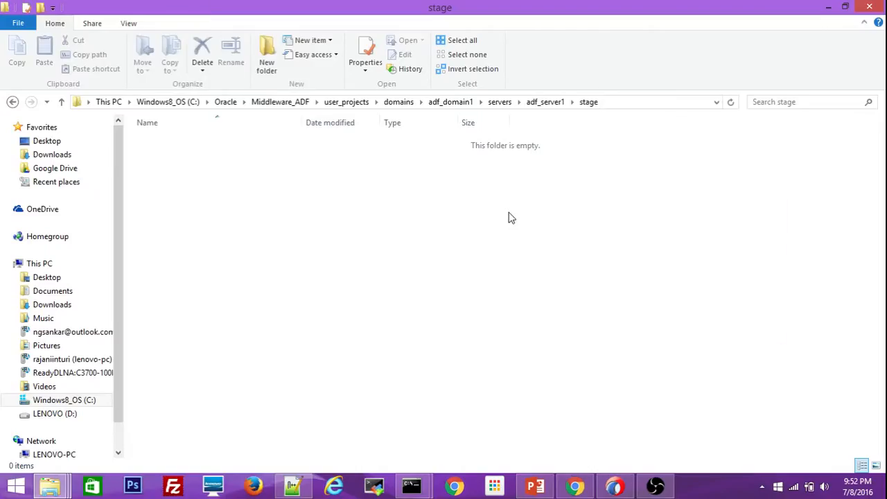
{"action": "key", "text": "alt+Tab"}
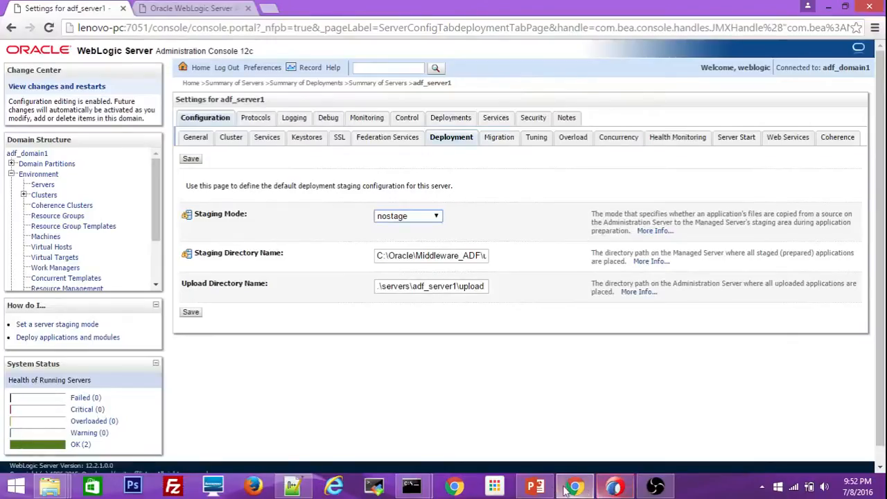
- Review the deployment agenda in the PowerPoint slide, highlighting "Get the ear/war file", and look at the console's staging mode options in between
{"action": "left_click", "coordinate": [535, 487]}
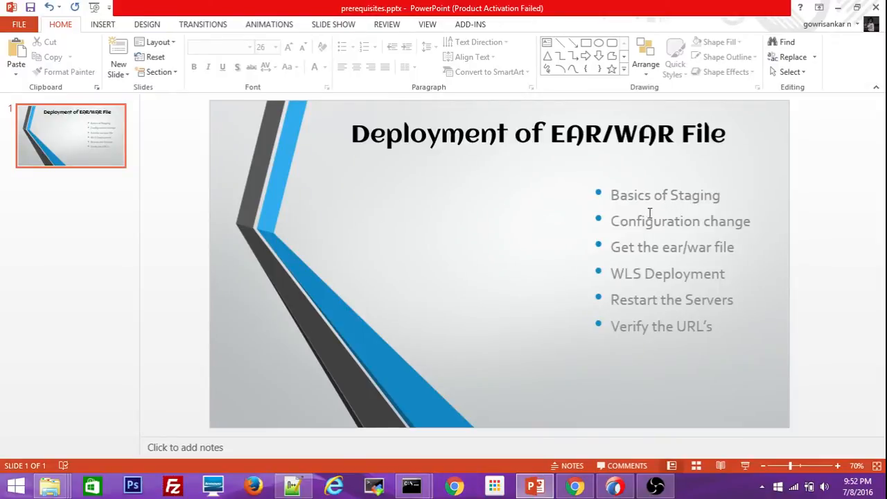
{"action": "key", "text": "alt+Tab"}
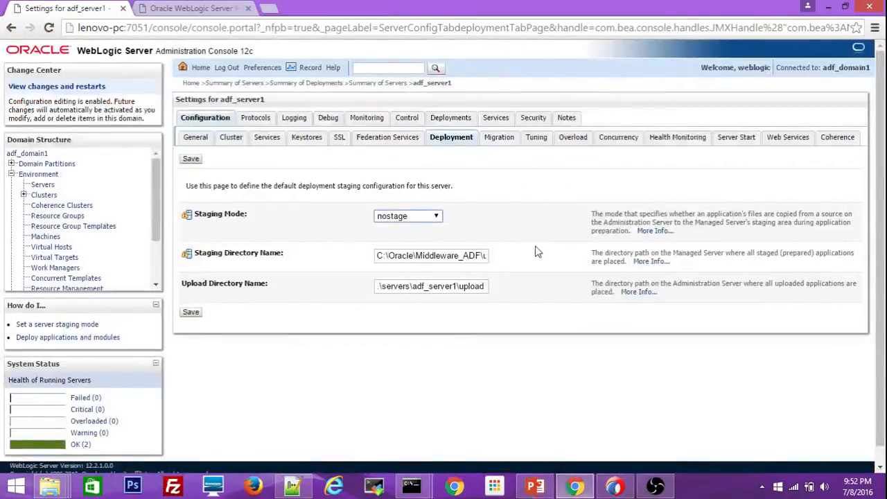
{"action": "left_click", "coordinate": [409, 218]}
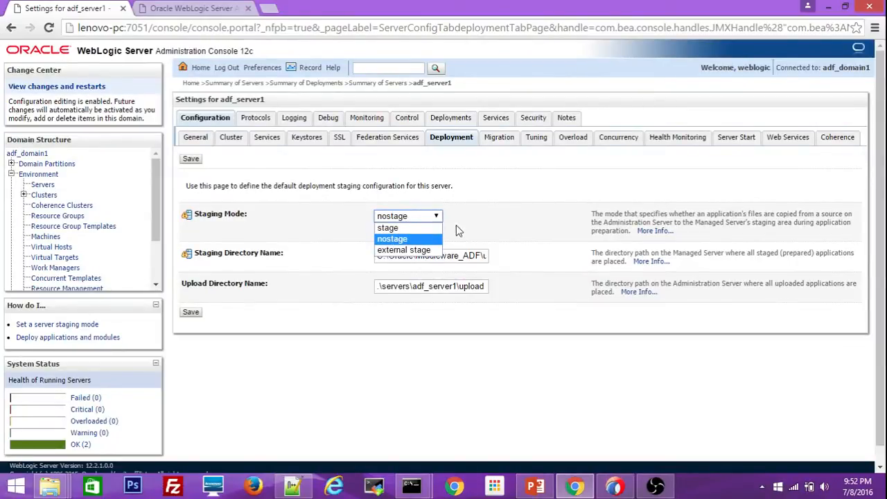
{"action": "key", "text": "alt+Tab"}
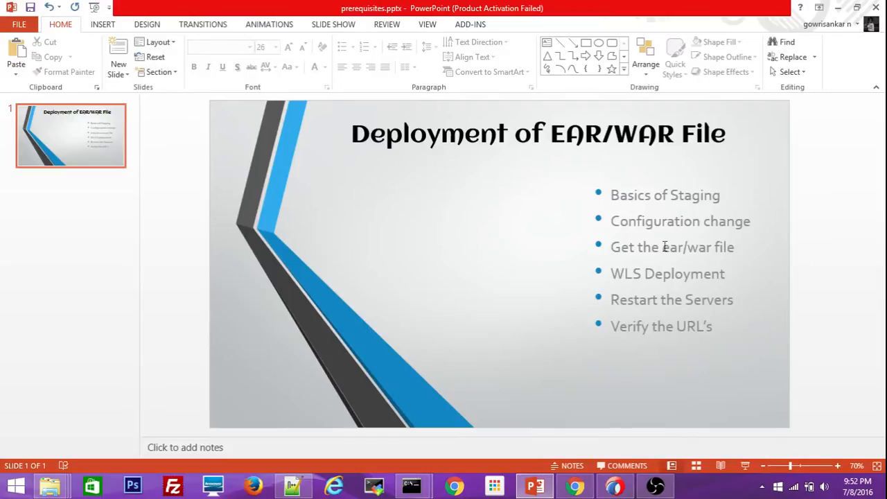
{"action": "left_click_drag", "start_coordinate": [630, 244], "coordinate": [719, 245]}
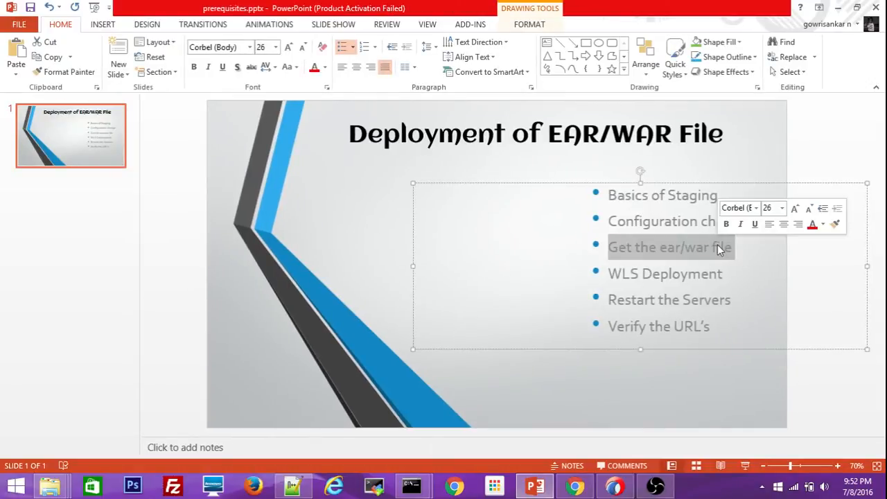
{"action": "left_click", "coordinate": [575, 414]}
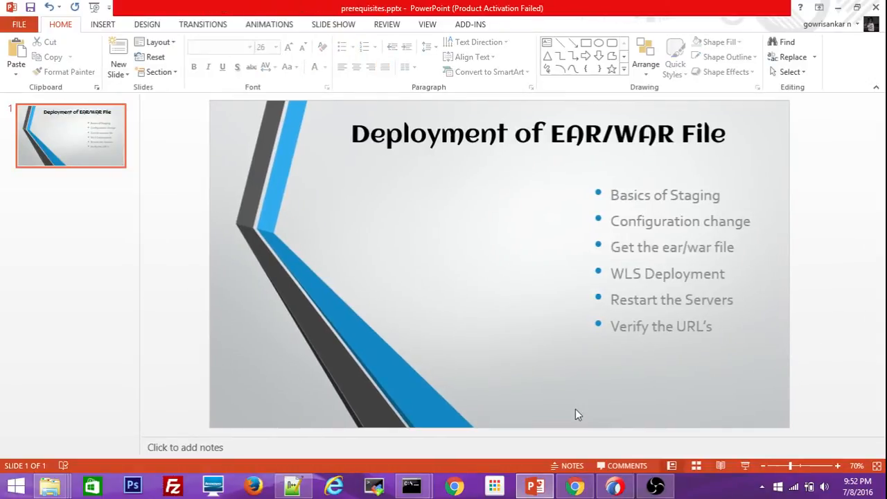
- Switch to JDeveloper and deploy the TestApp1 application to an EAR file
{"action": "left_click", "coordinate": [614, 486]}
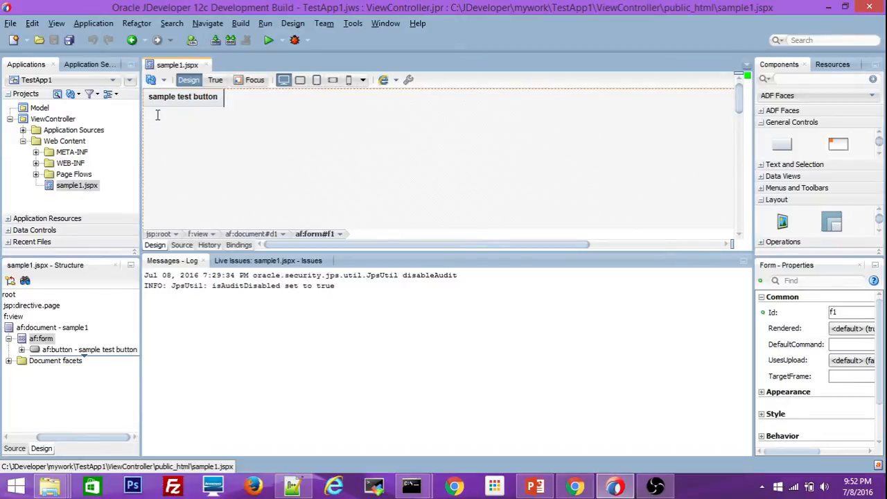
{"action": "left_click", "coordinate": [130, 81]}
{"action": "mouse_move", "coordinate": [167, 257]}
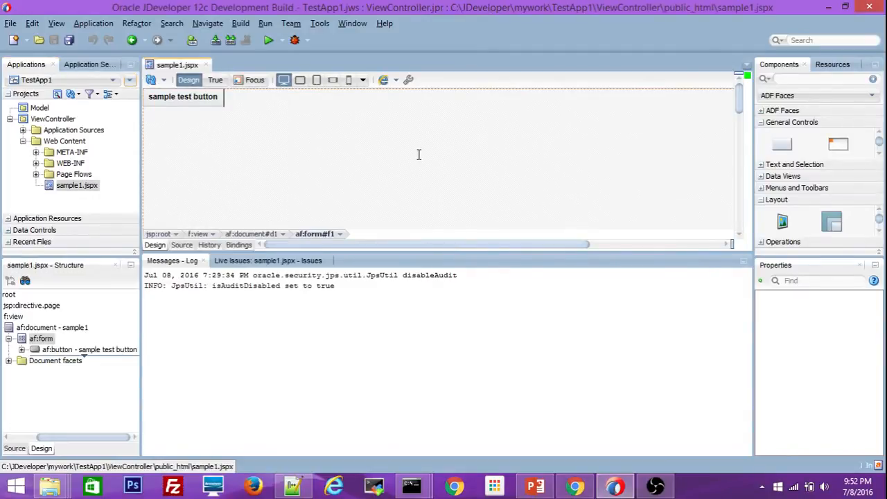
{"action": "left_click", "coordinate": [419, 154]}
{"action": "left_click", "coordinate": [130, 81]}
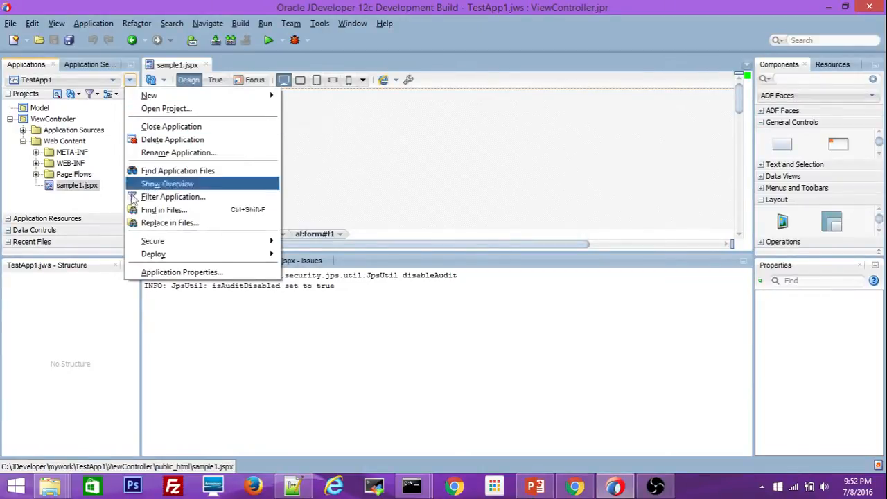
{"action": "mouse_move", "coordinate": [165, 257]}
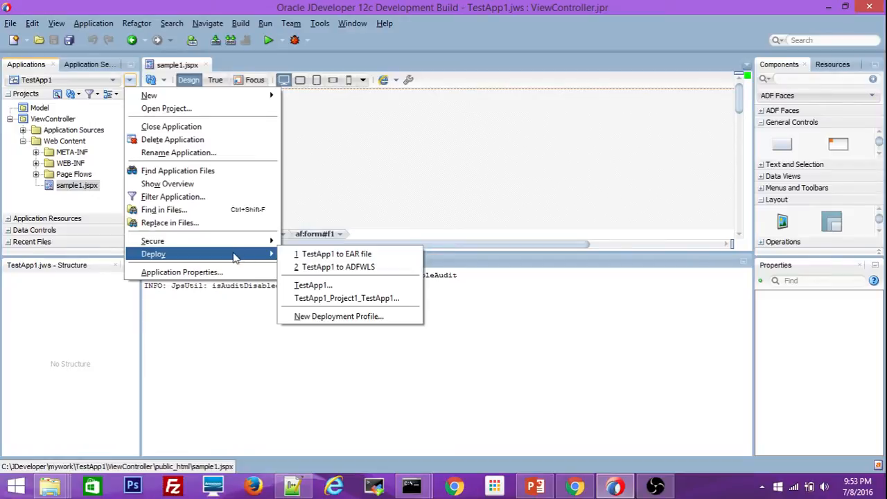
{"action": "left_click", "coordinate": [337, 256]}
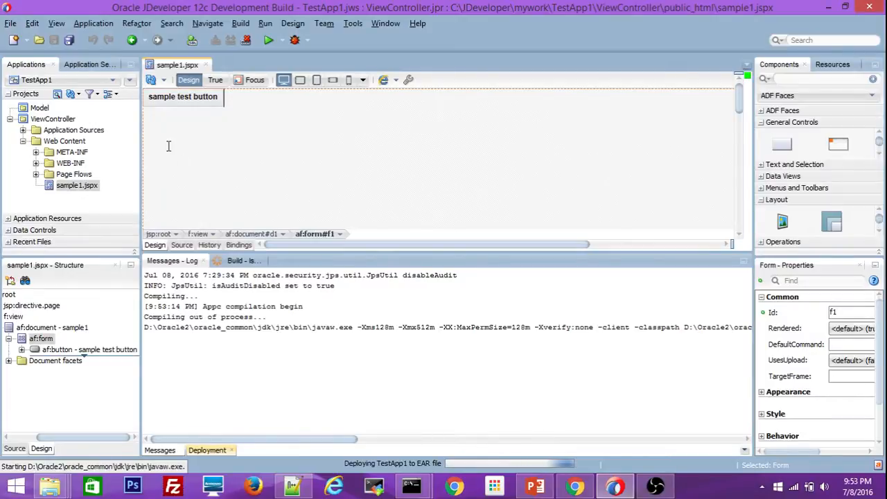
- Look through the profile types and name field for a new TestApp1 deployment profile, and cancel without creating it
{"action": "left_click", "coordinate": [129, 80]}
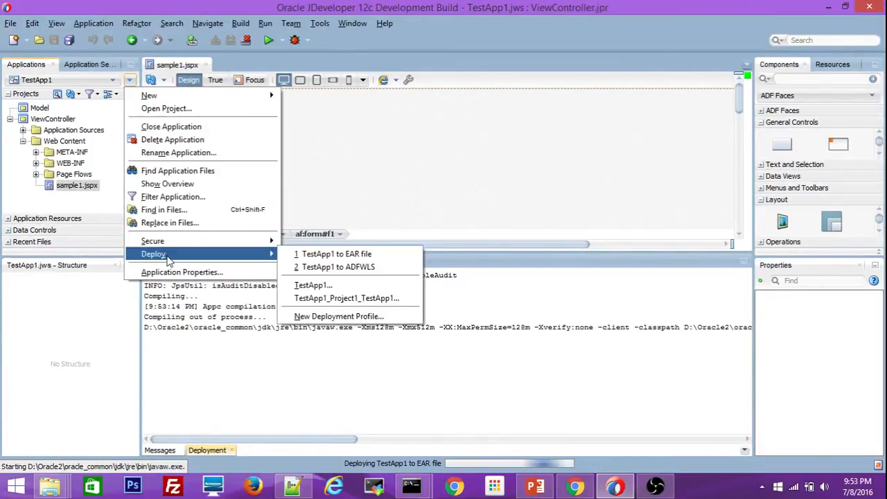
{"action": "mouse_move", "coordinate": [234, 256]}
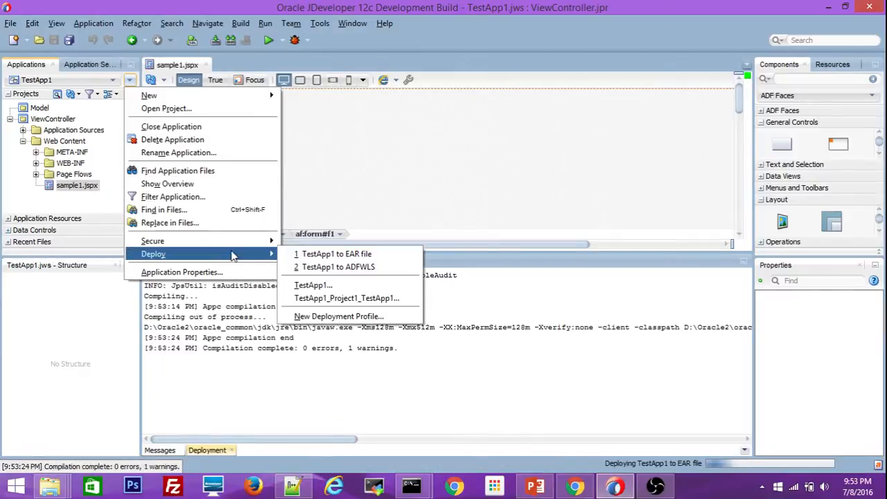
{"action": "left_click", "coordinate": [312, 316]}
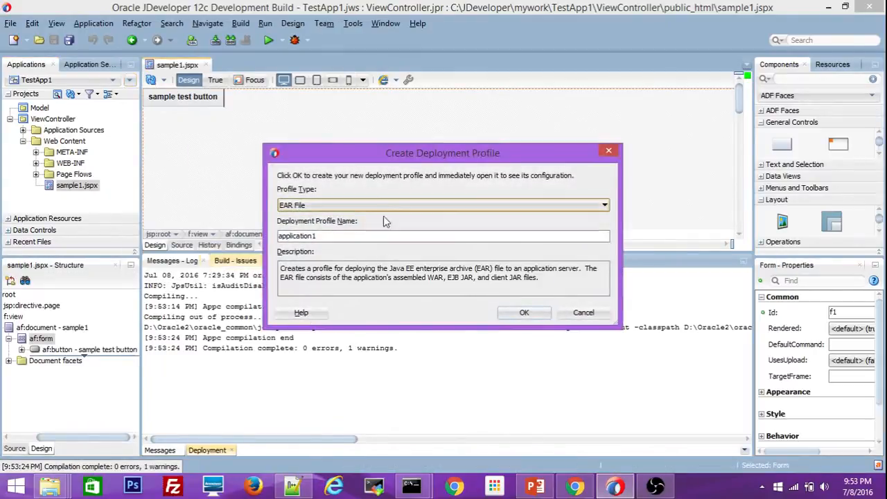
{"action": "left_click", "coordinate": [469, 208]}
{"action": "left_click", "coordinate": [469, 208]}
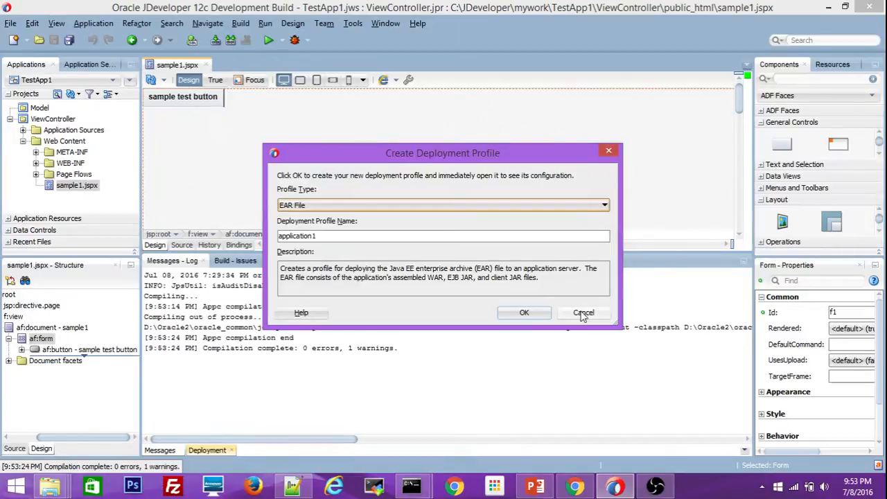
{"action": "left_click", "coordinate": [525, 206]}
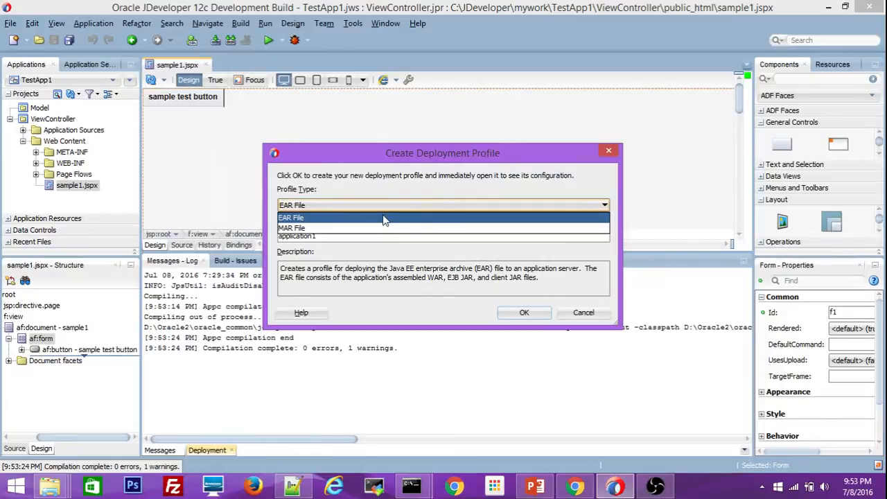
{"action": "left_click", "coordinate": [503, 186]}
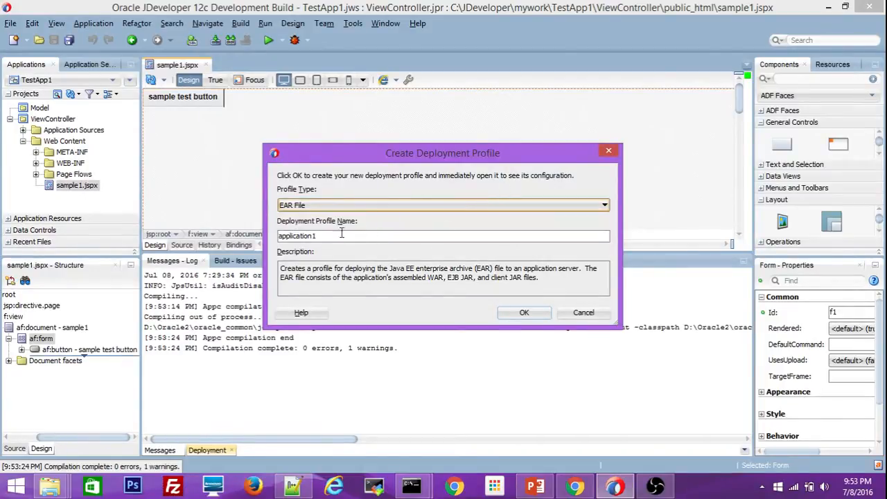
{"action": "left_click_drag", "start_coordinate": [316, 237], "coordinate": [269, 239]}
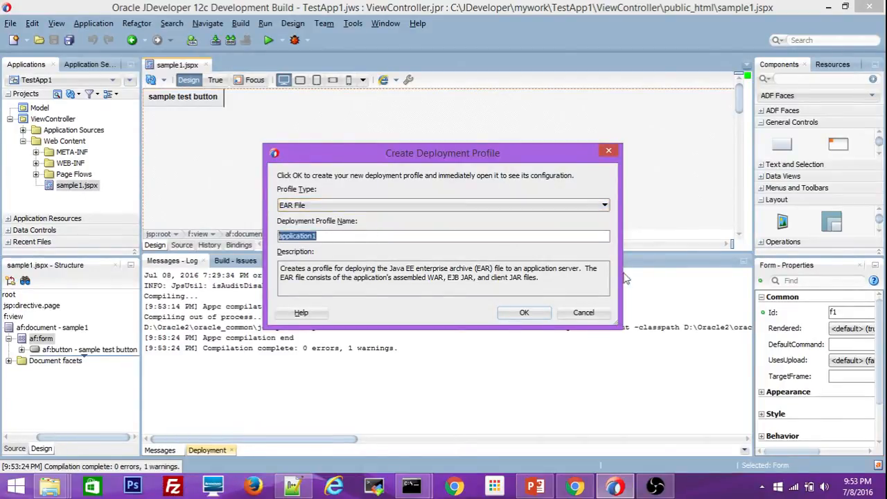
{"action": "left_click", "coordinate": [583, 314]}
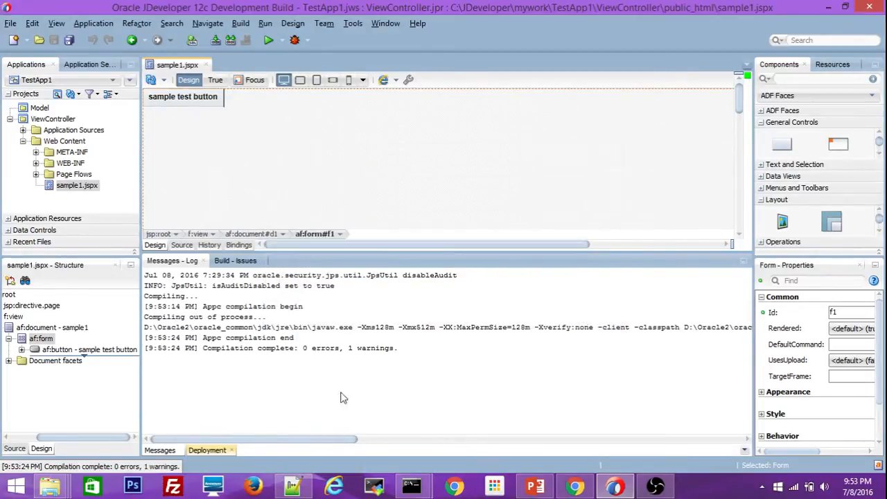
- Show the deployment log and look at TestApp1's deploy options, including the EAR file one, without running any
{"action": "left_click", "coordinate": [206, 451]}
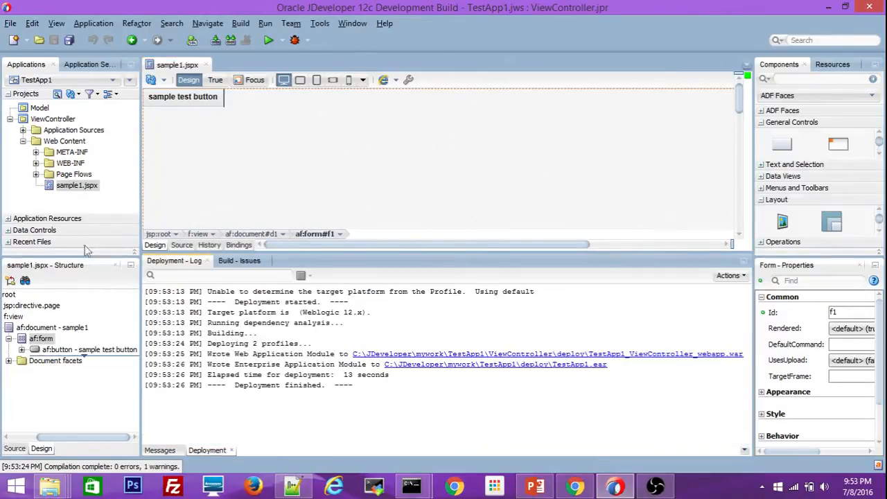
{"action": "left_click", "coordinate": [129, 80]}
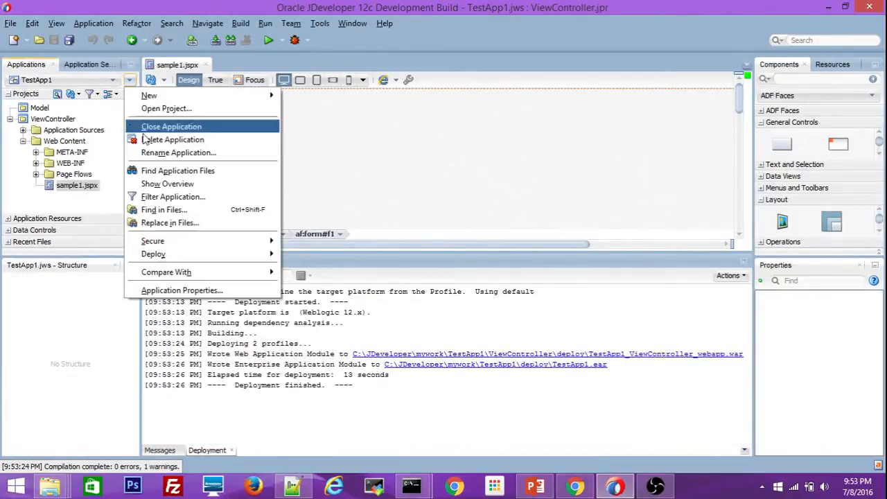
{"action": "mouse_move", "coordinate": [201, 257]}
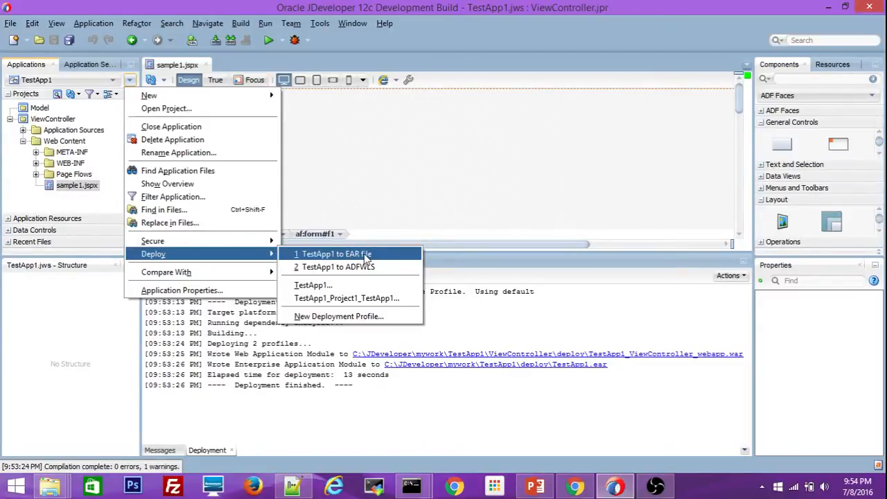
{"action": "left_click", "coordinate": [368, 416]}
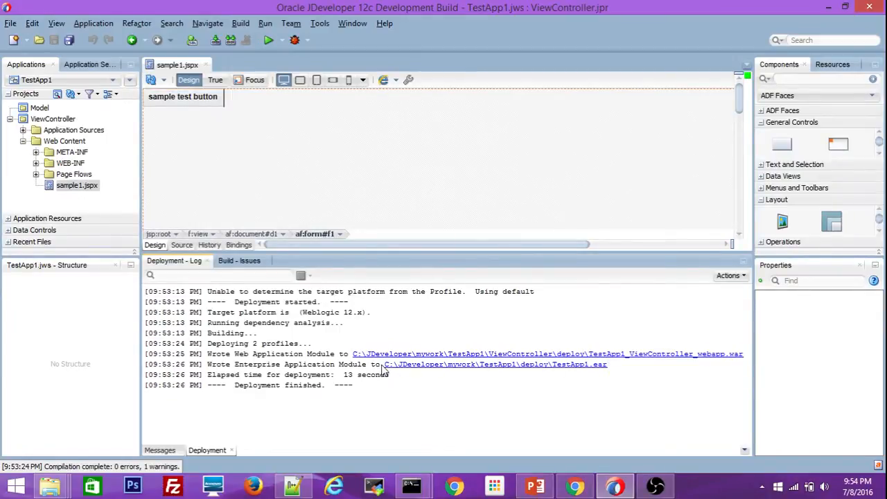
- Copy the EAR's folder path C:\JDeveloper\mywork\TestApp1\deploy from the deployment log and open that folder in File Explorer
{"action": "left_click_drag", "start_coordinate": [386, 371], "coordinate": [554, 371]}
{"action": "key", "text": "ctrl+c"}
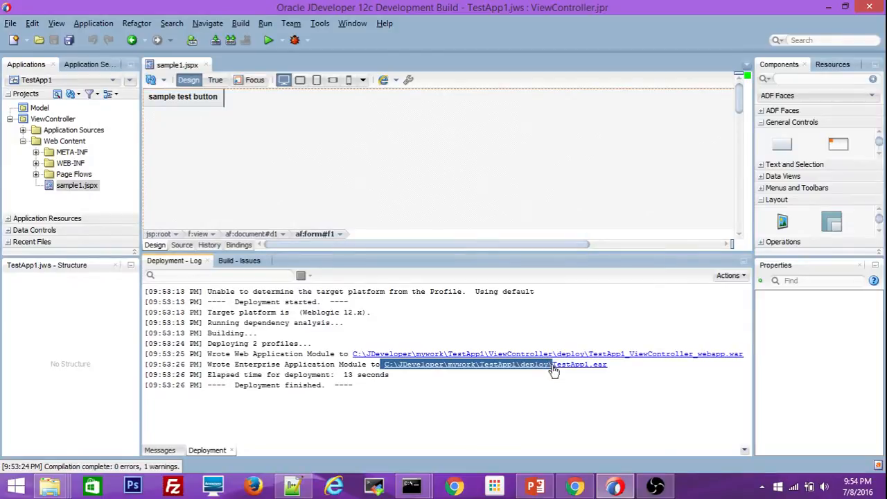
{"action": "key", "text": "alt+Tab"}
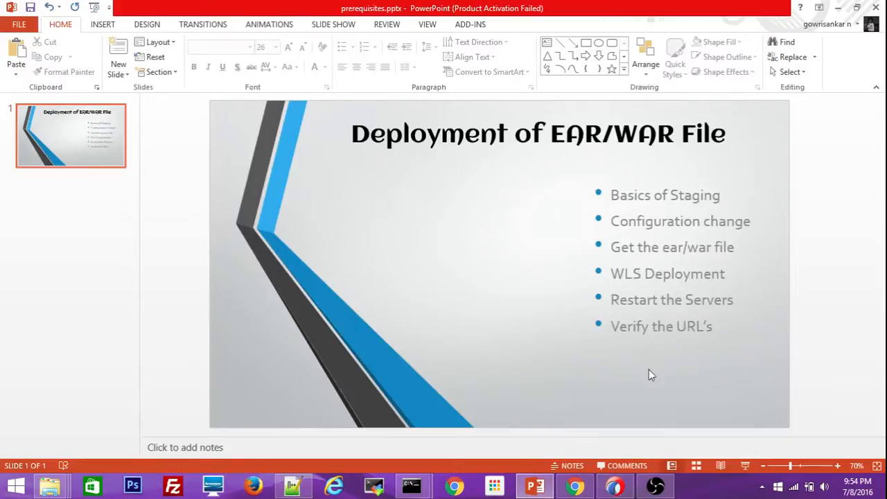
{"action": "key", "text": "alt+Tab"}
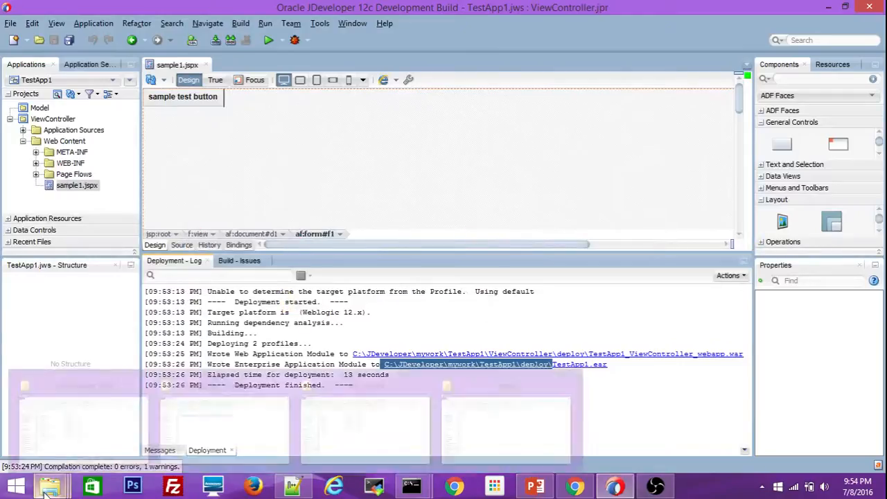
{"action": "mouse_move", "coordinate": [49, 489]}
{"action": "left_click", "coordinate": [643, 416]}
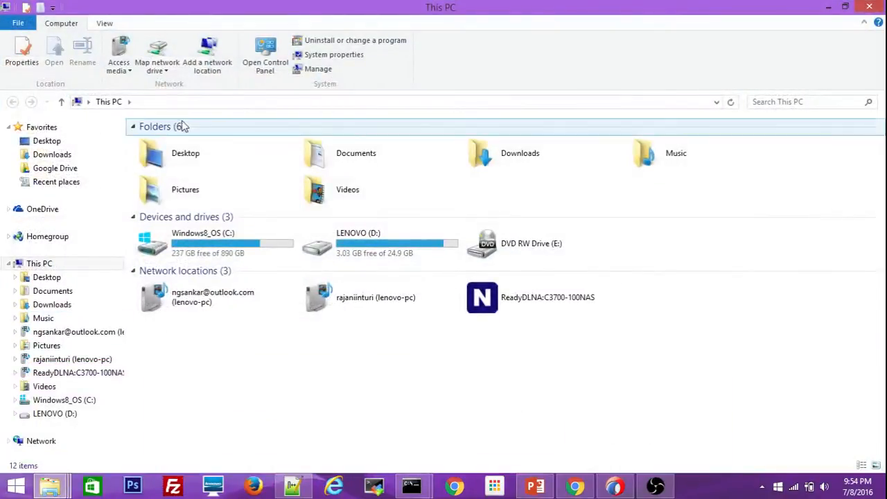
{"action": "left_click", "coordinate": [185, 102]}
{"action": "key", "text": "ctrl+v"}
{"action": "key", "text": "Return"}
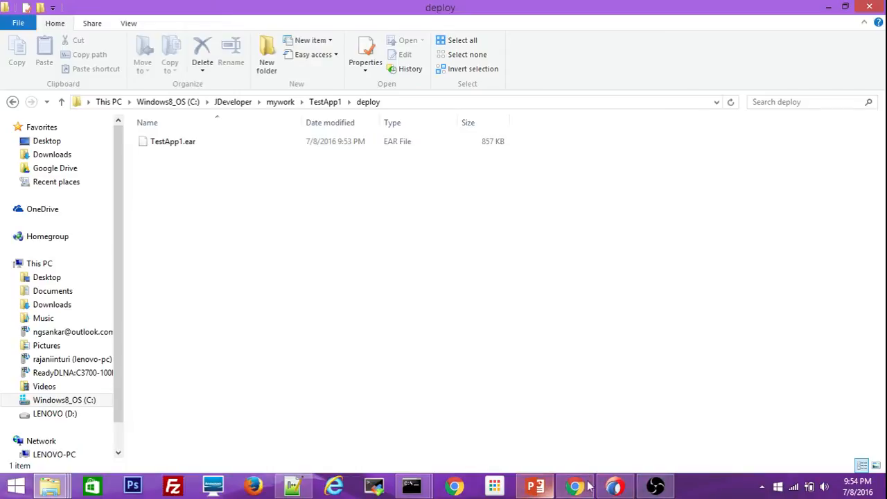
- Compare the TestApp1.ear path in JDeveloper's deployment log with the deploy folder's full path in File Explorer
{"action": "left_click", "coordinate": [615, 486]}
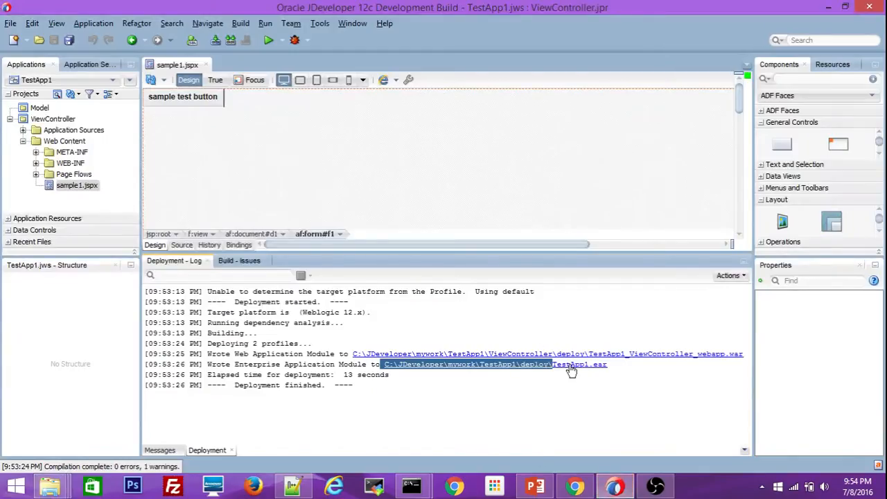
{"action": "left_click", "coordinate": [607, 370]}
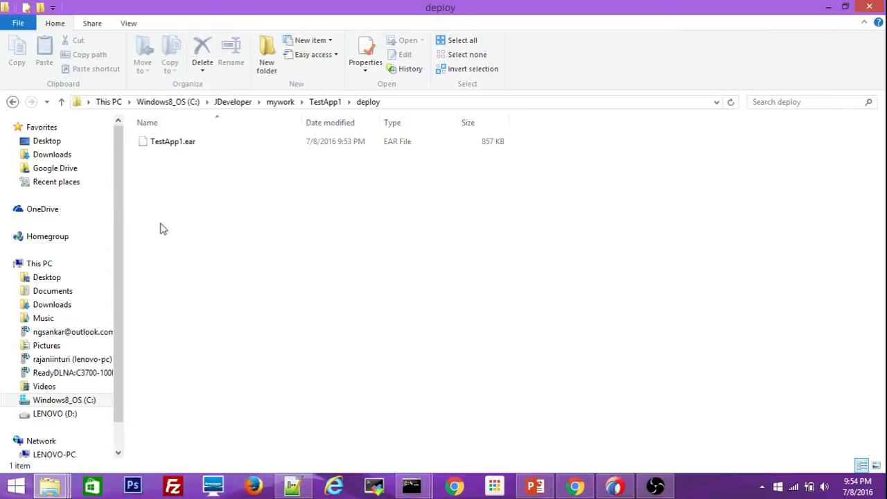
{"action": "left_click", "coordinate": [411, 101]}
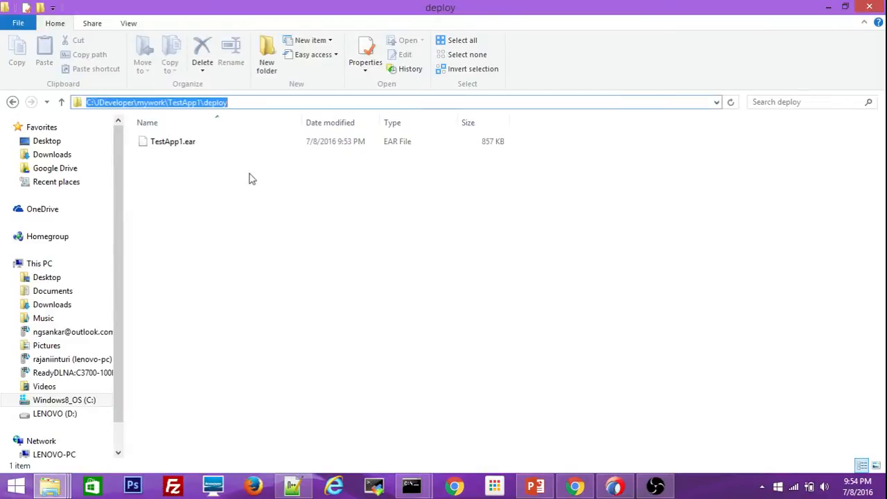
{"action": "left_click", "coordinate": [206, 185]}
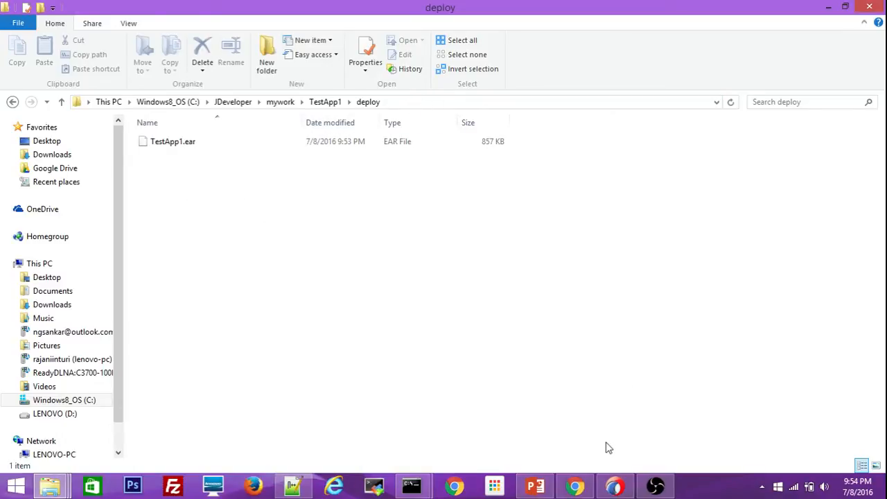
- Review the deployment agenda in the PowerPoint slide, and return to the deploy folder to highlight its full path
{"action": "left_click", "coordinate": [535, 485]}
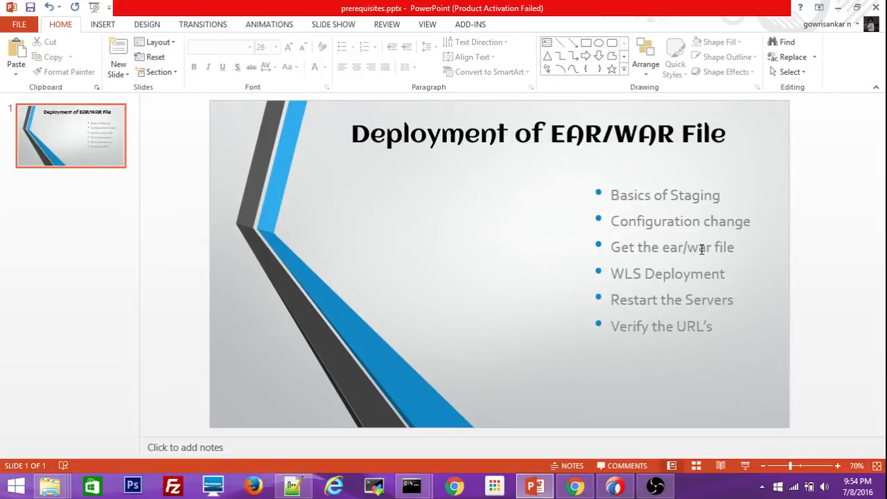
{"action": "left_click", "coordinate": [839, 8]}
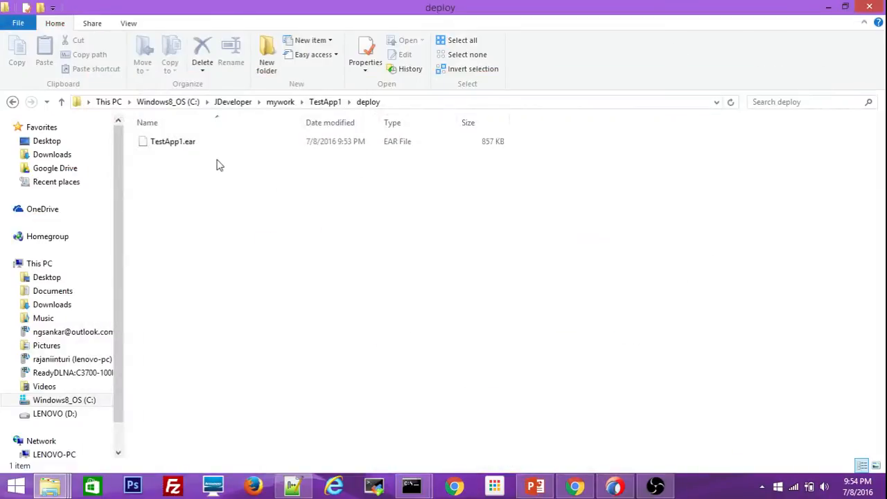
{"action": "left_click", "coordinate": [396, 105]}
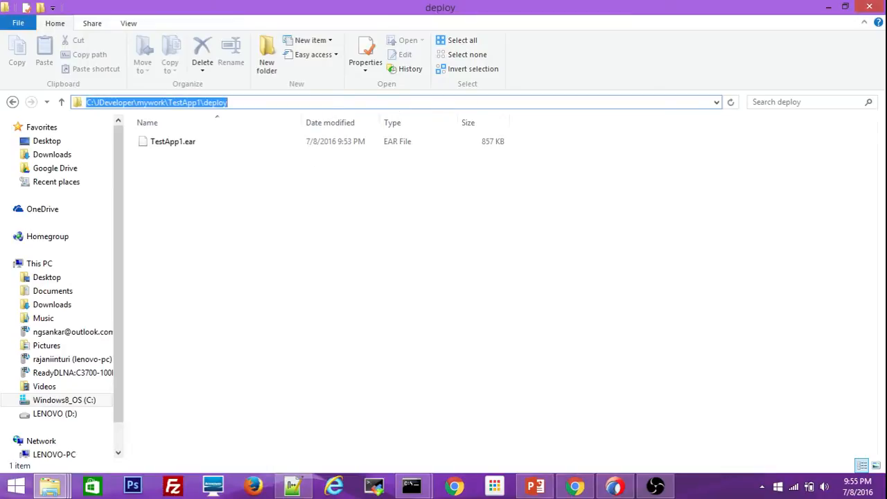
- Switch to the WebLogic console, set adf_server1's Staging Mode to stage, and highlight the Staging Directory Name path
{"action": "left_click", "coordinate": [574, 487]}
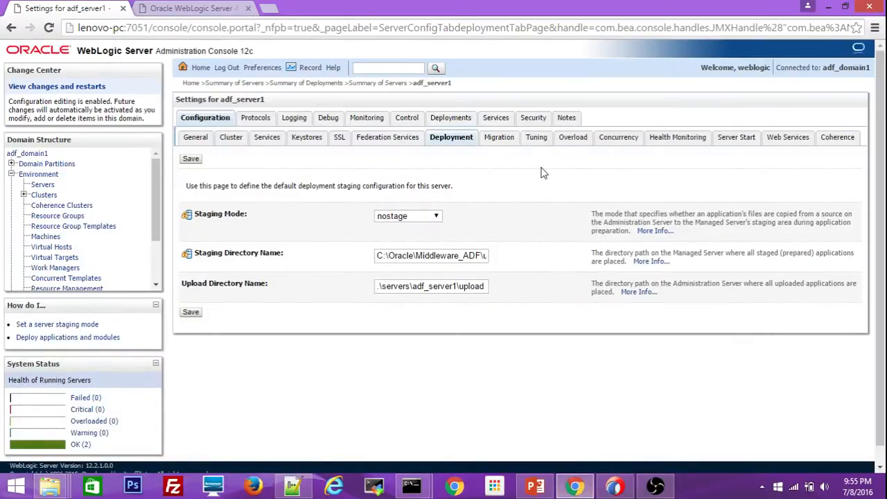
{"action": "left_click", "coordinate": [400, 219]}
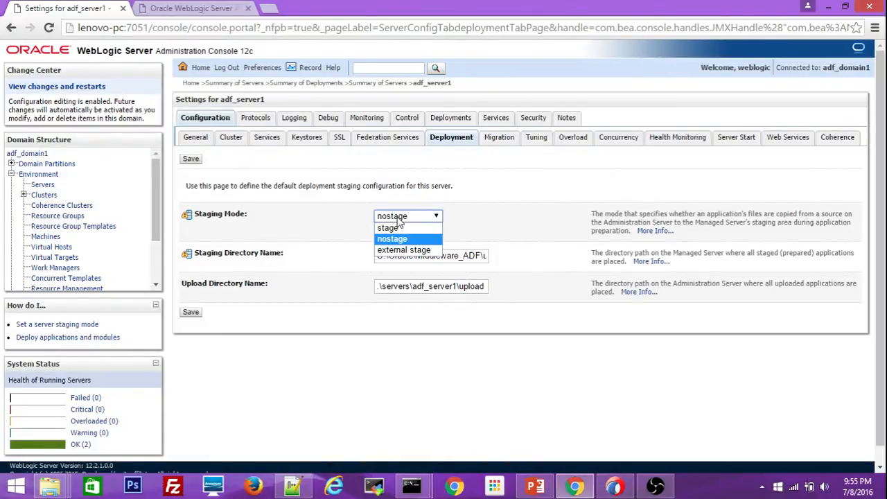
{"action": "left_click", "coordinate": [392, 229]}
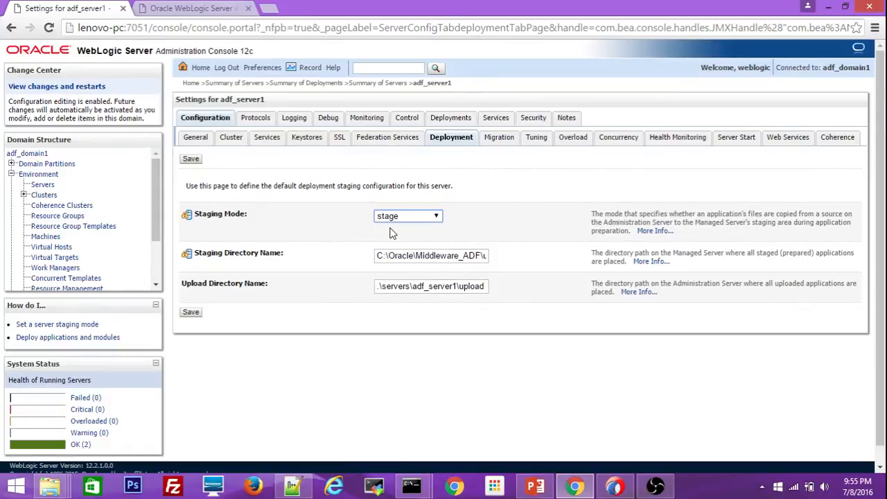
{"action": "left_click", "coordinate": [406, 256]}
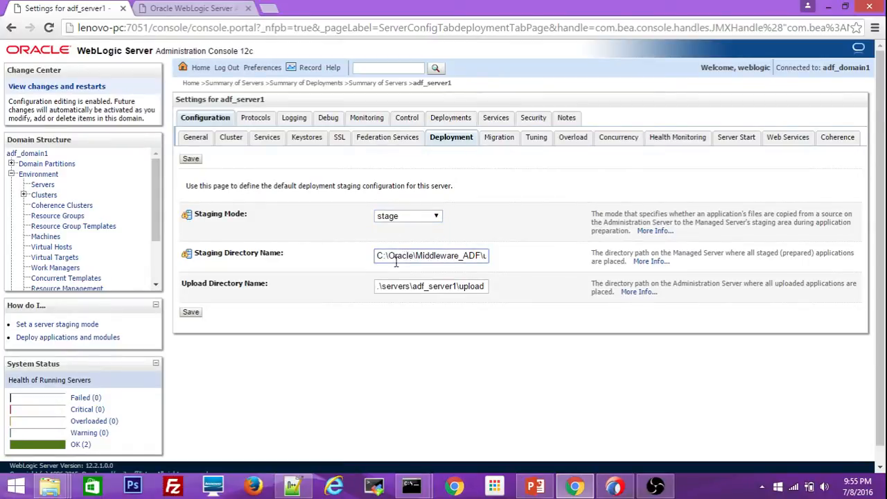
{"action": "left_click_drag", "start_coordinate": [376, 255], "coordinate": [505, 264]}
{"action": "left_click", "coordinate": [502, 270]}
- Look at TestApp1.ear in the deploy folder and return to the console's staging settings
{"action": "key", "text": "alt+Tab"}
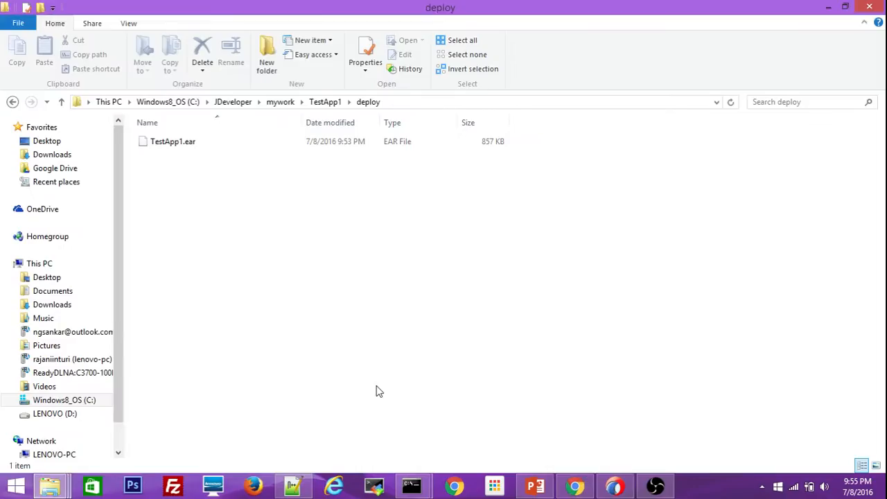
{"action": "left_click", "coordinate": [163, 142]}
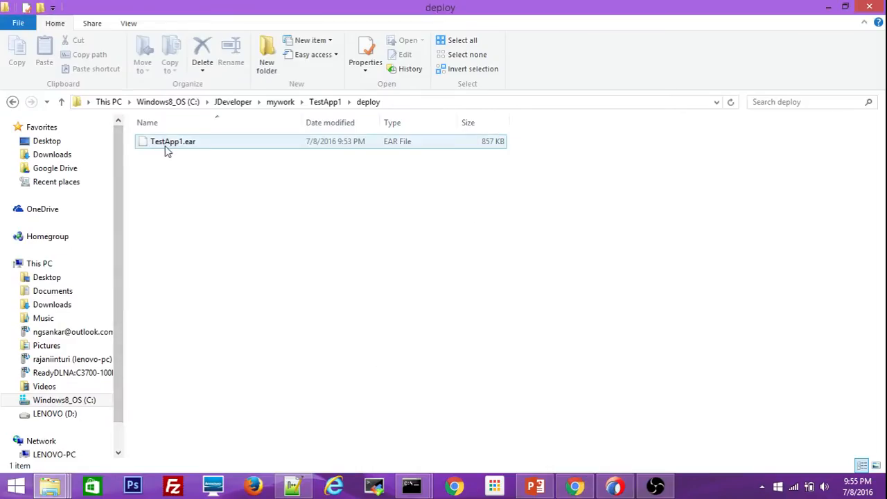
{"action": "key", "text": "alt+Tab"}
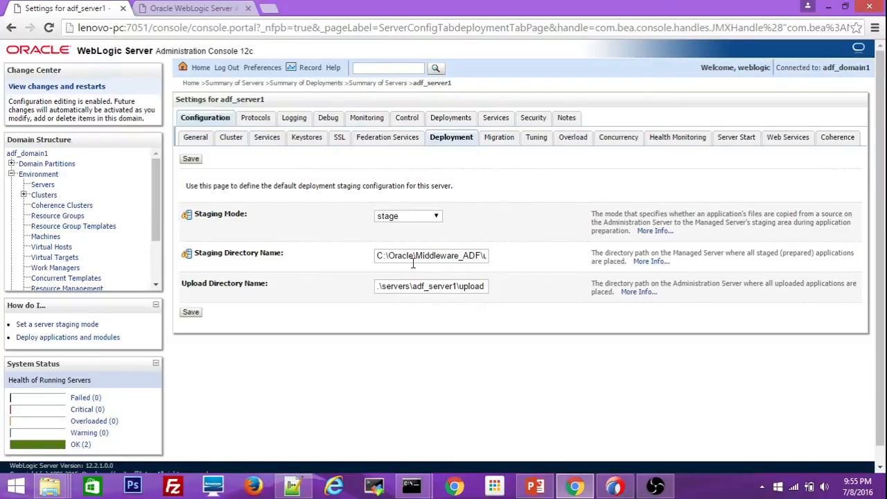
- Examine the adf_server1 folder containing the stage directory, refresh its listing, and return to the deploy folder
{"action": "key", "text": "alt+Tab"}
{"action": "mouse_move", "coordinate": [50, 485]}
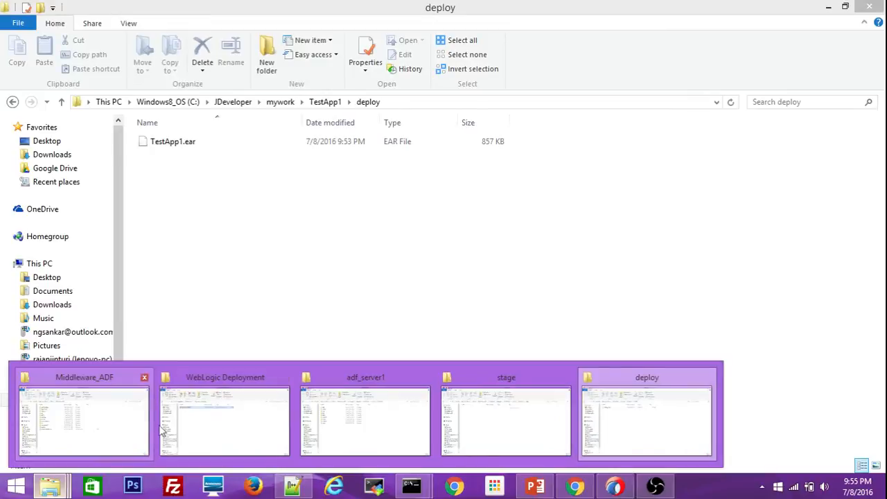
{"action": "left_click", "coordinate": [384, 407]}
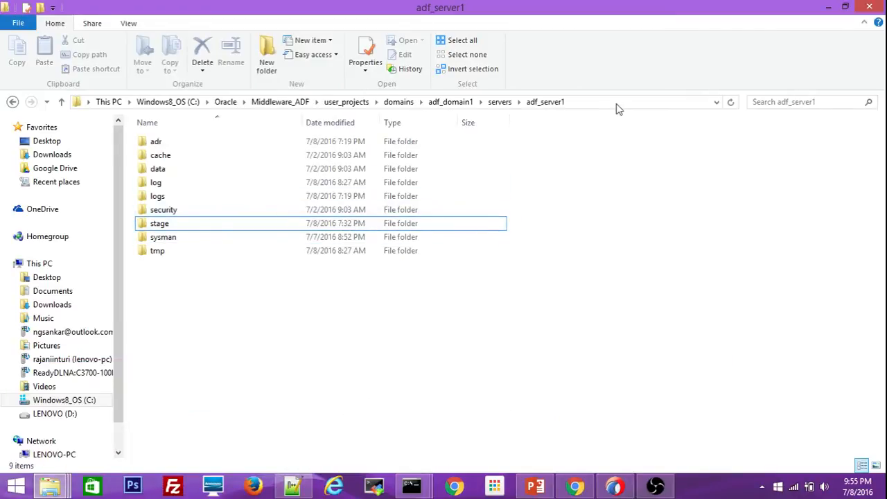
{"action": "left_click", "coordinate": [731, 105]}
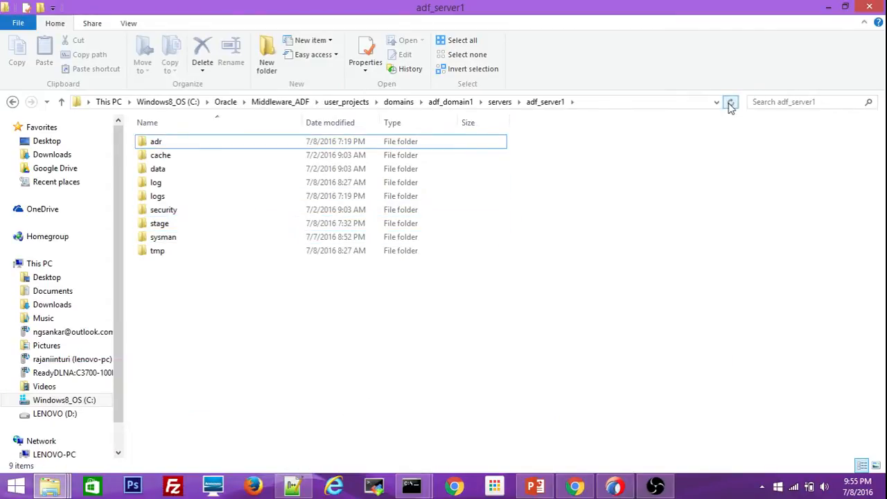
{"action": "key", "text": "alt+Tab"}
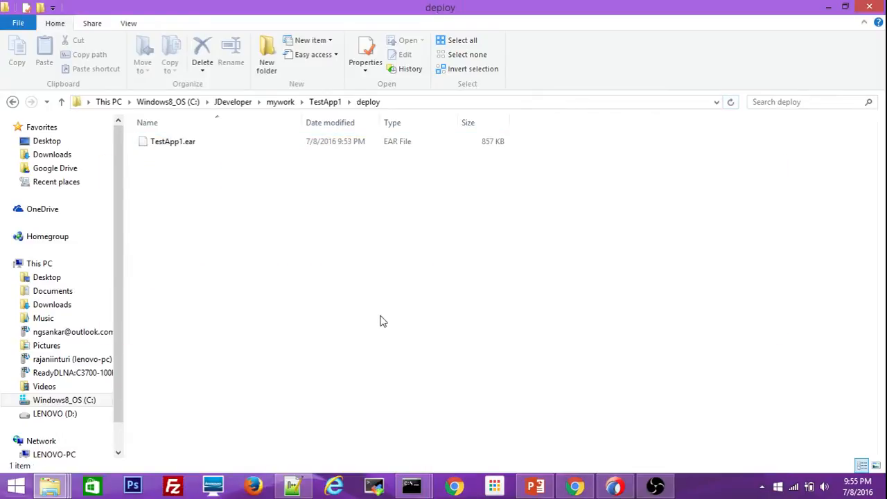
- Switch to the WebLogic console, save adf_server1's staging settings, and open the domain's Deployments page
{"action": "left_click", "coordinate": [575, 486]}
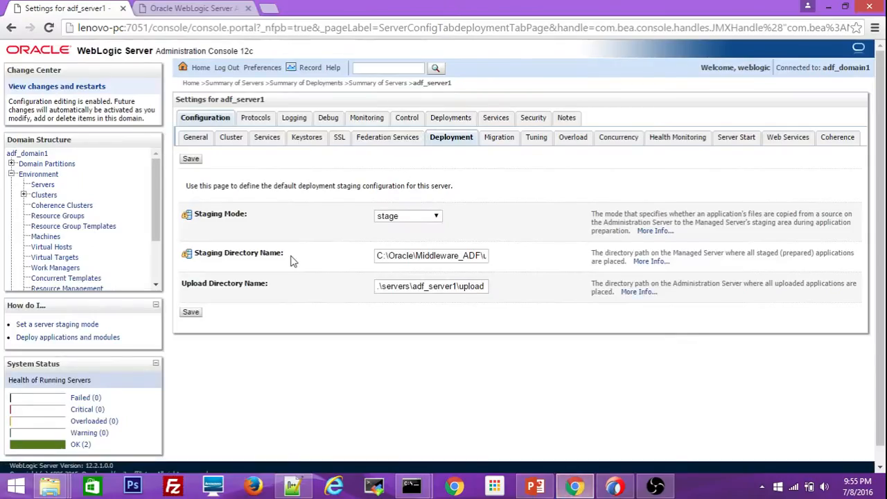
{"action": "left_click", "coordinate": [192, 159]}
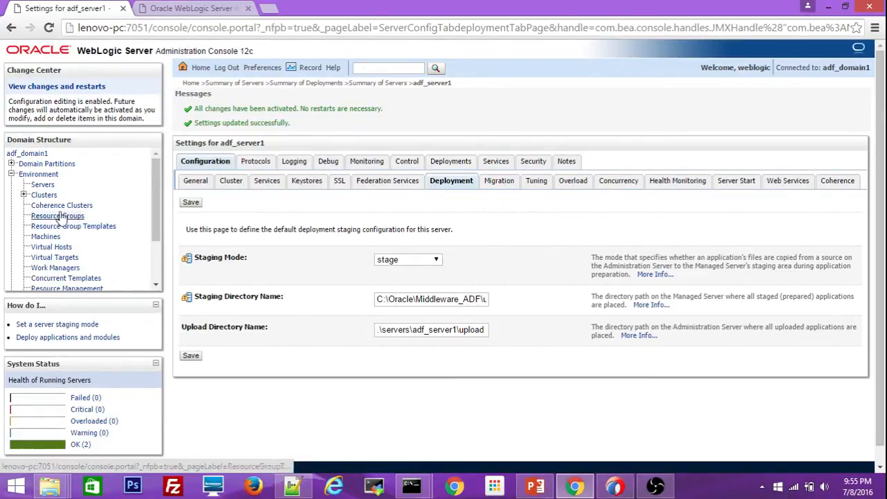
{"action": "left_click", "coordinate": [12, 174]}
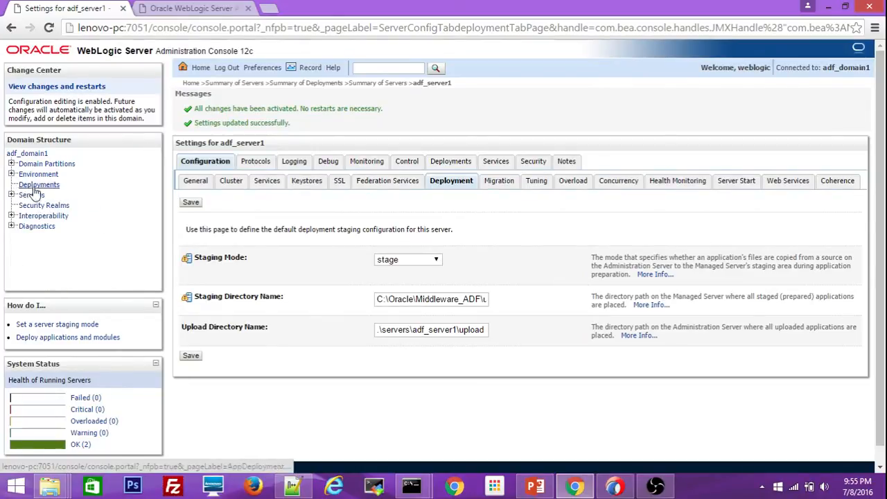
{"action": "left_click", "coordinate": [39, 186]}
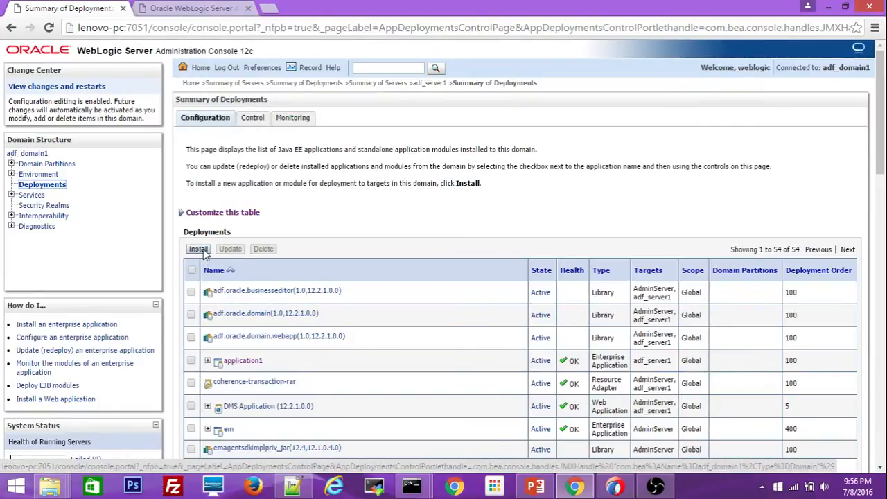
{"action": "left_click", "coordinate": [205, 252]}
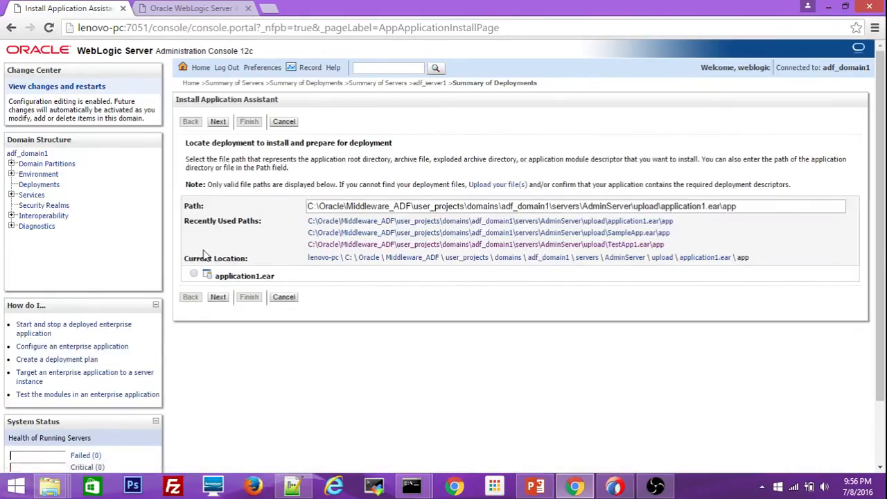
{"action": "left_click", "coordinate": [488, 188]}
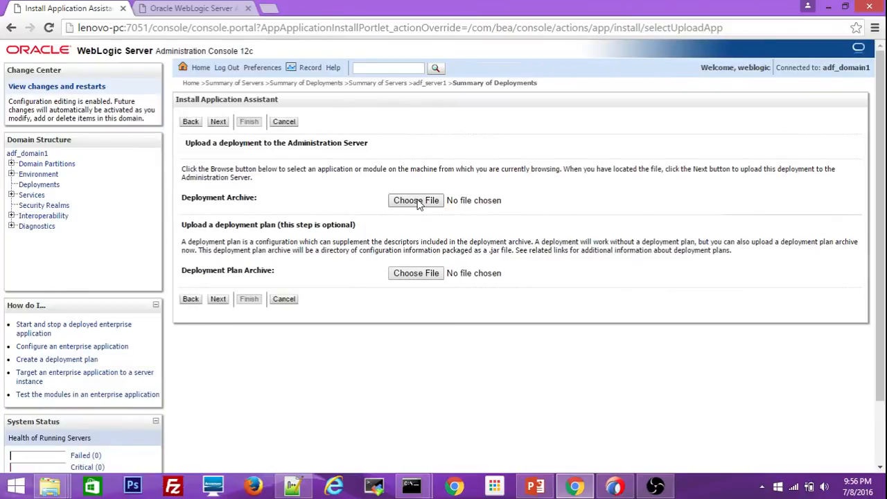
{"action": "left_click", "coordinate": [417, 201]}
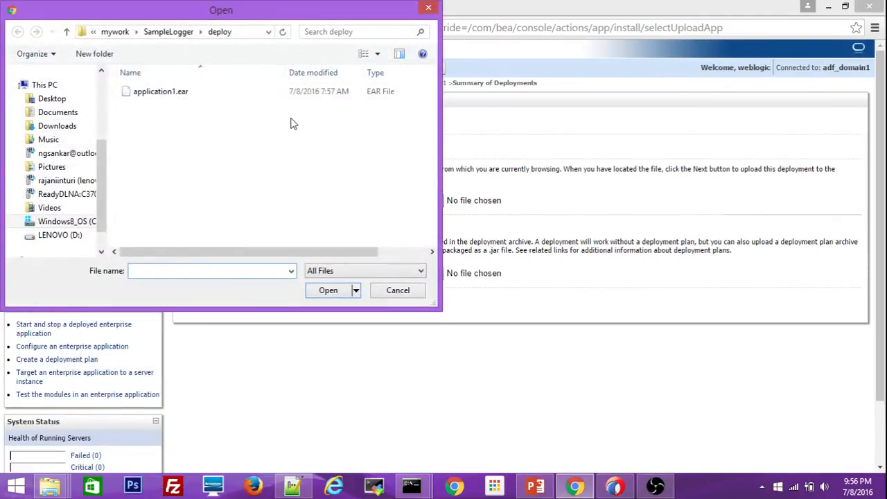
{"action": "left_click", "coordinate": [406, 291]}
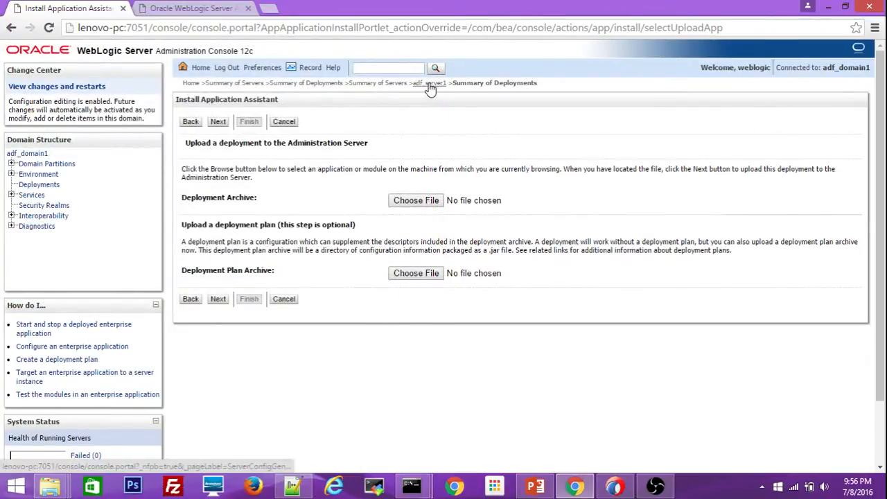
{"action": "left_click", "coordinate": [284, 121]}
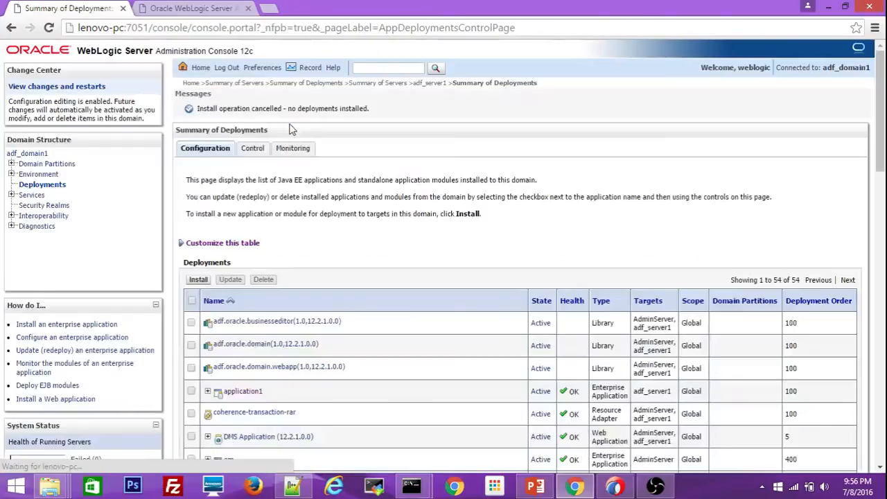
- Start a new application installation and browse the deployment path to C:\Oracle\Middleware_ADF\user_projects\domains\adf_domain1\servers\adf_server1
{"action": "left_click", "coordinate": [200, 280]}
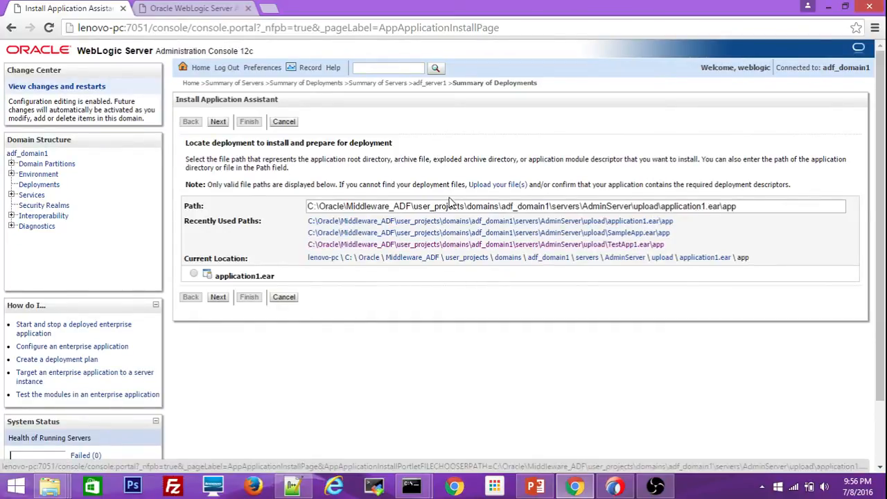
{"action": "left_click", "coordinate": [440, 221]}
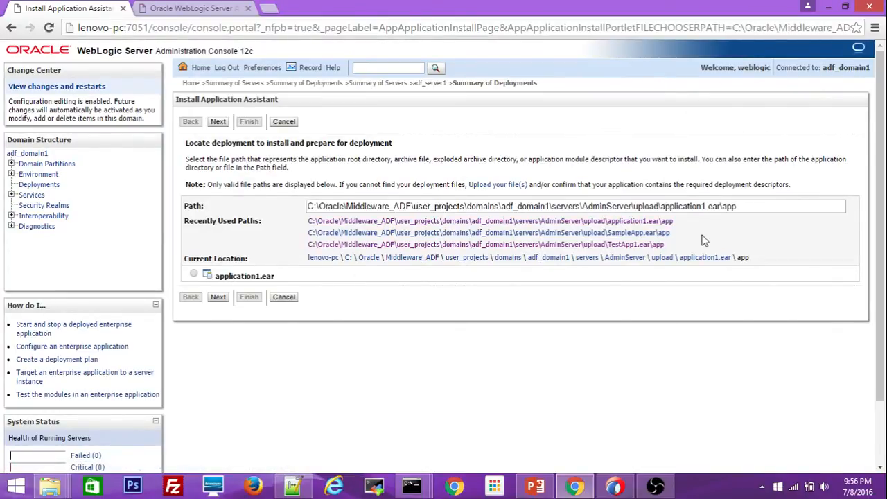
{"action": "left_click_drag", "start_coordinate": [761, 202], "coordinate": [586, 212]}
{"action": "key", "text": "BackSpace"}
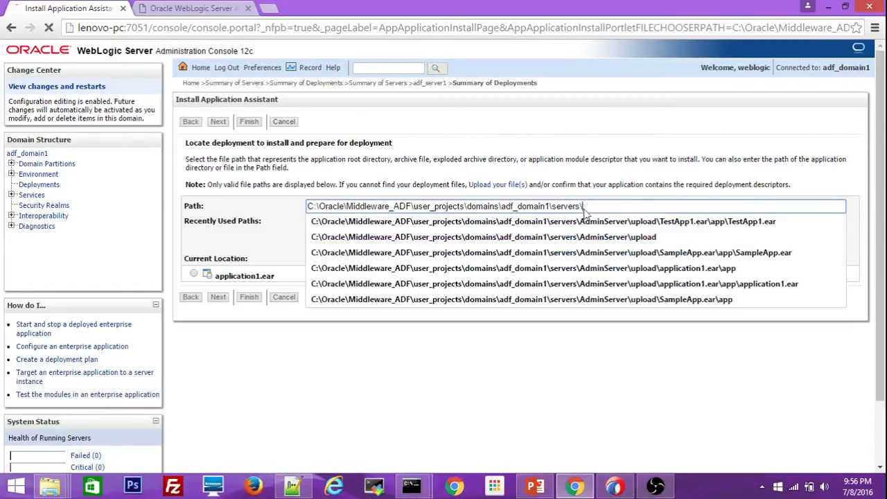
{"action": "key", "text": "Return"}
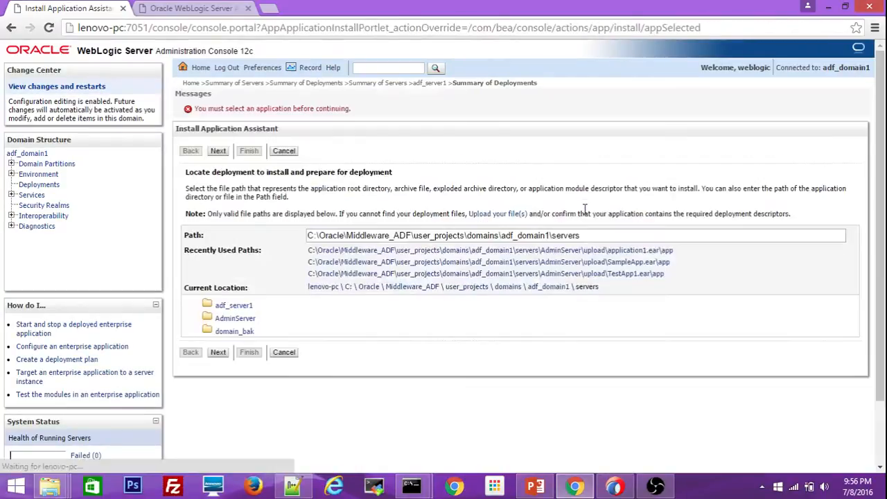
{"action": "left_click", "coordinate": [236, 307]}
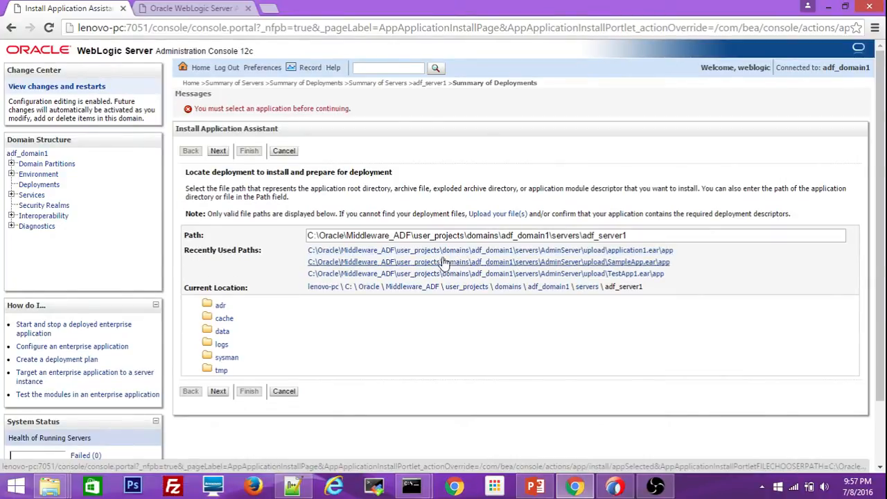
{"action": "left_click", "coordinate": [489, 217]}
{"action": "left_click", "coordinate": [414, 207]}
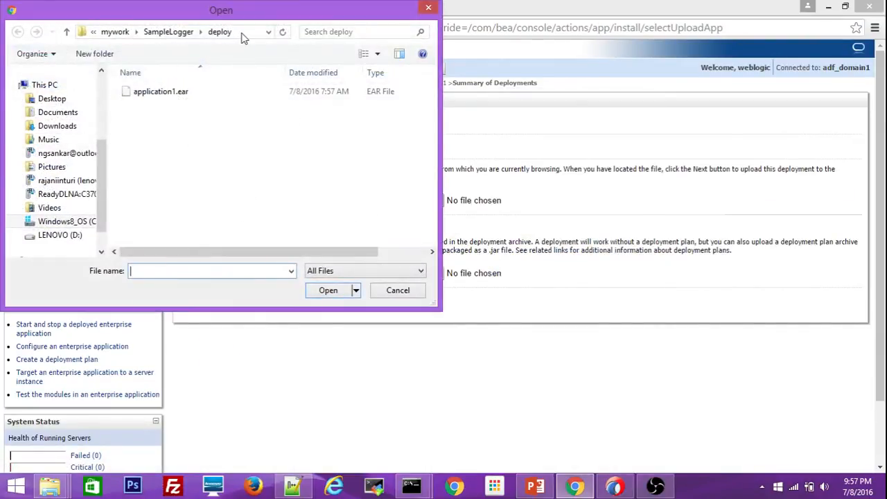
{"action": "left_click", "coordinate": [242, 35]}
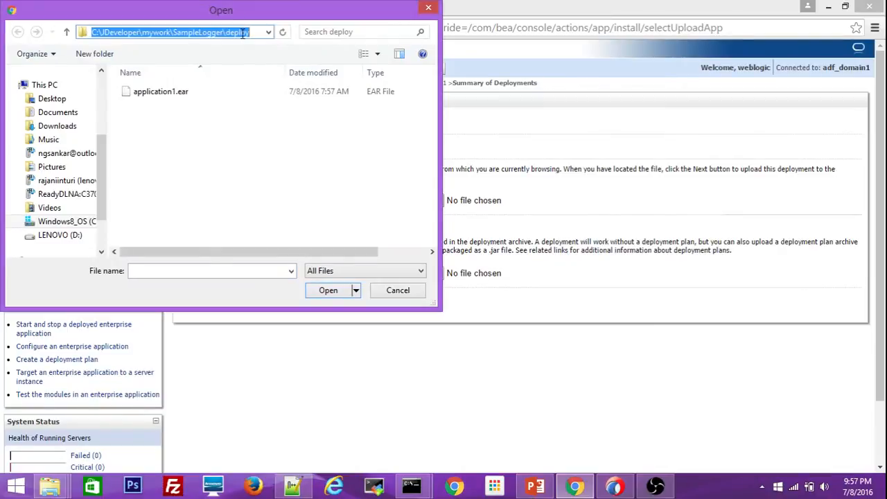
{"action": "left_click", "coordinate": [397, 290]}
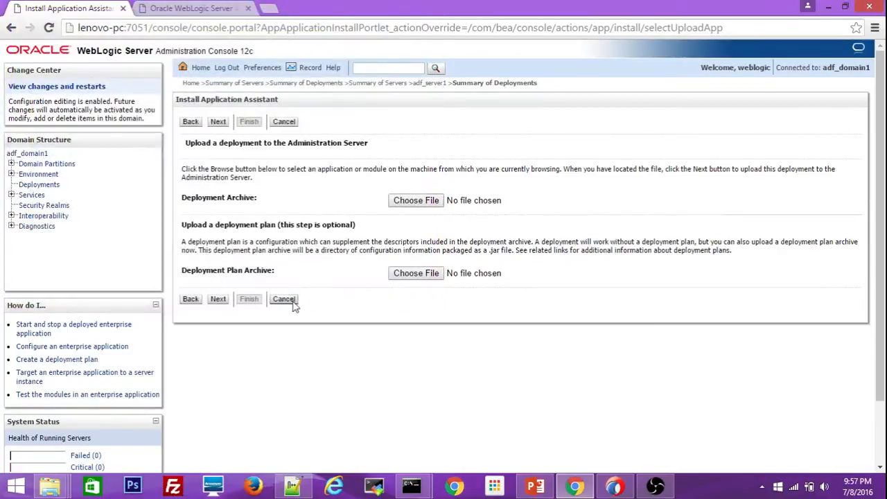
{"action": "left_click", "coordinate": [192, 299]}
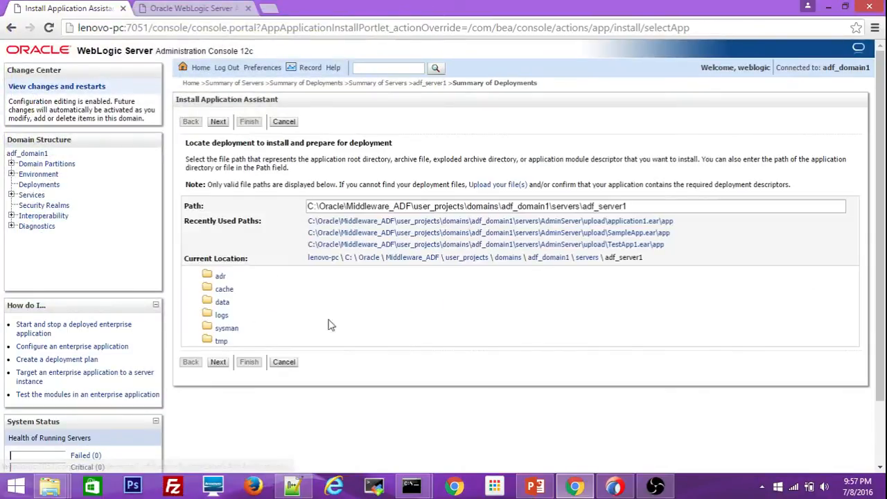
{"action": "left_click", "coordinate": [635, 206]}
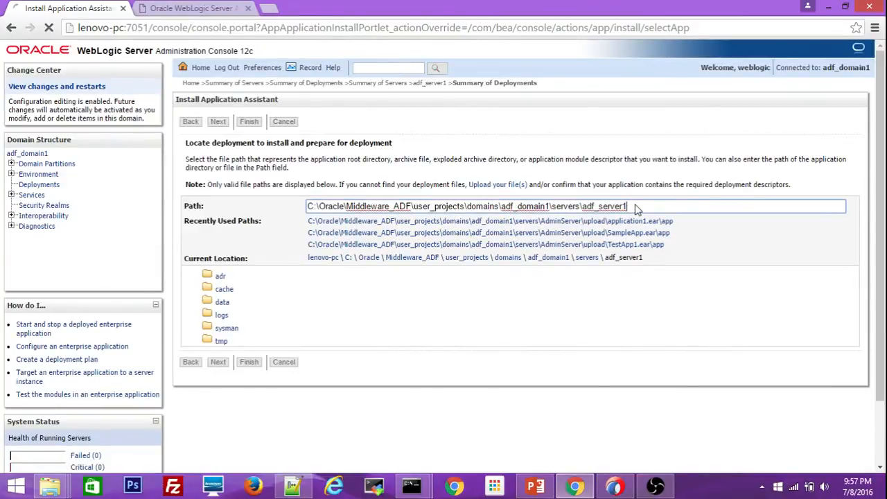
{"action": "key", "text": "Return"}
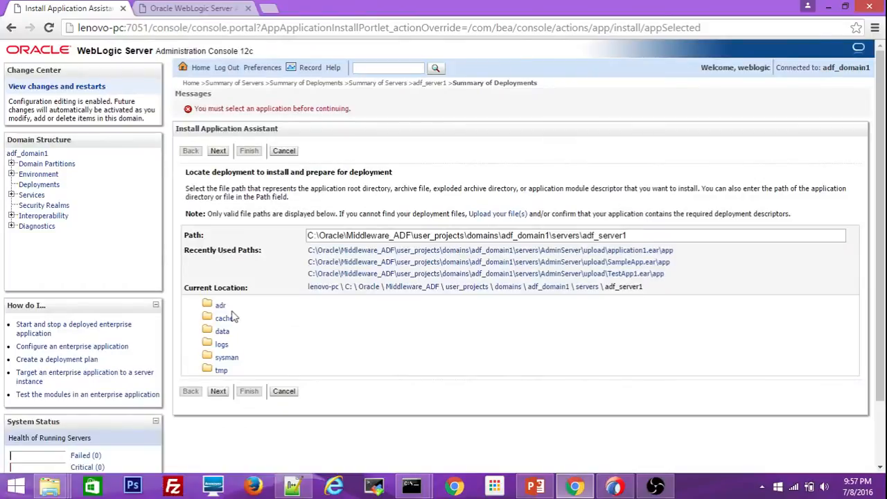
- Go to the deployment upload page and choose TestApp1.ear from C:\JDeveloper\mywork\TestApp1\deploy as the deployment archive
{"action": "left_click", "coordinate": [490, 216]}
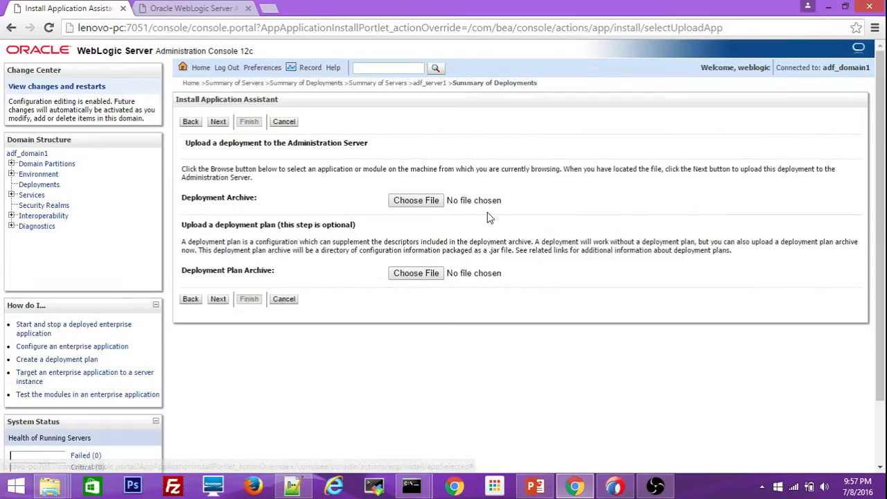
{"action": "left_click", "coordinate": [416, 200]}
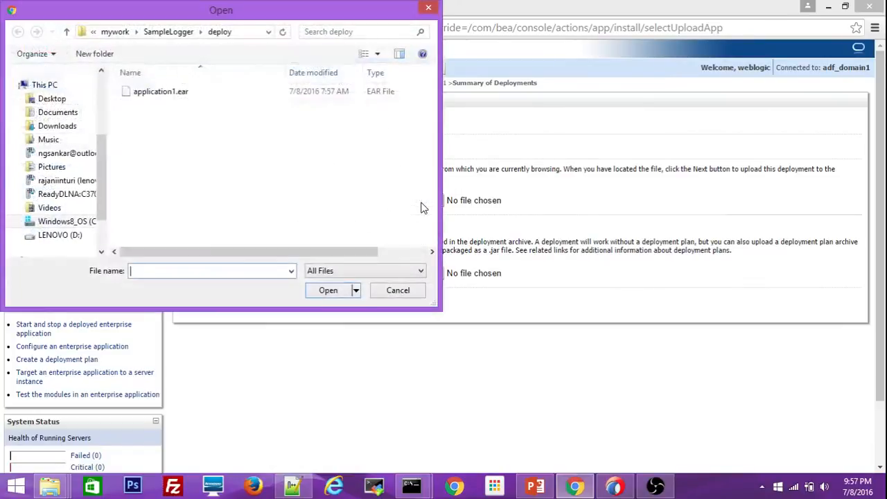
{"action": "left_click", "coordinate": [251, 33]}
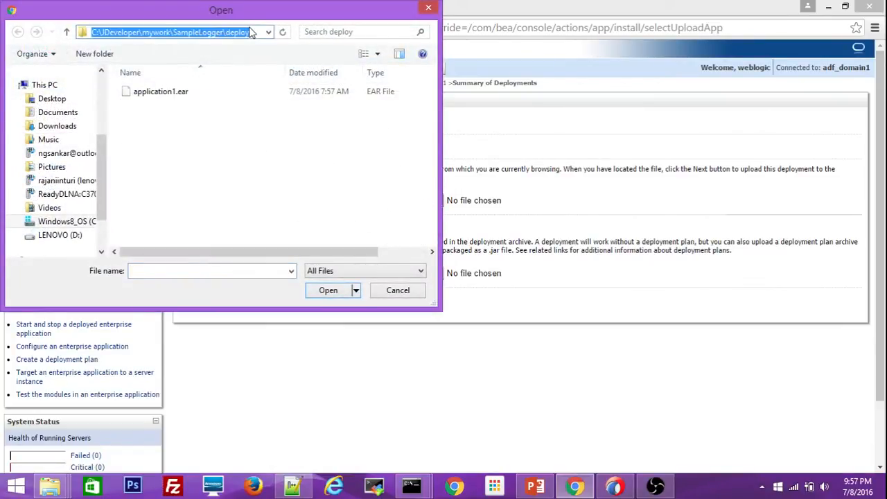
{"action": "type", "text": "C:\\JDeveloper\\mywork\\TestApp1\\deploy"}
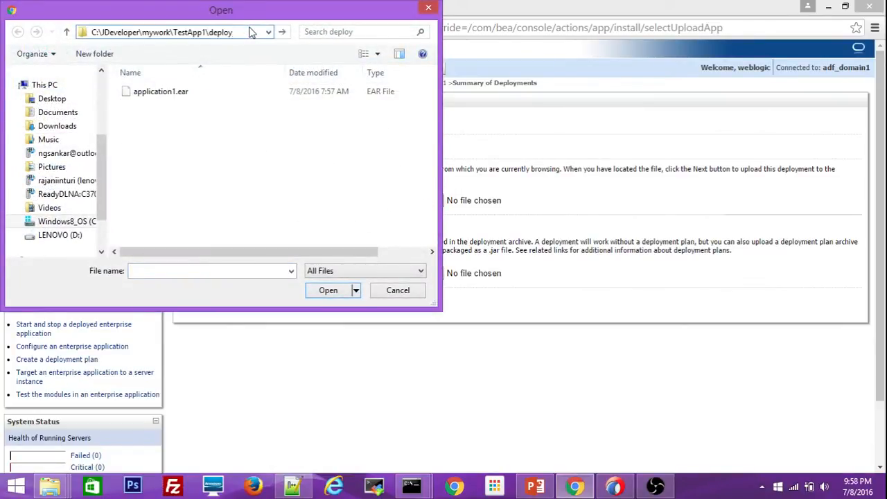
{"action": "key", "text": "Return"}
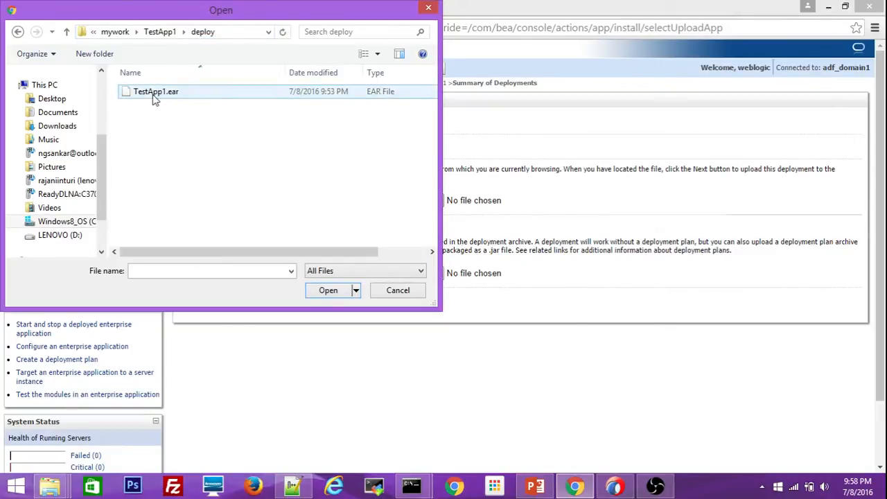
{"action": "left_click", "coordinate": [616, 487]}
{"action": "key", "text": "alt+Tab"}
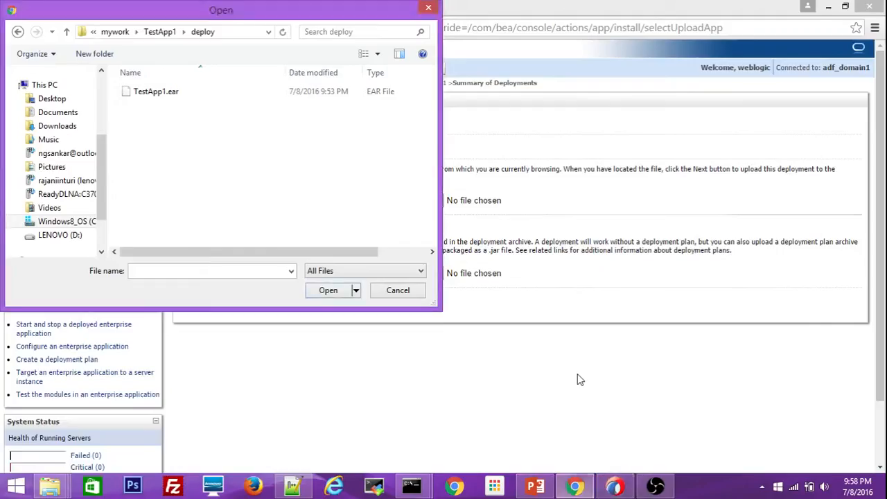
{"action": "left_click", "coordinate": [170, 100]}
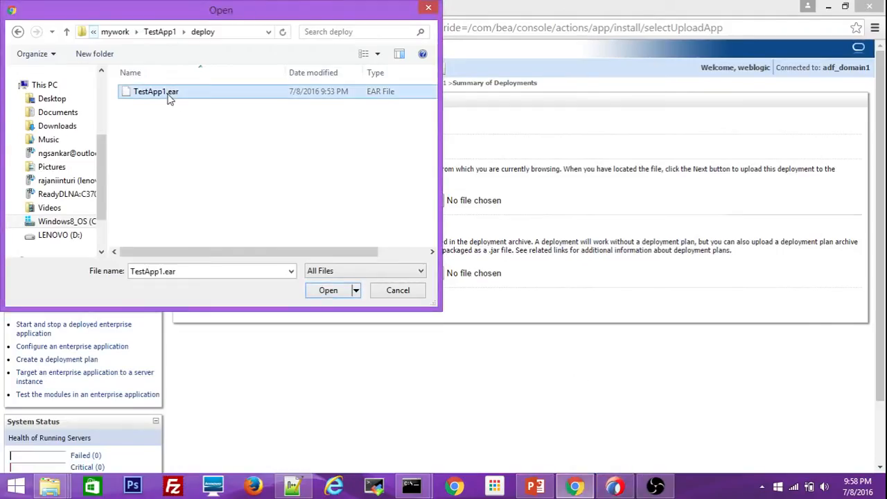
{"action": "left_click", "coordinate": [328, 290]}
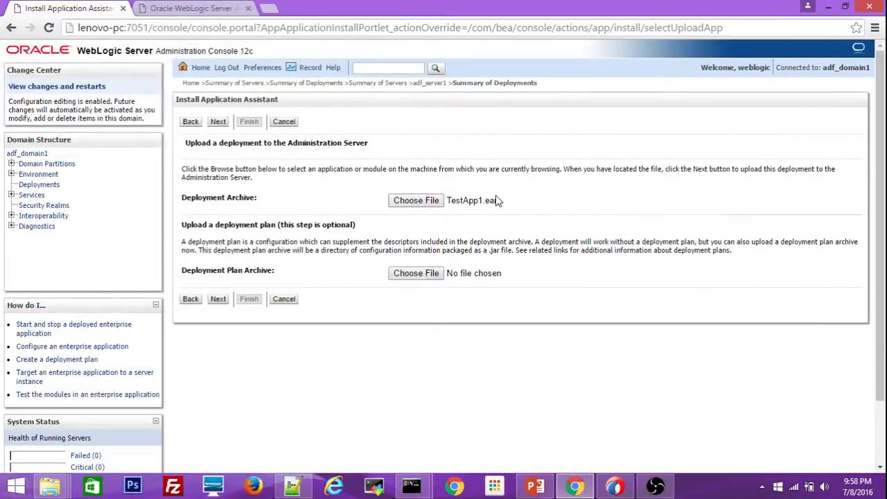
- Reselect TestApp1.ear as the deployment archive and upload it to the Administration Server
{"action": "left_click", "coordinate": [461, 201]}
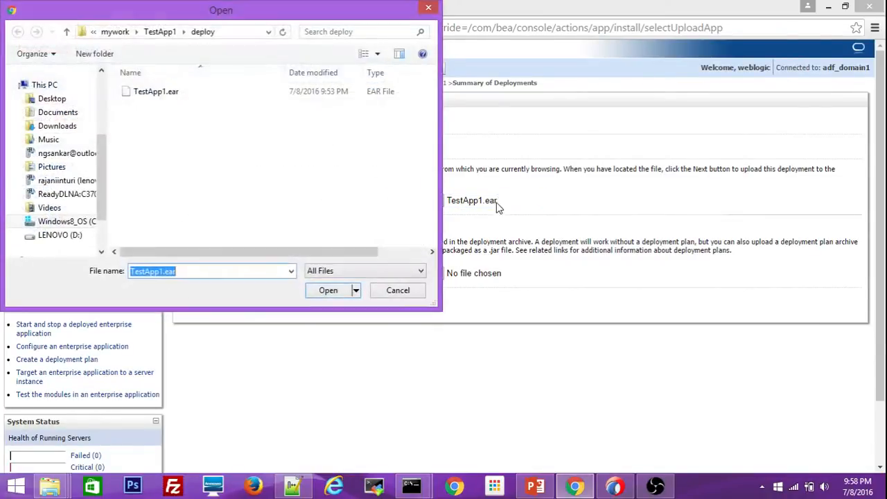
{"action": "left_click", "coordinate": [389, 292]}
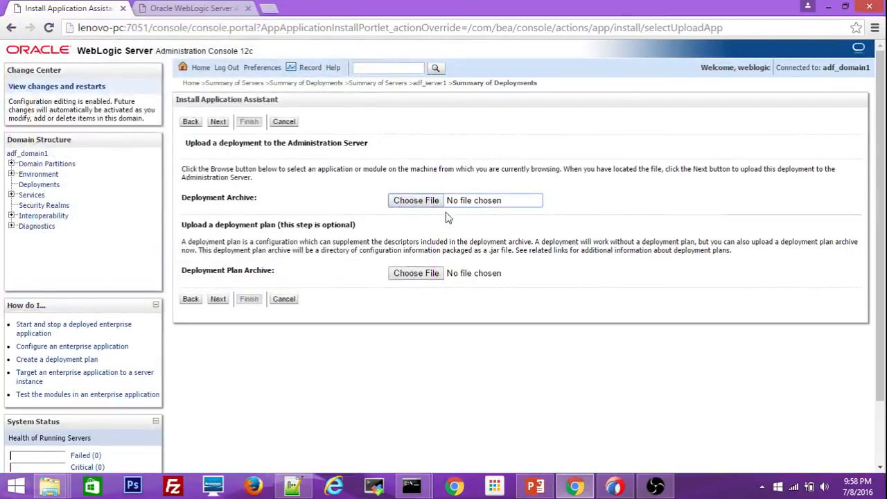
{"action": "left_click", "coordinate": [418, 200]}
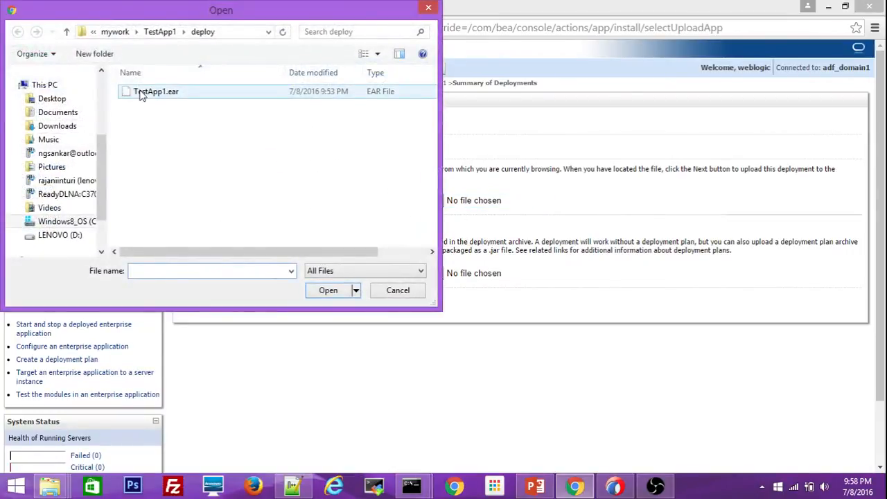
{"action": "double_click", "coordinate": [142, 94]}
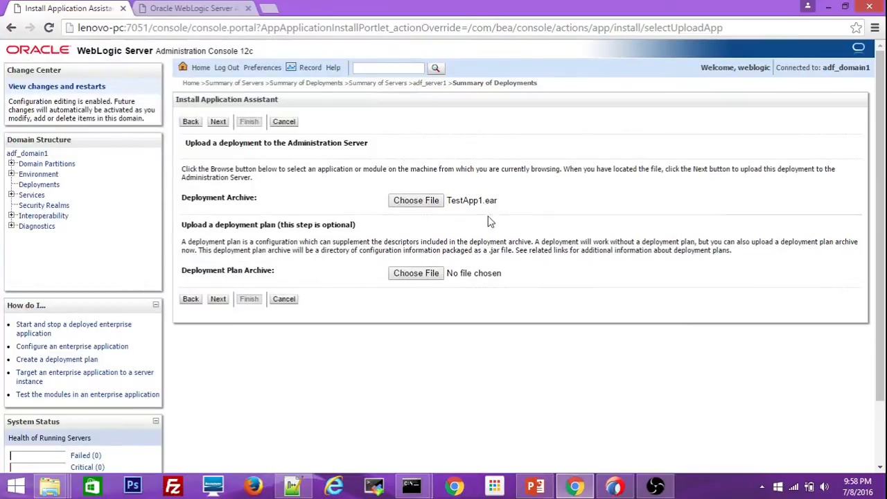
{"action": "left_click", "coordinate": [218, 300]}
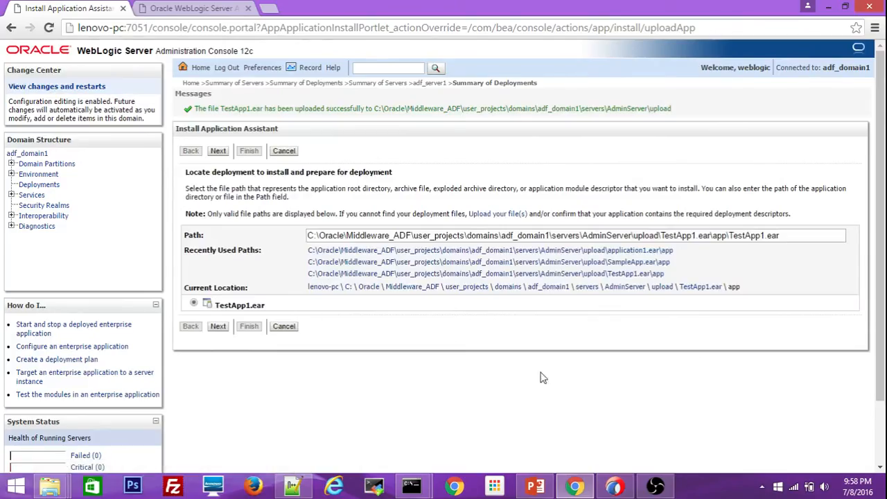
- Look at the TestApp1.ear output path in JDeveloper's deployment log and return to the WebLogic install assistant
{"action": "left_click", "coordinate": [615, 488]}
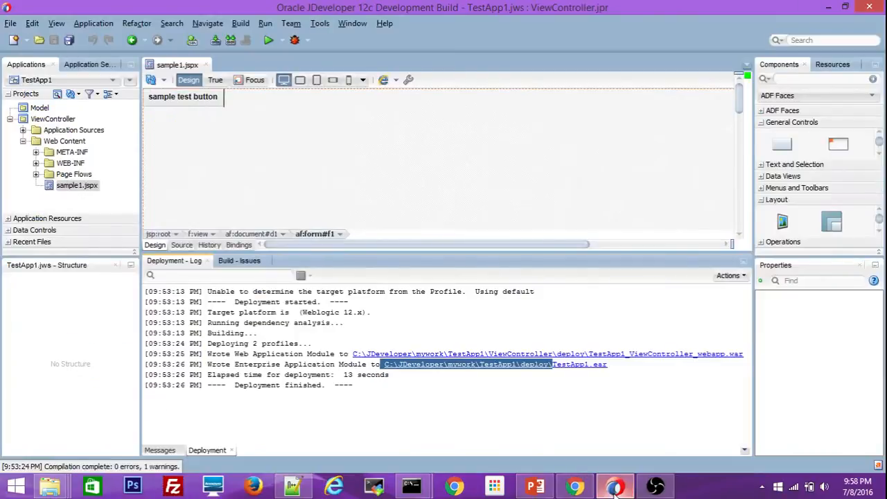
{"action": "left_click", "coordinate": [615, 487]}
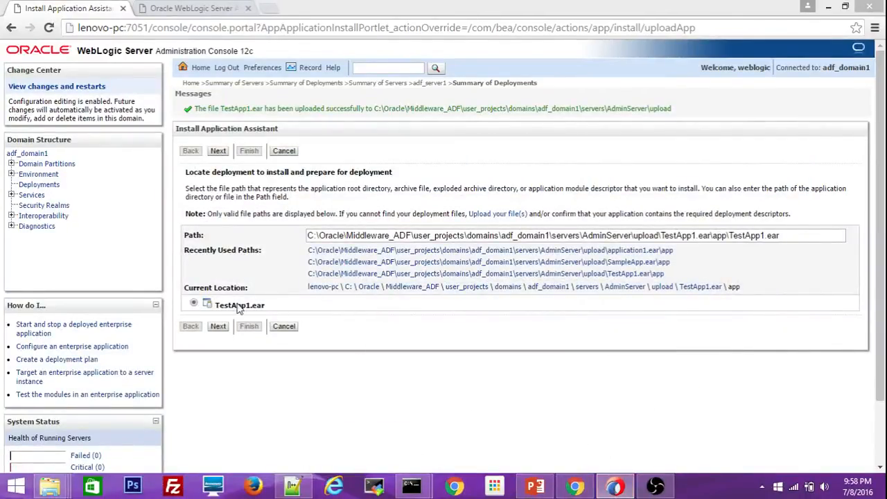
- Continue with TestApp1.ear, install it as an application with Global scope, and target only adf_server1, leaving out AdminServer
{"action": "left_click", "coordinate": [219, 326]}
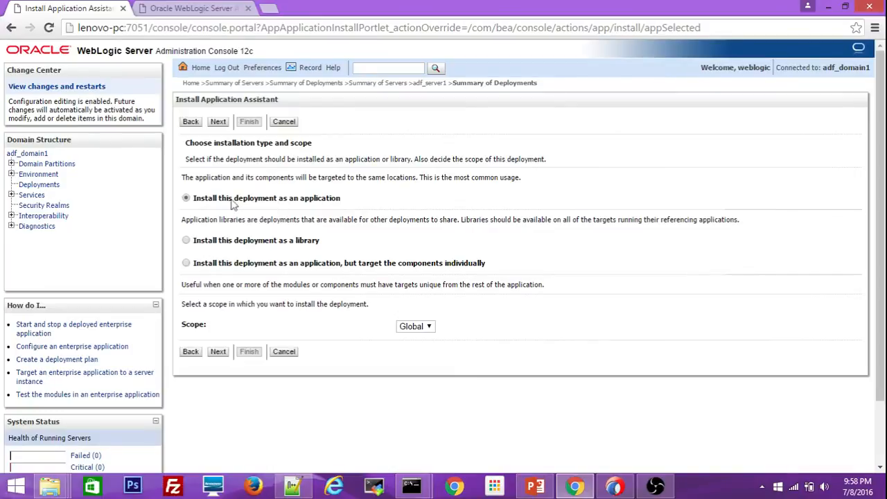
{"action": "left_click", "coordinate": [218, 352]}
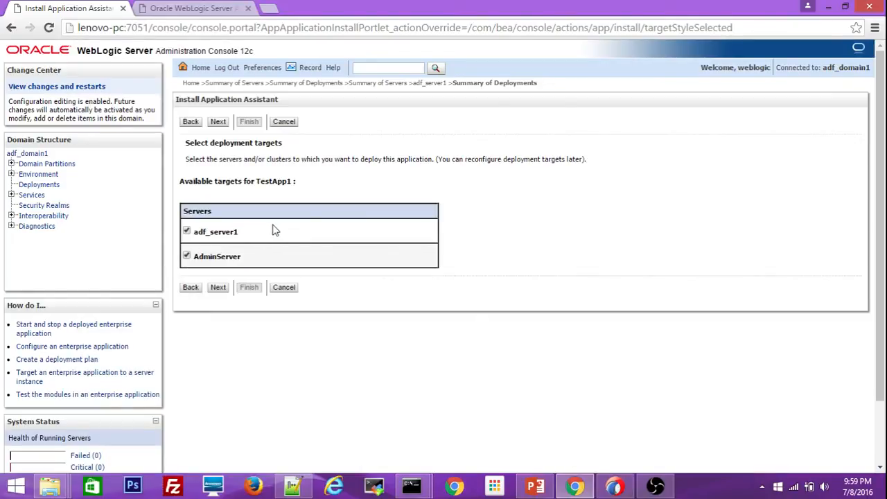
{"action": "left_click", "coordinate": [186, 255]}
{"action": "left_click", "coordinate": [218, 287]}
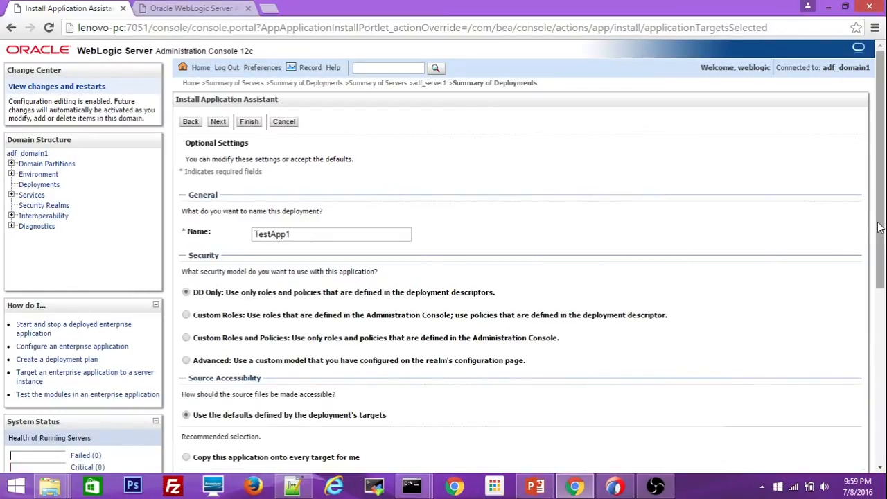
- Review the optional settings, keep the name TestApp1, DD Only security and default source accessibility, and proceed to the deployment summary
{"action": "scroll", "coordinate": [879, 228], "scroll_direction": "down", "scroll_amount": 1}
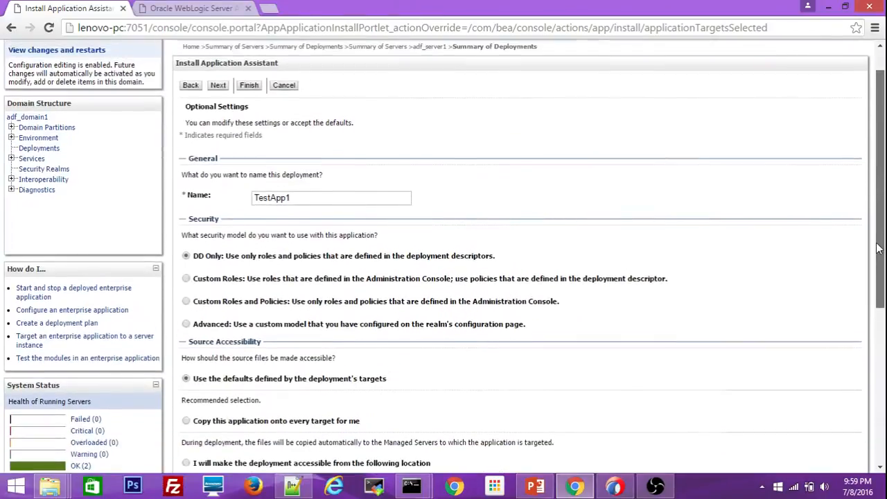
{"action": "left_click", "coordinate": [298, 195]}
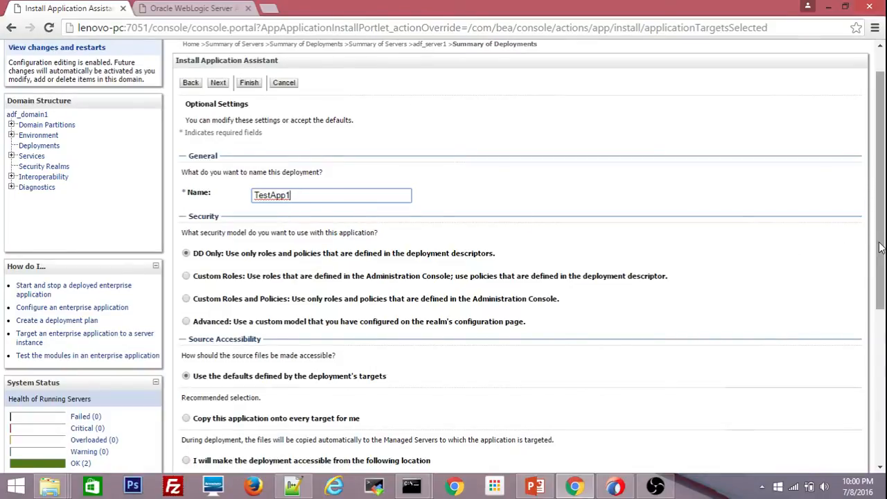
{"action": "left_click_drag", "start_coordinate": [879, 248], "coordinate": [875, 294]}
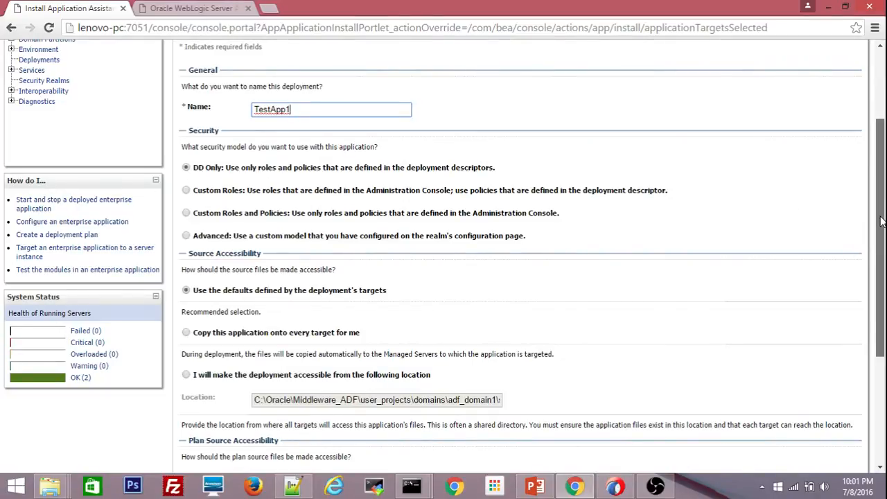
{"action": "left_click_drag", "start_coordinate": [881, 221], "coordinate": [871, 299]}
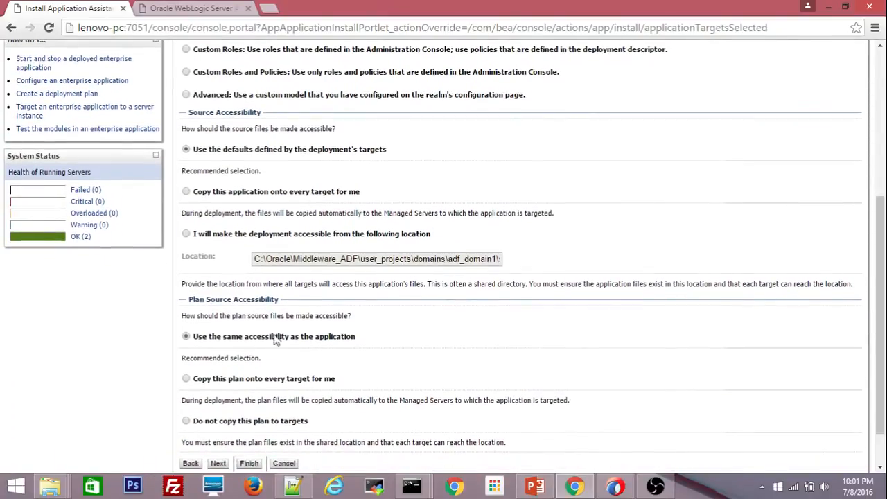
{"action": "left_click_drag", "start_coordinate": [316, 263], "coordinate": [516, 264]}
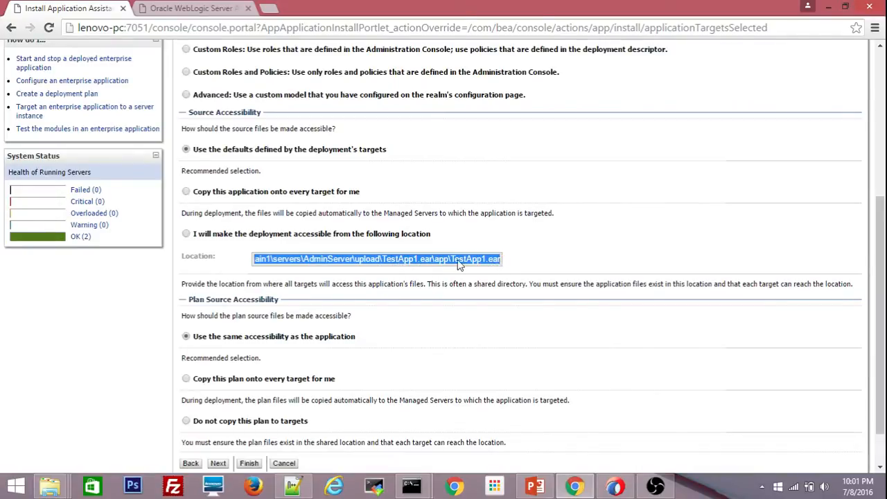
{"action": "left_click", "coordinate": [570, 261]}
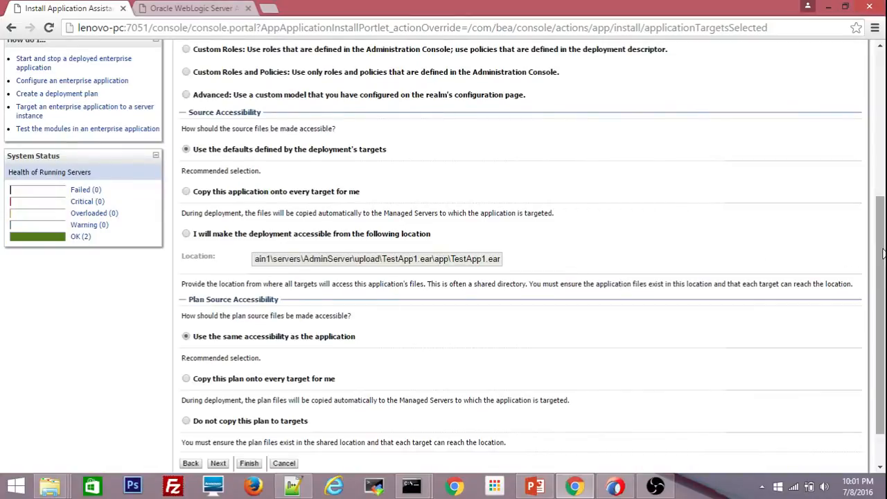
{"action": "left_click_drag", "start_coordinate": [884, 254], "coordinate": [878, 297]}
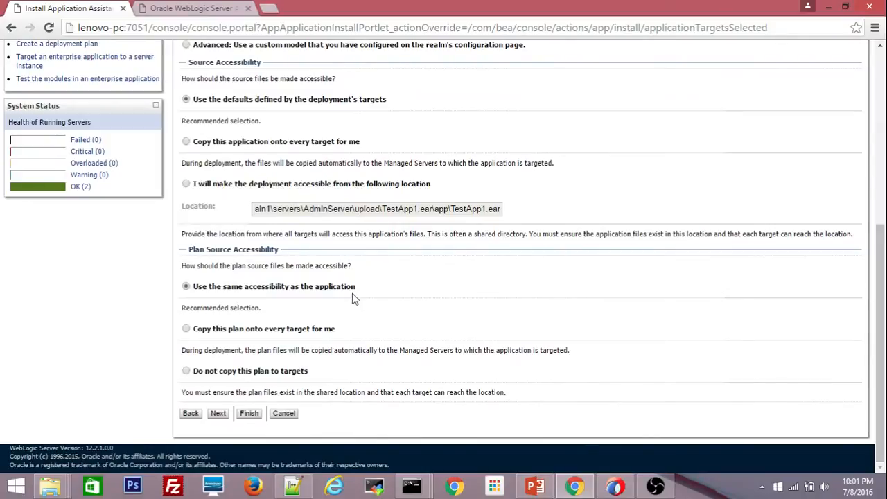
{"action": "left_click", "coordinate": [222, 414]}
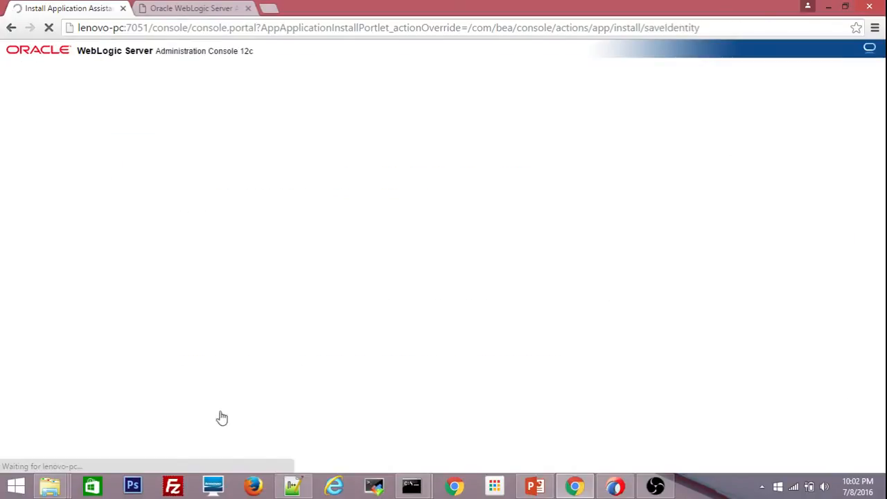
- Check adf_server1's stage folder in File Explorer, return to the install assistant, and finish the TestApp1 deployment with the configuration screen option kept
{"action": "mouse_move", "coordinate": [883, 214]}
{"action": "left_mouse_down"}
{"action": "mouse_move", "coordinate": [882, 239]}
{"action": "mouse_move", "coordinate": [884, 203]}
{"action": "left_mouse_up"}
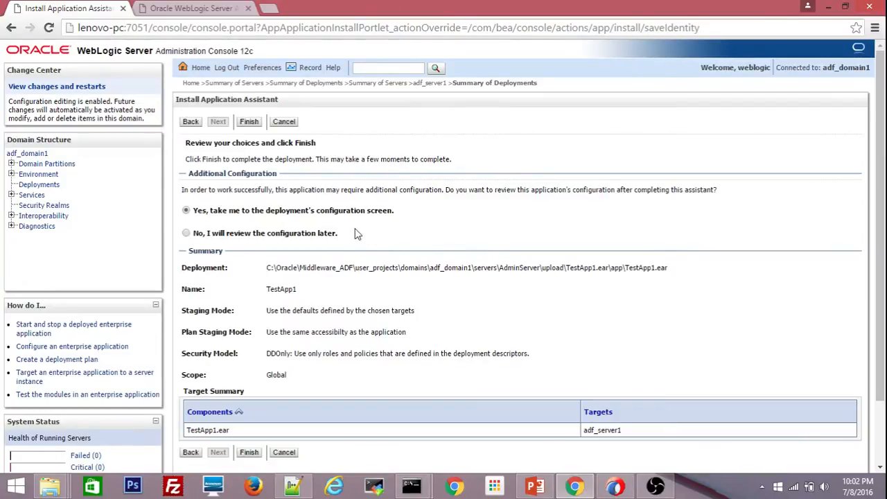
{"action": "left_click", "coordinate": [249, 122]}
{"action": "mouse_move", "coordinate": [49, 489]}
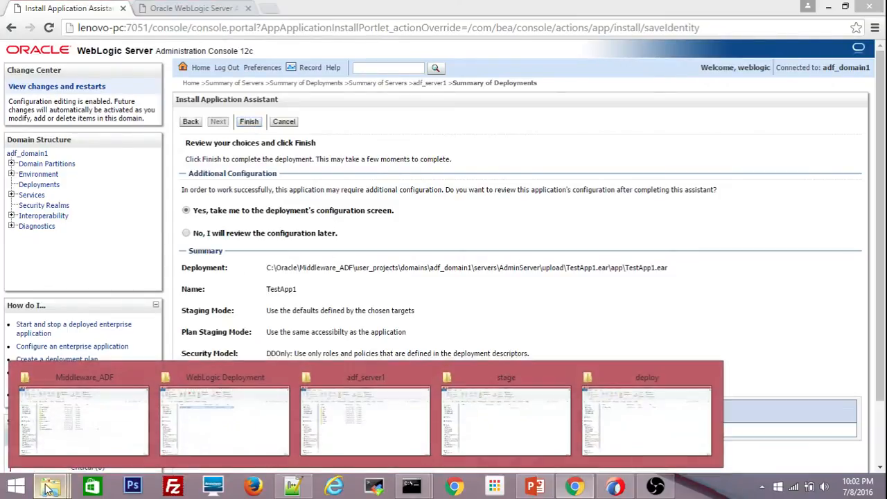
{"action": "left_click", "coordinate": [517, 424]}
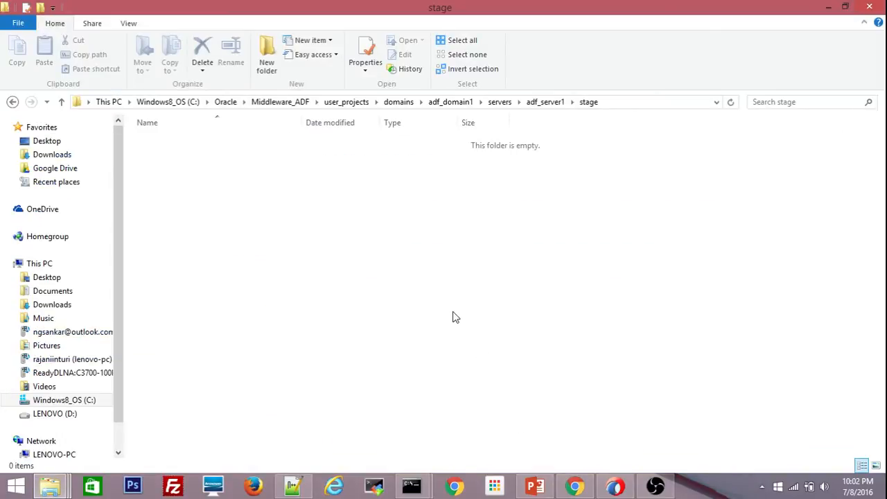
{"action": "key", "text": "alt+Tab"}
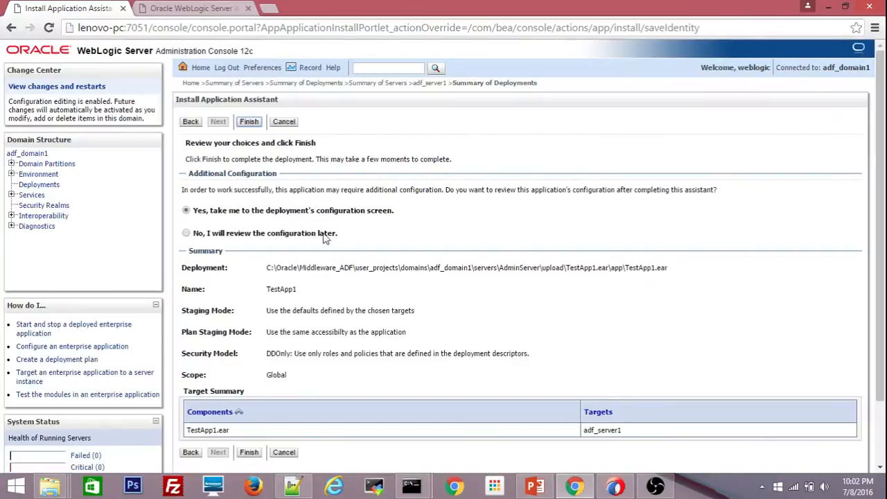
{"action": "left_click", "coordinate": [254, 124]}
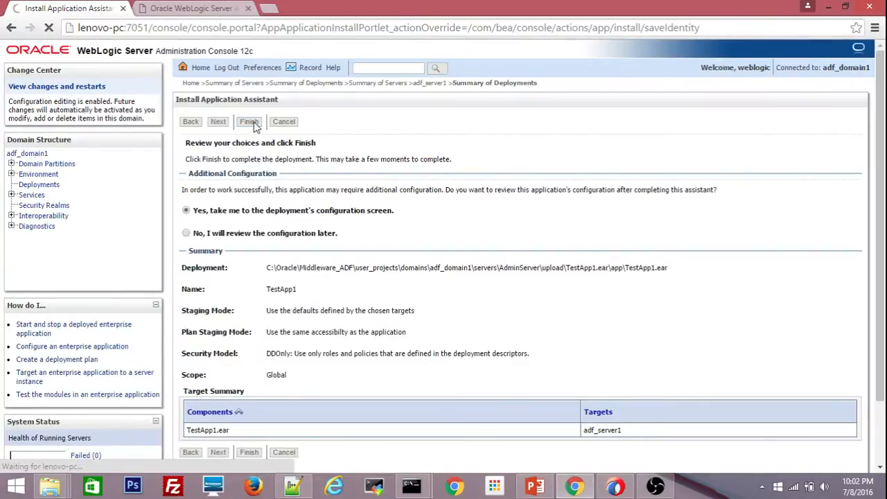
- Check adf_server1's stage folder in File Explorer during the deployment, return to the browser, and close the WebLogic help page
{"action": "key", "text": "alt+Tab"}
{"action": "key", "text": "alt+Tab"}
{"action": "key", "text": "alt+Tab"}
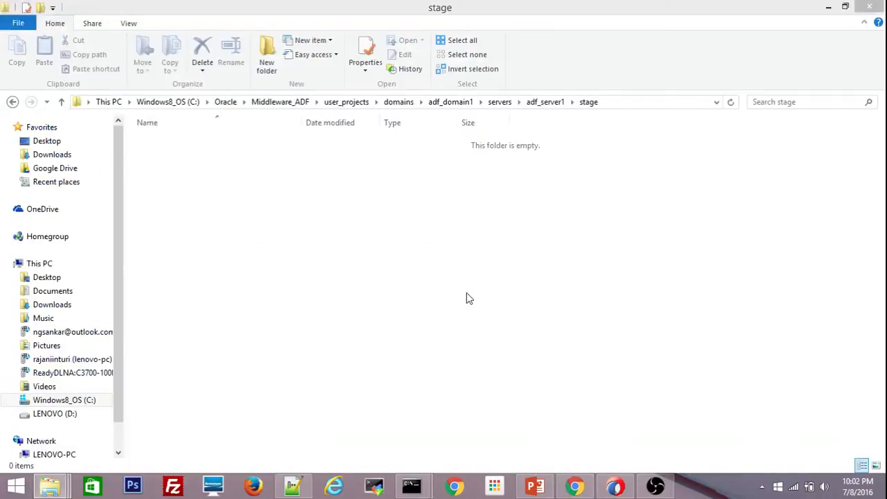
{"action": "key", "text": "alt+Tab"}
{"action": "key", "text": "alt+Tab"}
{"action": "key", "text": "alt+Tab"}
{"action": "key", "text": "alt+Tab"}
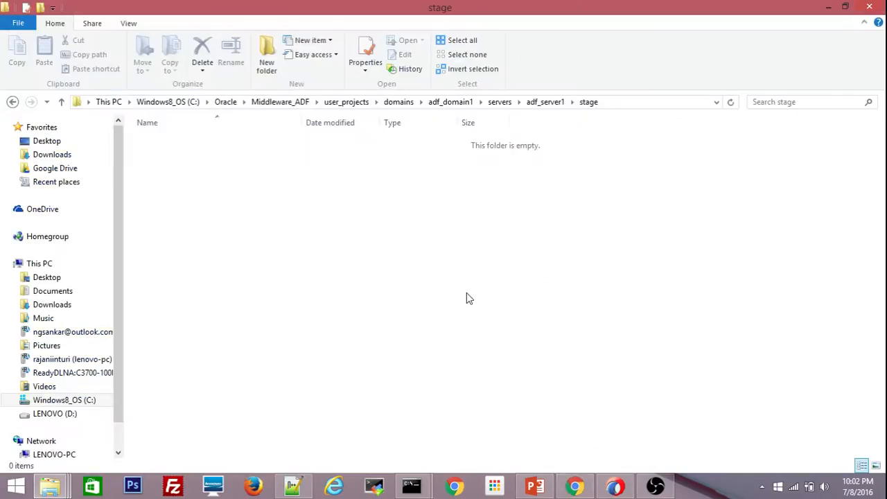
{"action": "key", "text": "alt+Tab"}
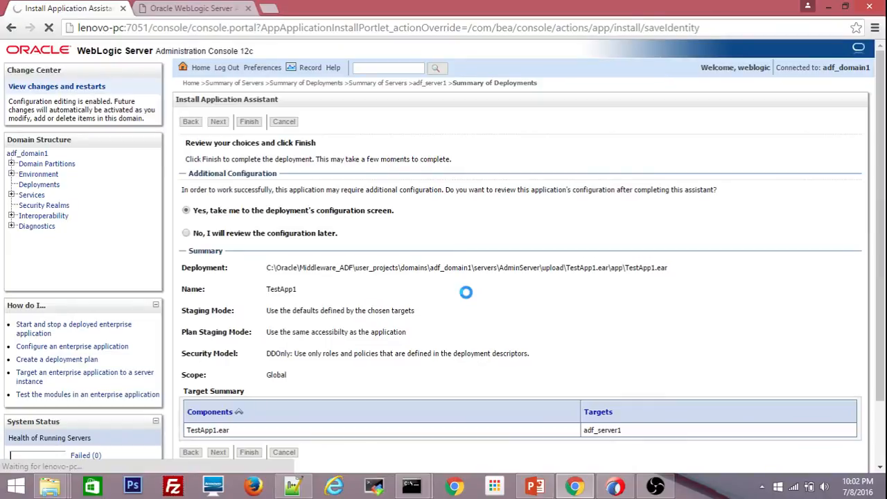
{"action": "left_click", "coordinate": [180, 8]}
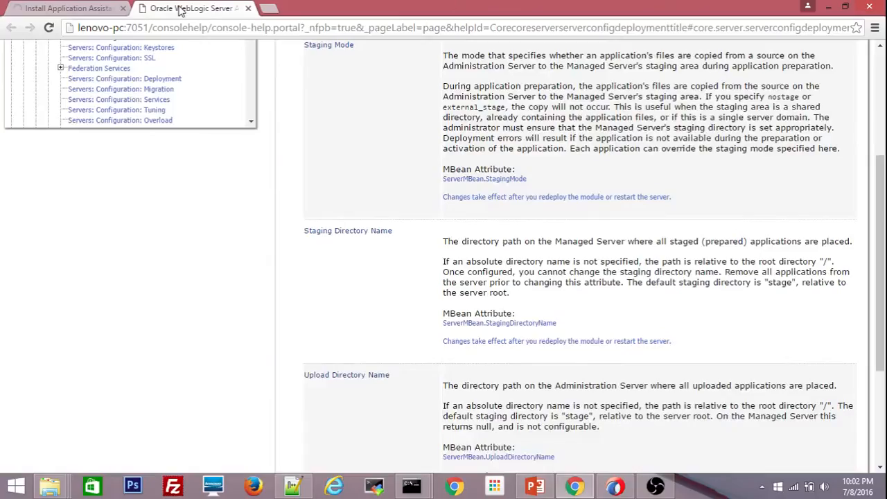
{"action": "left_click", "coordinate": [247, 9]}
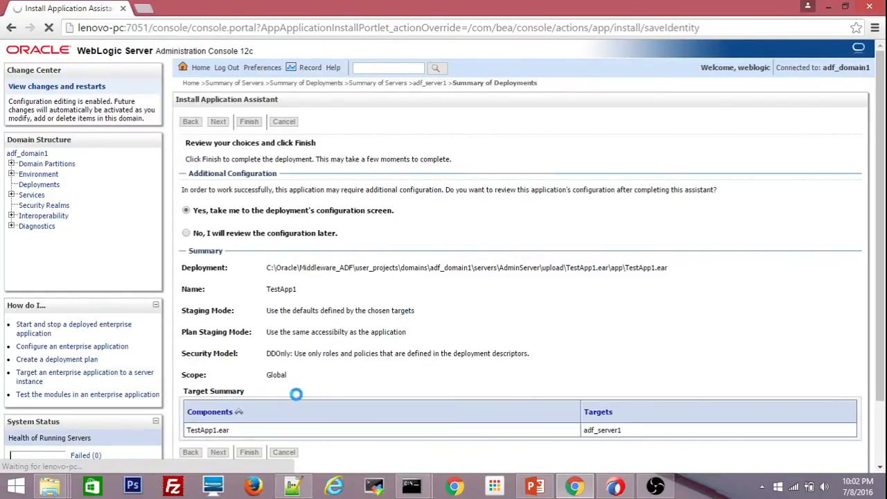
- Inspect the TestApp1 folder inside adf_server1's stage folder in File Explorer, including its full path
{"action": "mouse_move", "coordinate": [70, 488]}
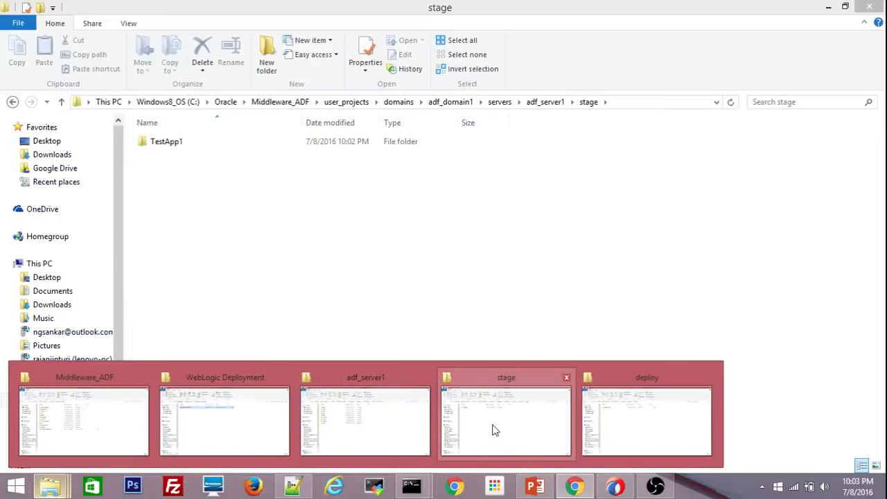
{"action": "left_click", "coordinate": [494, 431]}
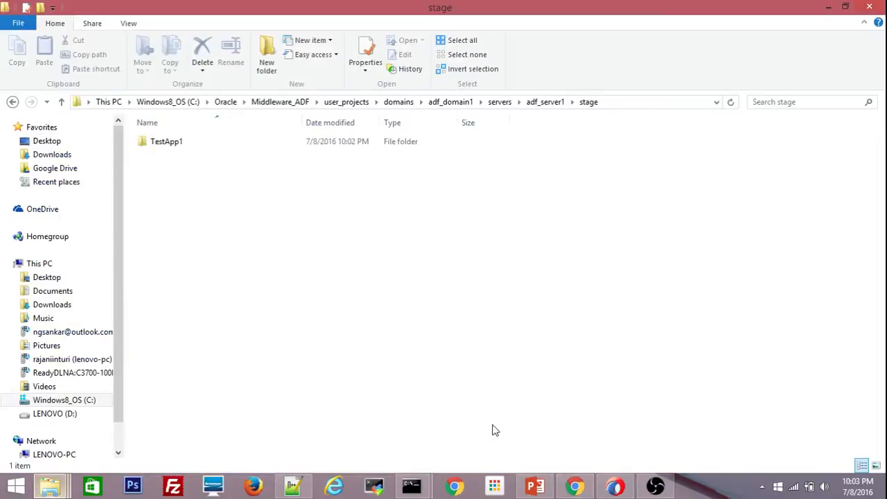
{"action": "key", "text": "alt+Tab"}
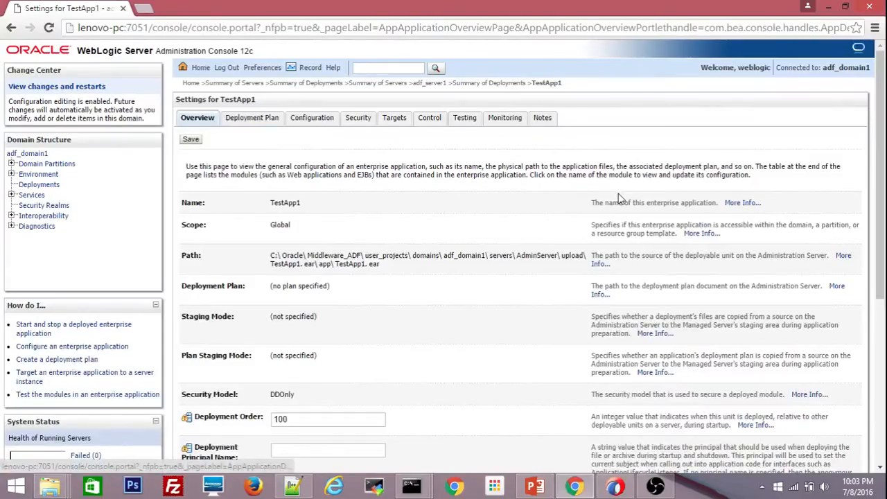
{"action": "key", "text": "alt+Tab"}
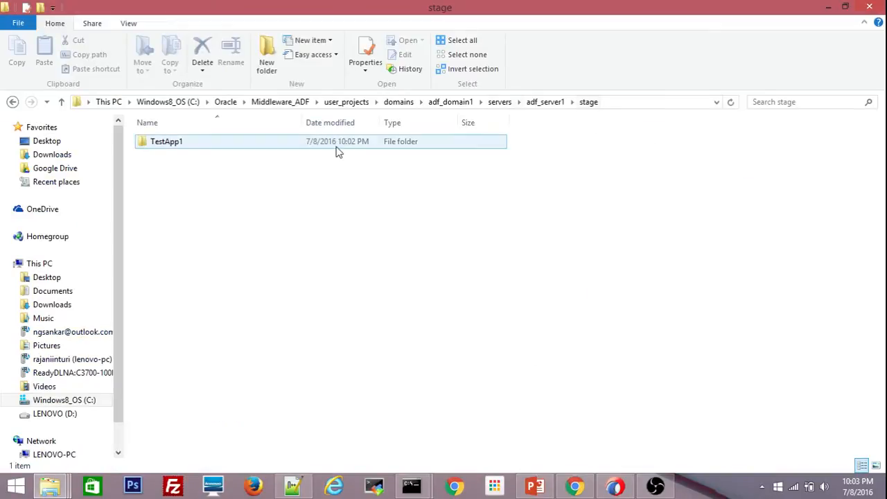
{"action": "left_click", "coordinate": [175, 144]}
{"action": "double_click", "coordinate": [181, 146]}
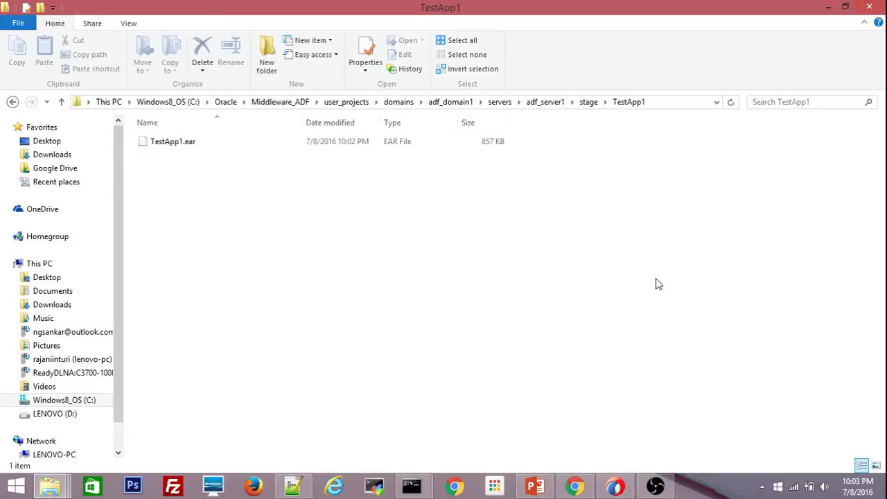
{"action": "left_click", "coordinate": [656, 102]}
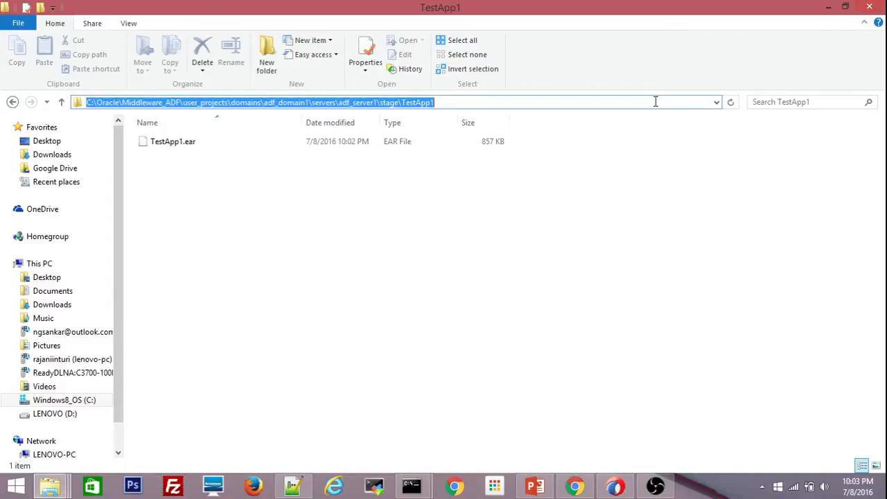
{"action": "left_click", "coordinate": [469, 98]}
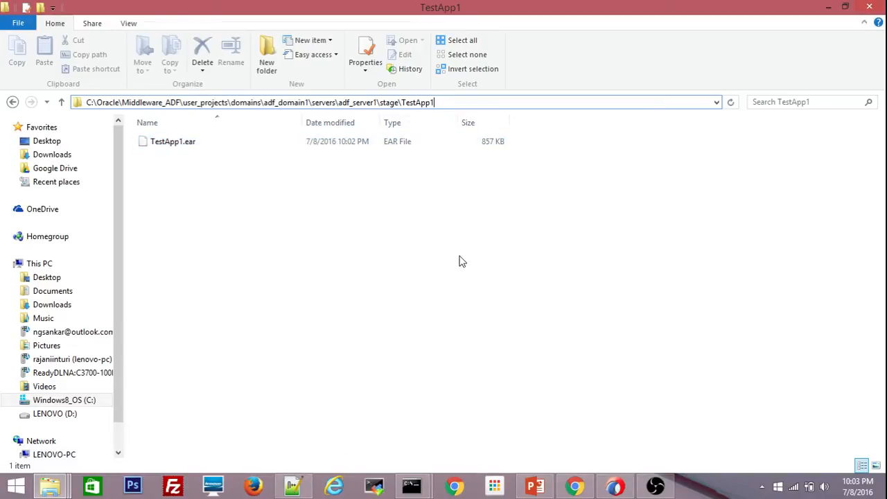
- Return to the WebLogic console, find TestApp1 in the domain's deployments list, and open its settings
{"action": "key", "text": "alt+Tab"}
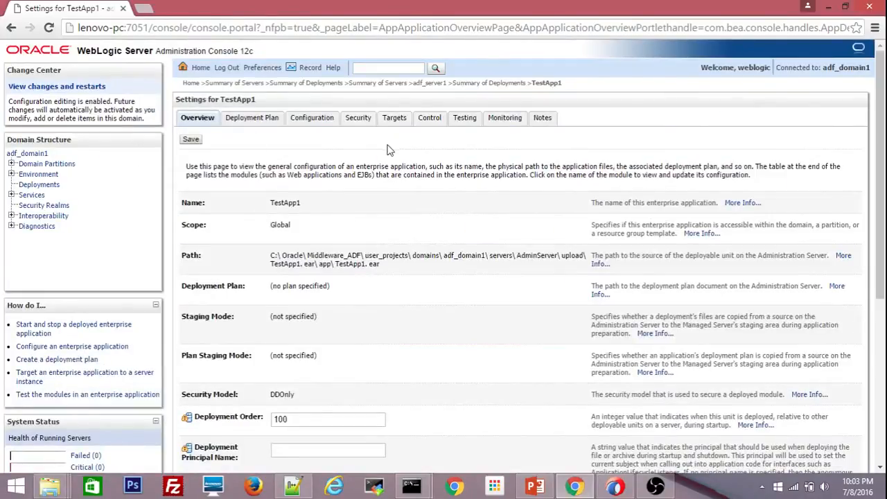
{"action": "left_click", "coordinate": [29, 185]}
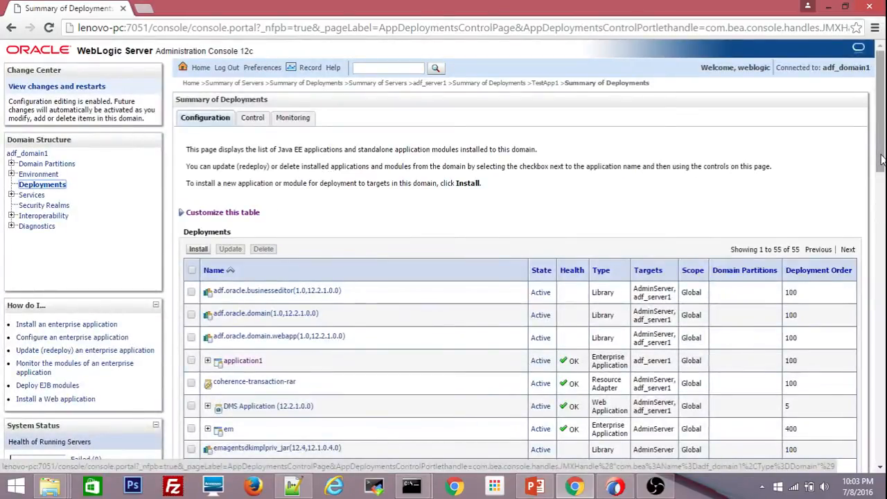
{"action": "left_click_drag", "start_coordinate": [882, 161], "coordinate": [840, 447]}
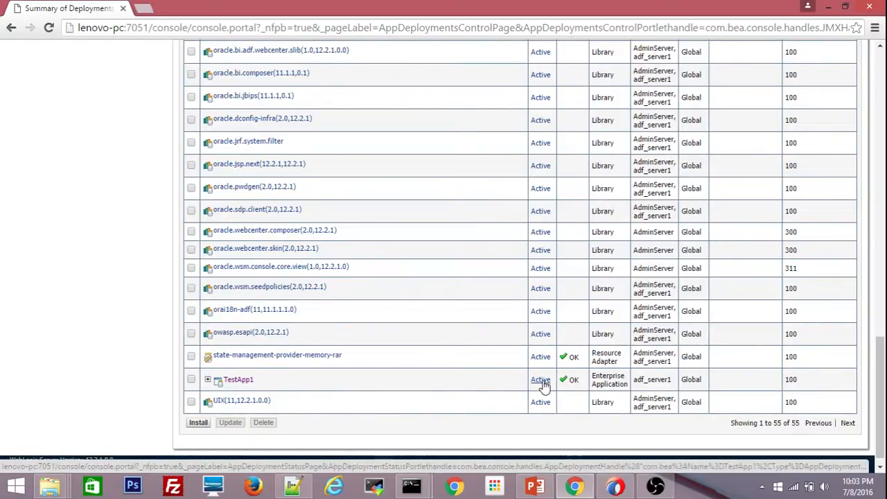
{"action": "left_click", "coordinate": [237, 381]}
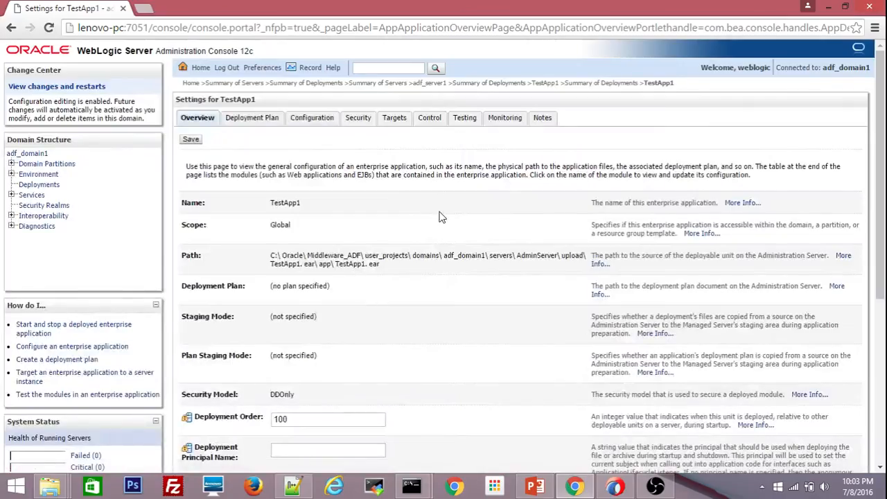
- Examine TestApp1's health information on adf_server1 and view its deployment tests
{"action": "left_click", "coordinate": [493, 125]}
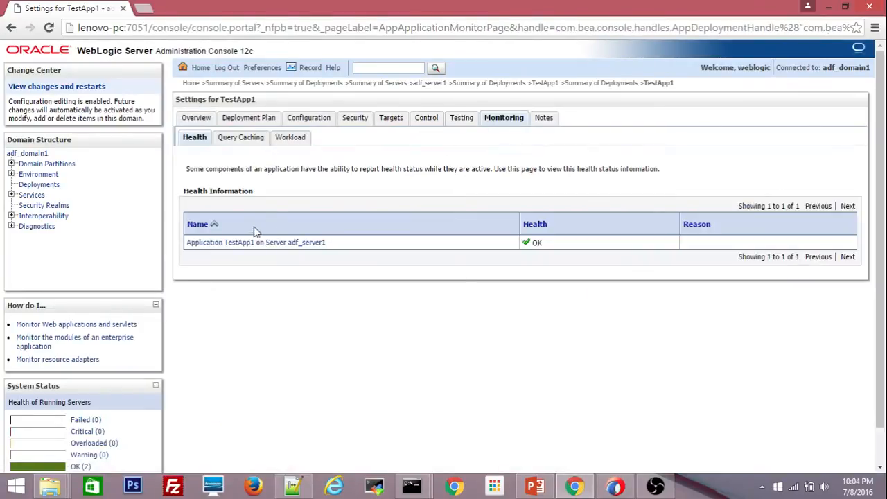
{"action": "left_click", "coordinate": [240, 246]}
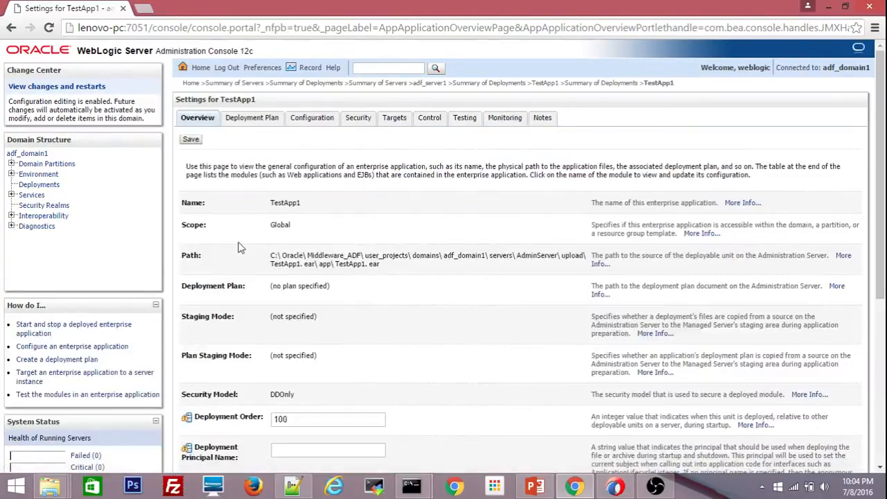
{"action": "left_click", "coordinate": [467, 121]}
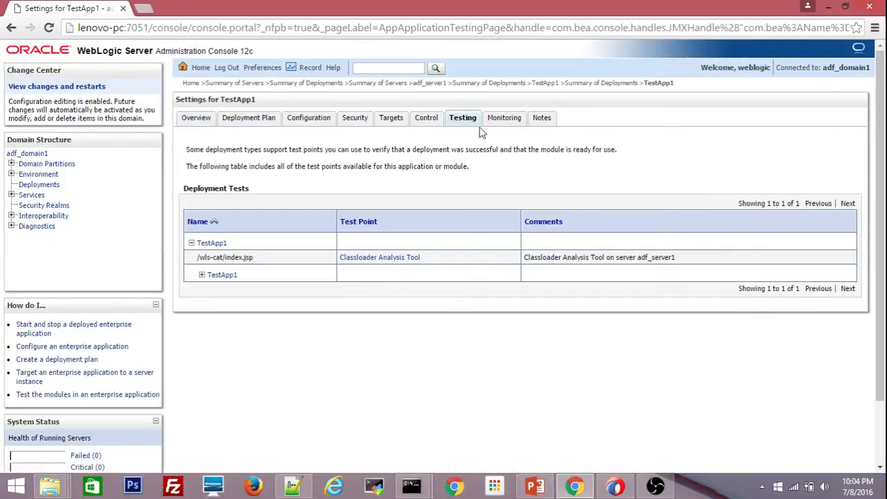
- From TestApp1's deployment tests, open its default URL, extend the address to TestApp1/faces/sample1.jspx, and try the sample test button
{"action": "left_click", "coordinate": [203, 275]}
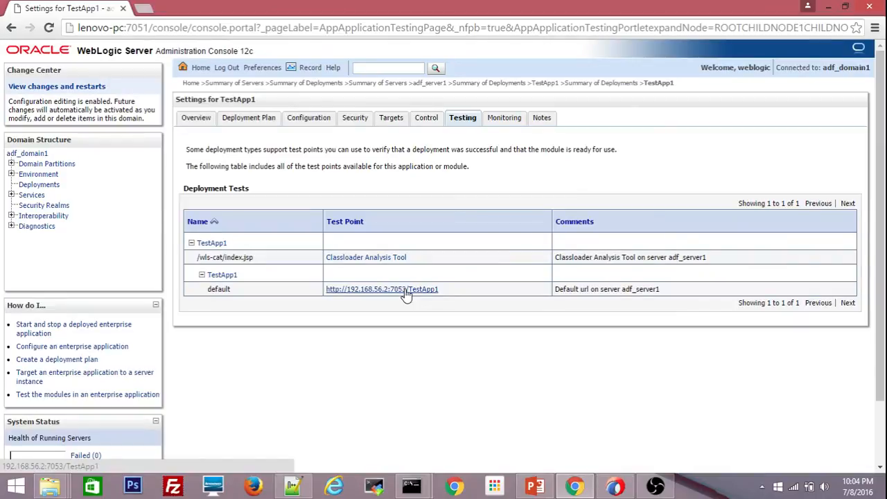
{"action": "left_click", "coordinate": [406, 292]}
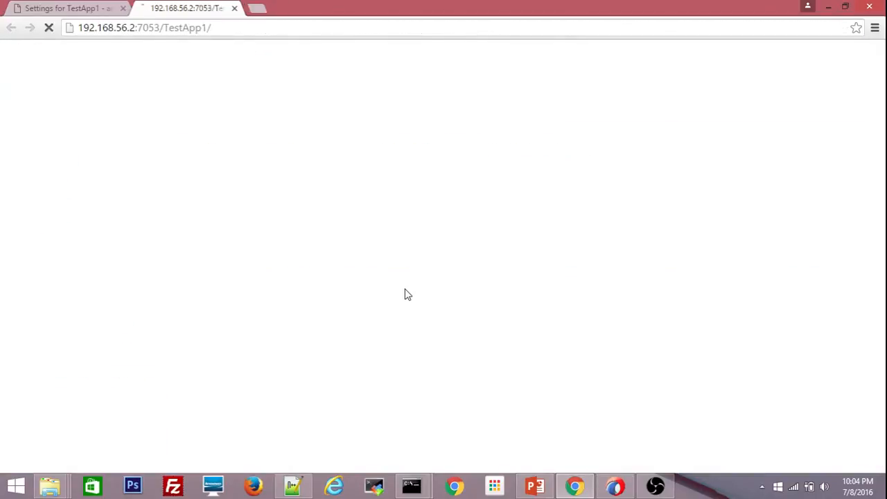
{"action": "left_click", "coordinate": [257, 27]}
{"action": "left_click", "coordinate": [257, 27]}
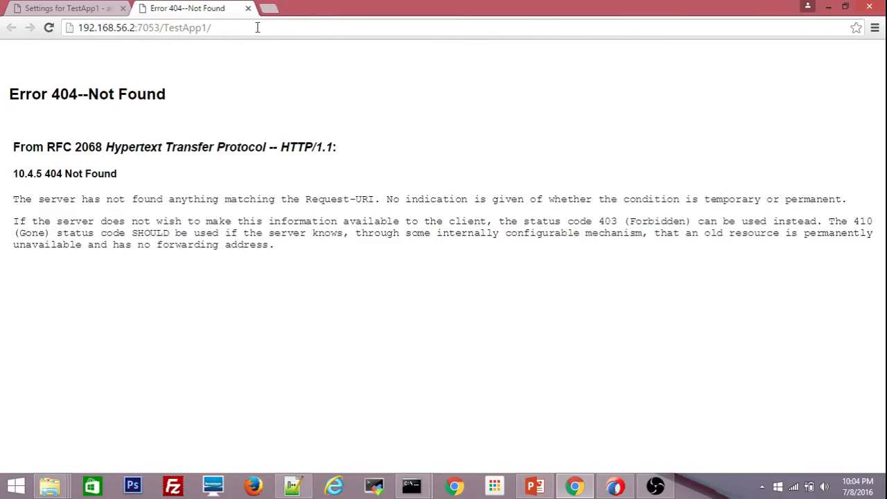
{"action": "type", "text": "fac"}
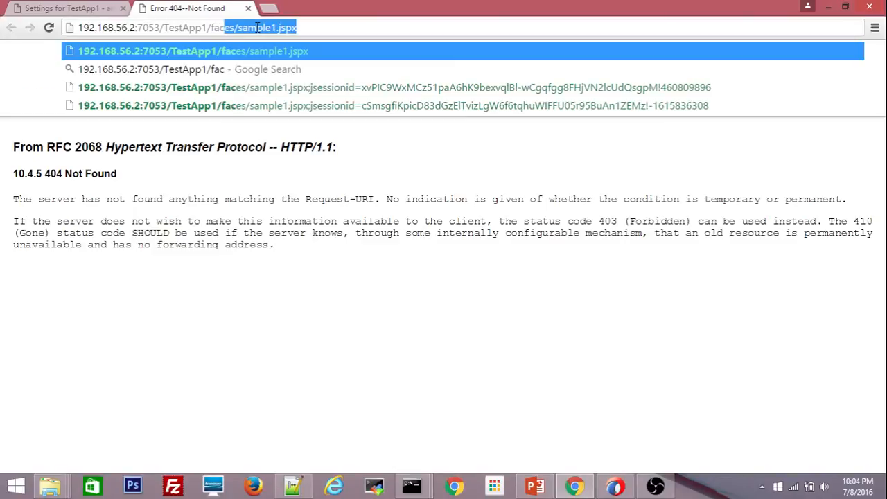
{"action": "key", "text": "Right"}
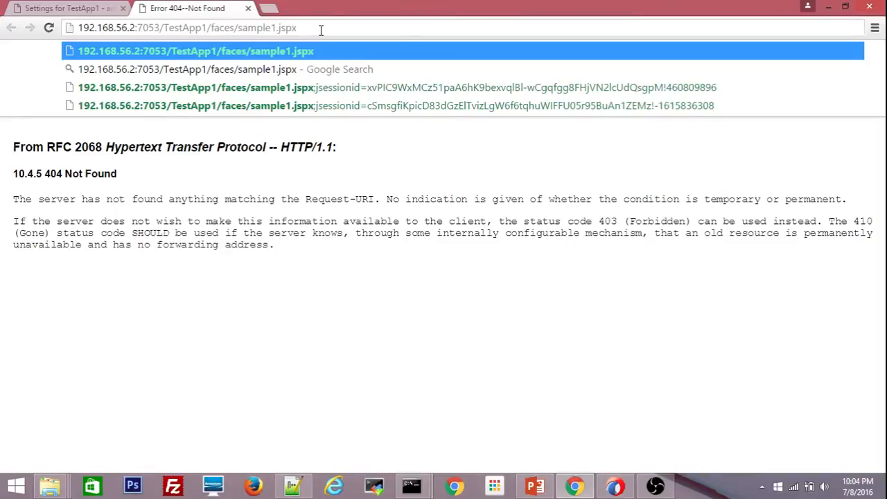
{"action": "key", "text": "Return"}
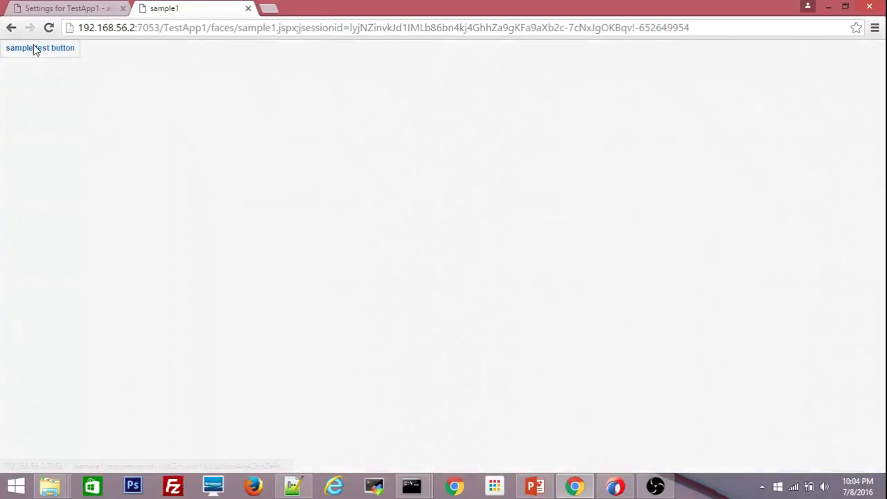
{"action": "left_click", "coordinate": [37, 54]}
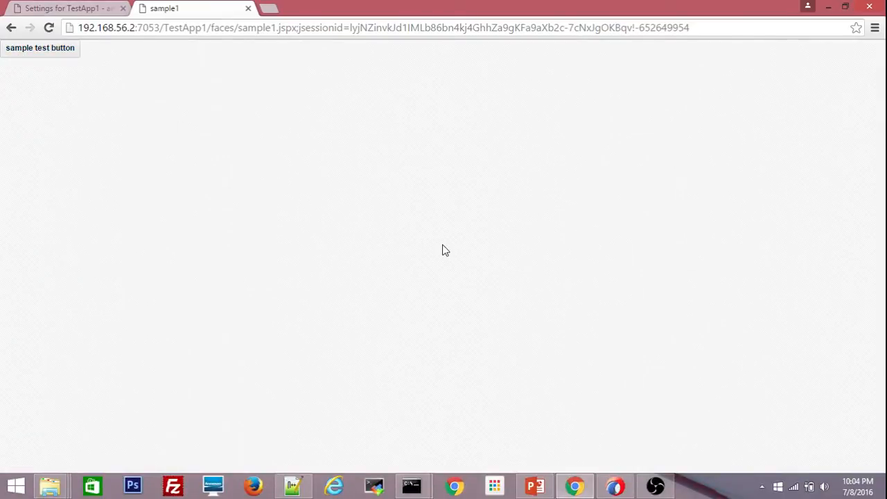
- Return to the WebLogic console and review the applications and modules deployed to adf_server1
{"action": "left_click", "coordinate": [61, 8]}
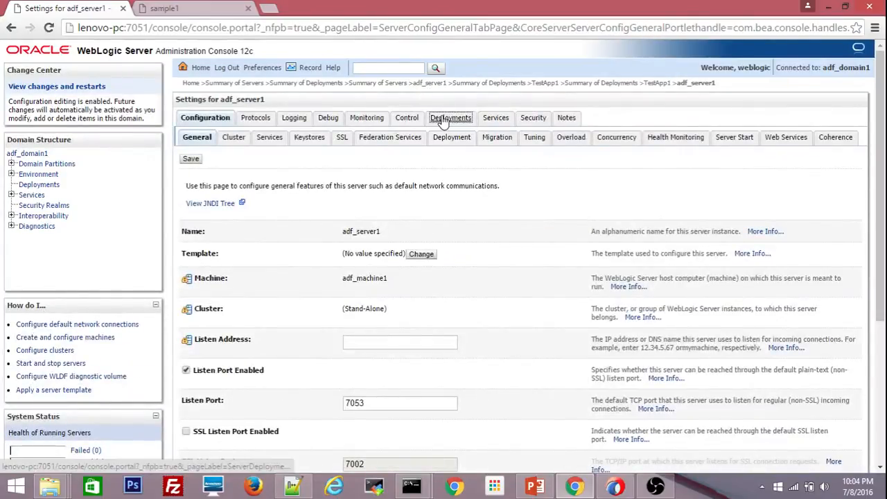
{"action": "left_click", "coordinate": [444, 119]}
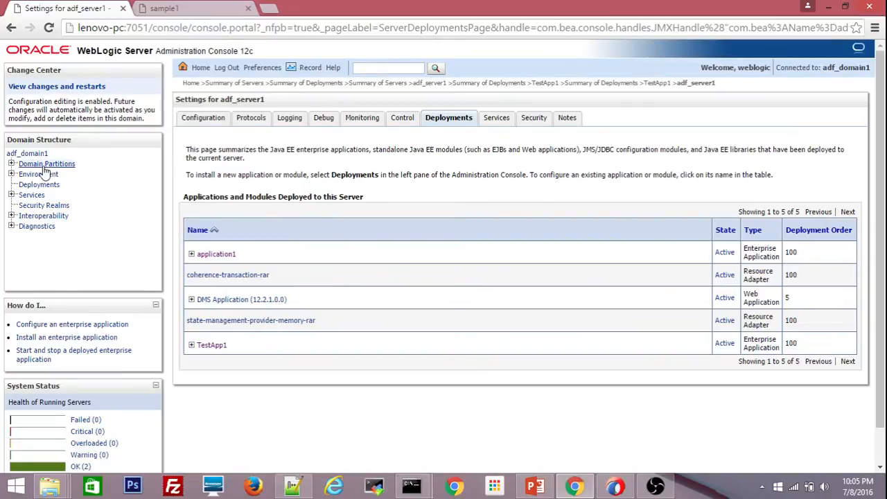
- Select TestApp1 in the domain's deployment controls and view its start options without starting it
{"action": "left_click", "coordinate": [21, 185]}
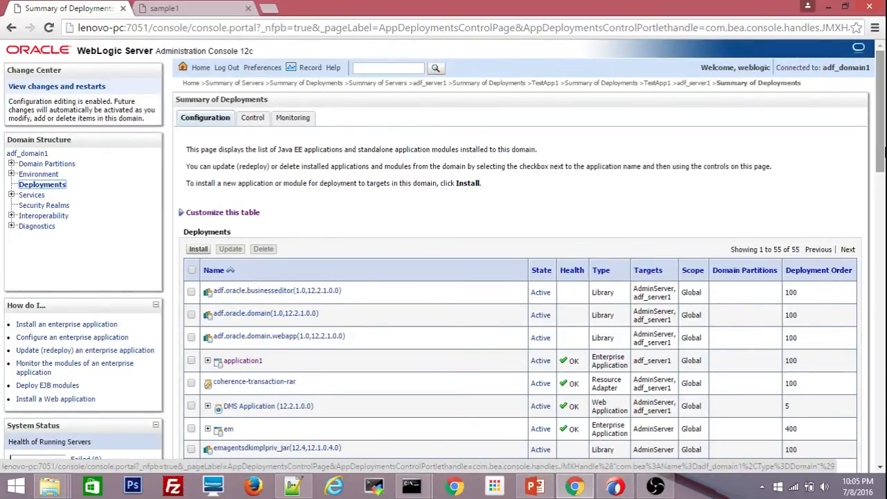
{"action": "left_click", "coordinate": [253, 121]}
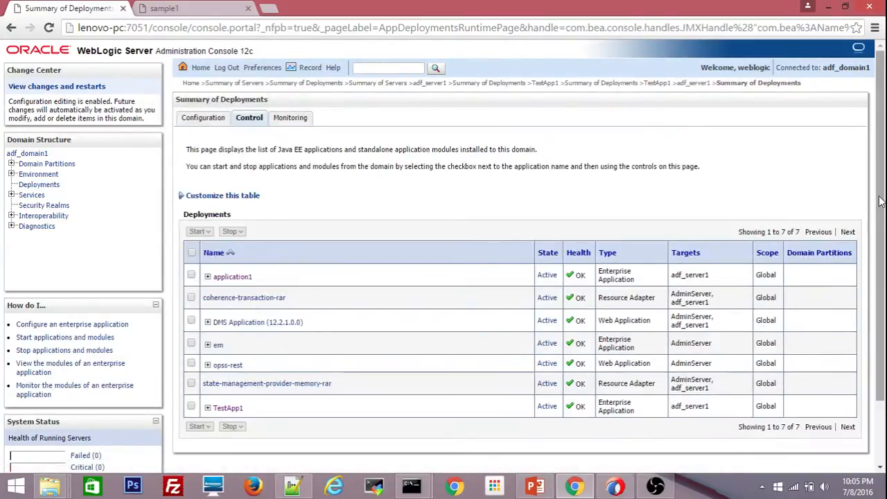
{"action": "scroll", "coordinate": [883, 203], "scroll_direction": "down", "scroll_amount": 1}
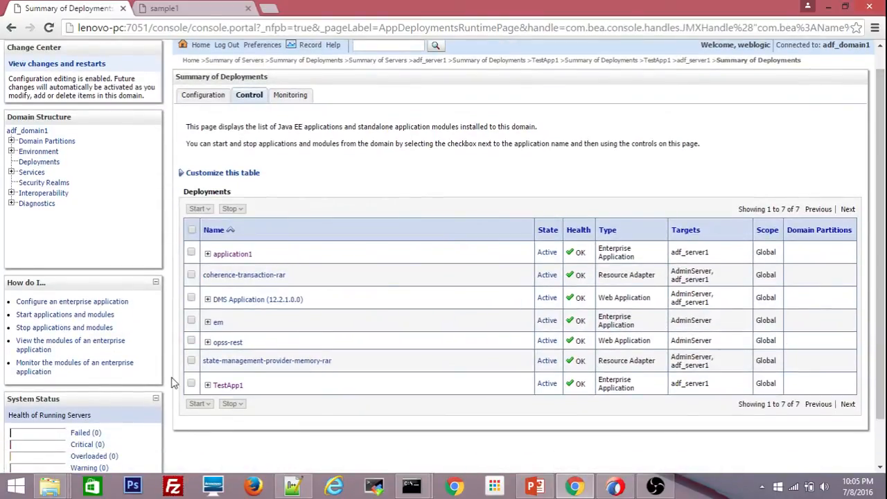
{"action": "left_click", "coordinate": [191, 384]}
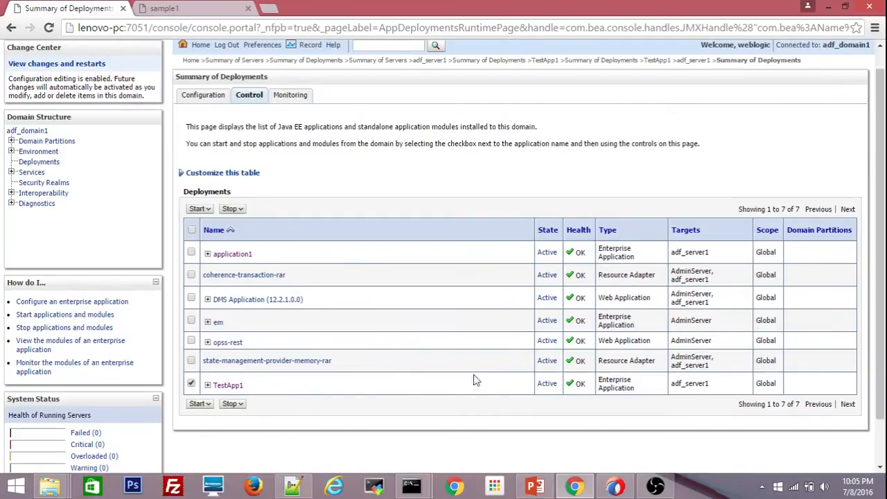
{"action": "left_click", "coordinate": [206, 211]}
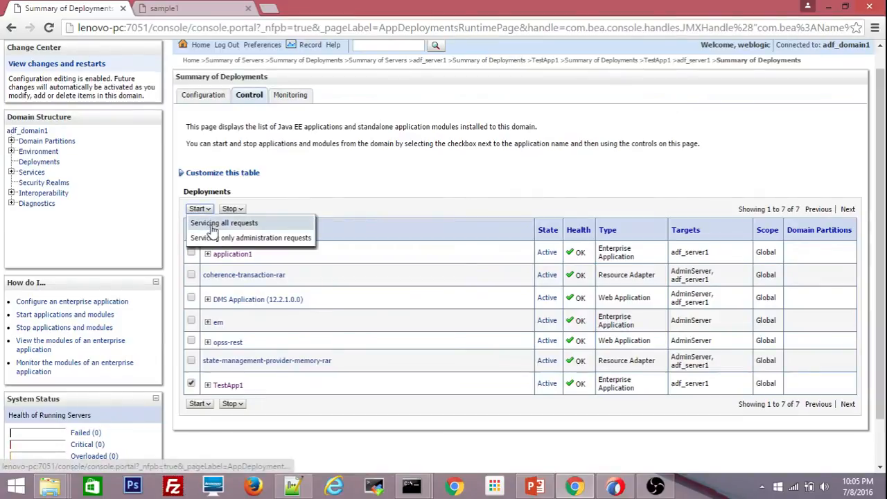
{"action": "left_click", "coordinate": [369, 210]}
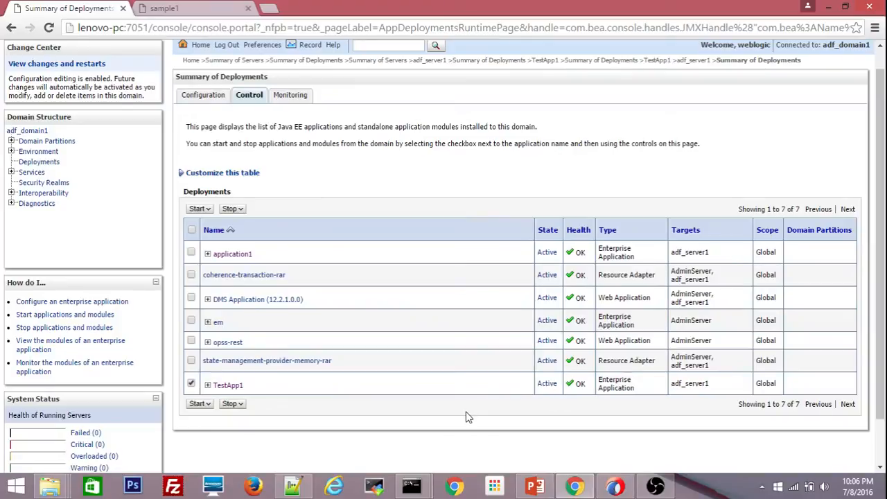
- Reload TestApp1's sample1 page, check the full path of its staged folder in File Explorer, and return to the browser
{"action": "left_click", "coordinate": [182, 8]}
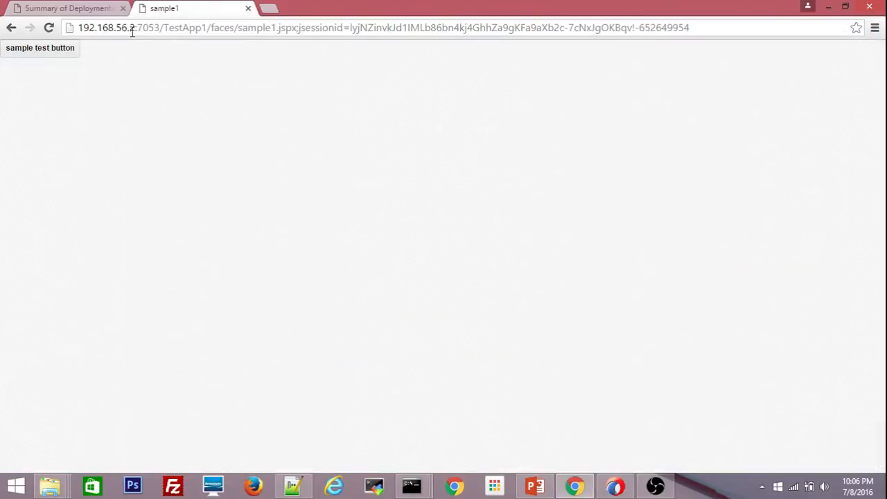
{"action": "left_click", "coordinate": [48, 28]}
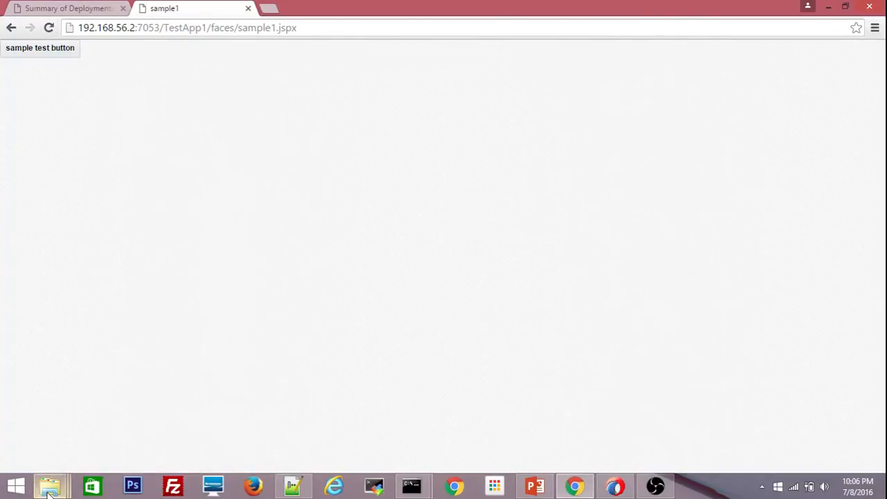
{"action": "left_click", "coordinate": [48, 489]}
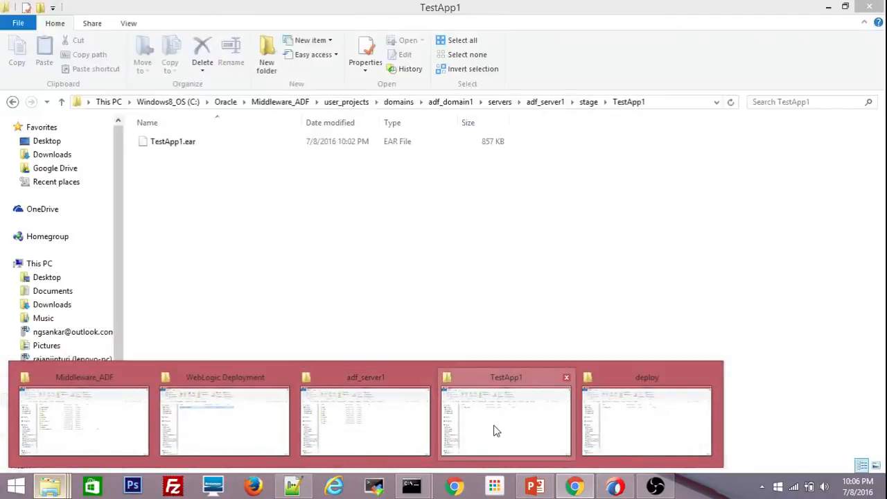
{"action": "left_click", "coordinate": [495, 431]}
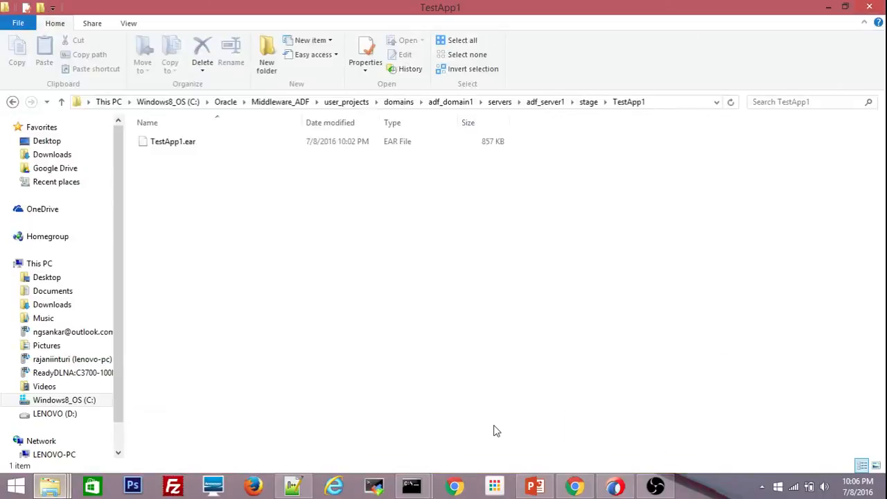
{"action": "left_click", "coordinate": [679, 102]}
{"action": "key", "text": "Escape"}
{"action": "key", "text": "alt+Tab"}
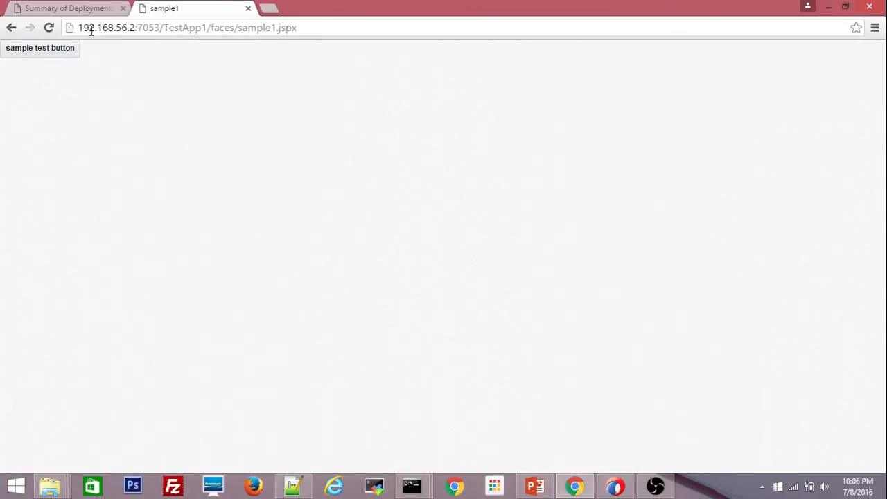
- Check the staged TestApp1.ear in File Explorer against TestApp1's entry in the console's deployment controls
{"action": "left_click", "coordinate": [62, 9]}
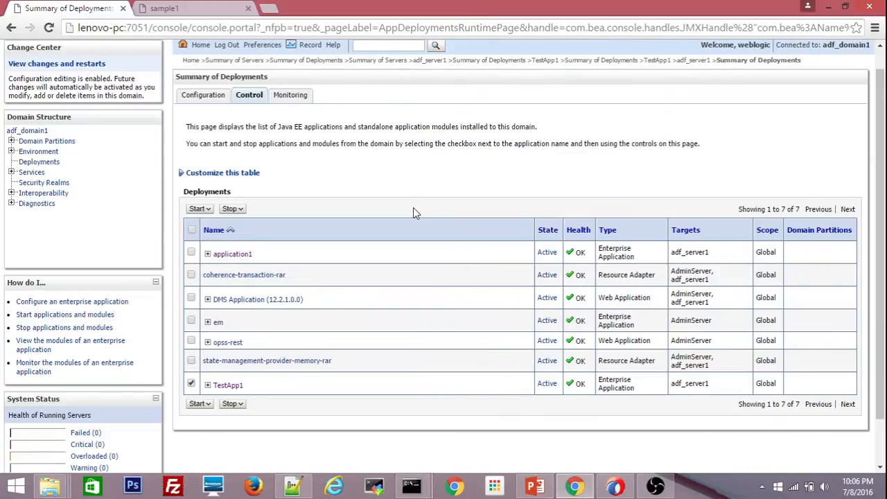
{"action": "key", "text": "alt+Tab"}
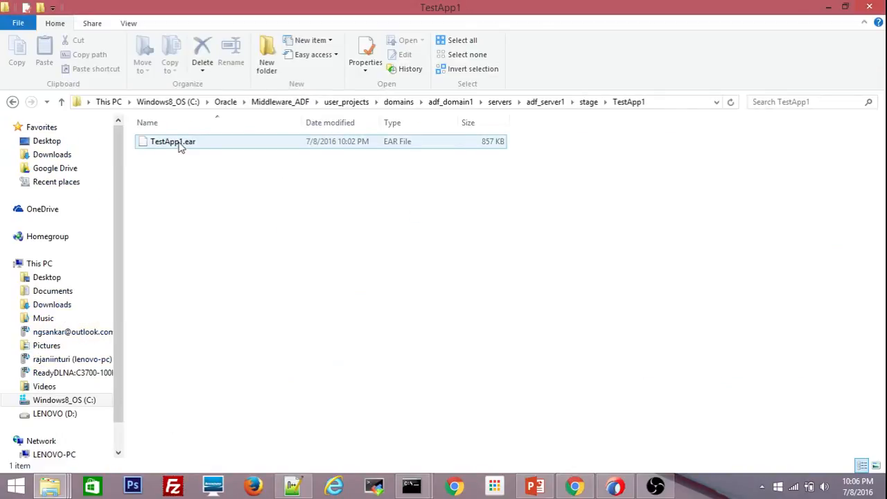
{"action": "key", "text": "alt+Tab"}
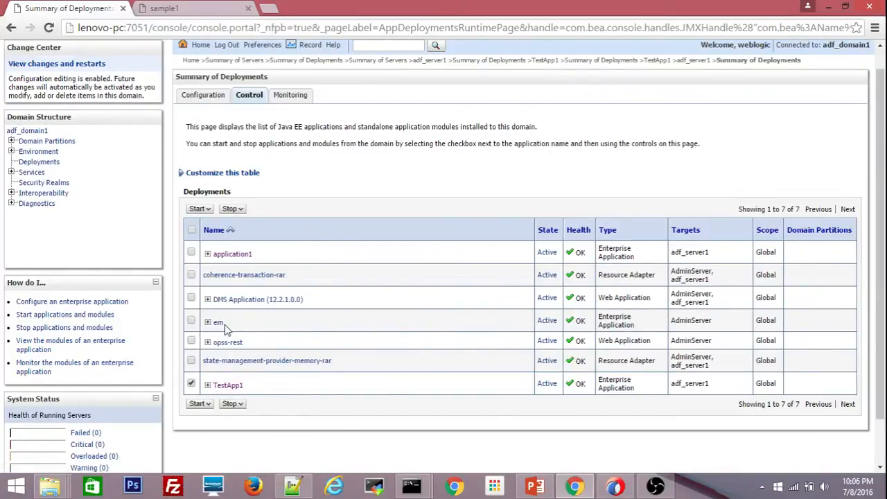
- Find and select TestApp1 in the domain's deployments configuration list to view the update and delete options available for it
{"action": "left_click", "coordinate": [49, 167]}
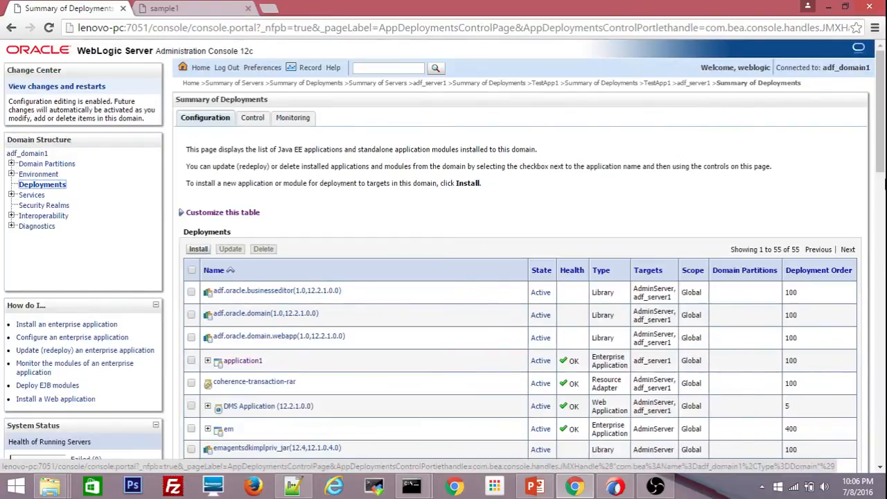
{"action": "scroll", "coordinate": [859, 329], "scroll_direction": "down", "scroll_amount": 10}
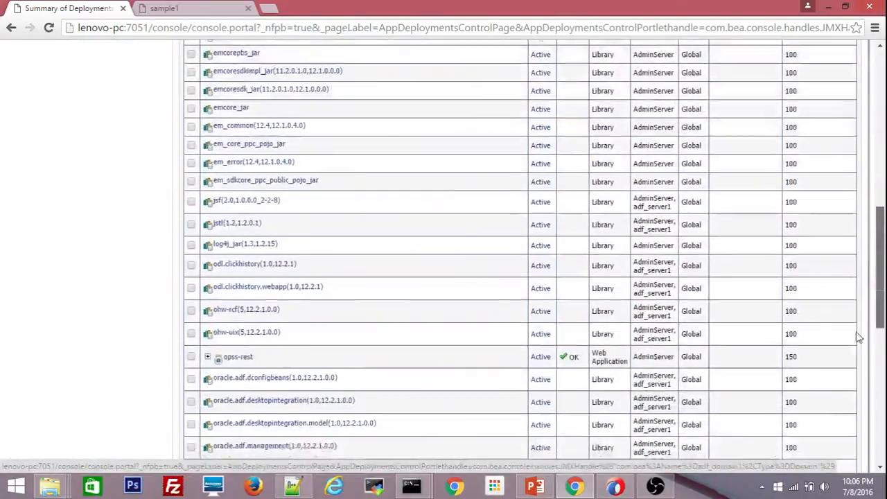
{"action": "scroll", "coordinate": [860, 328], "scroll_direction": "down", "scroll_amount": 10}
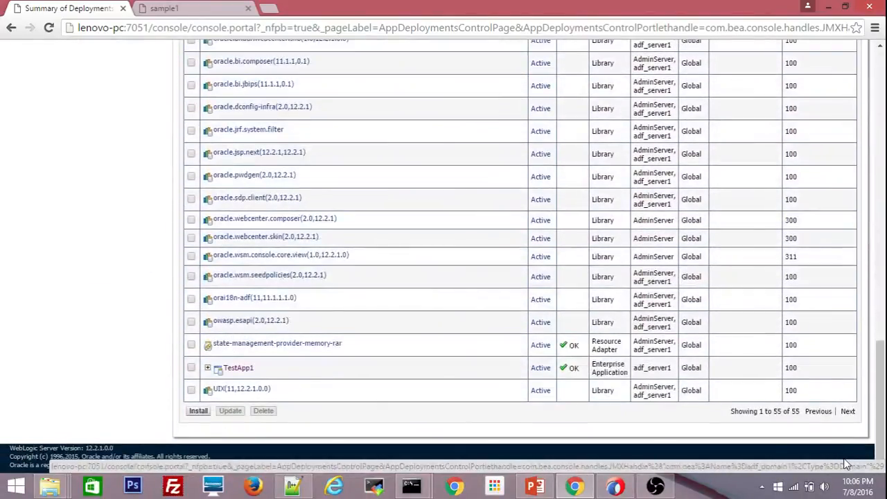
{"action": "left_click", "coordinate": [191, 368]}
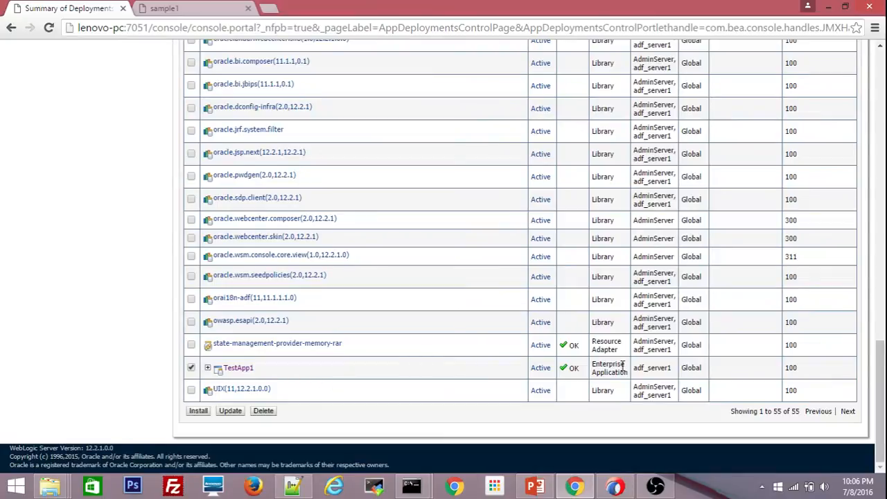
{"action": "left_click_drag", "start_coordinate": [881, 335], "coordinate": [857, 43]}
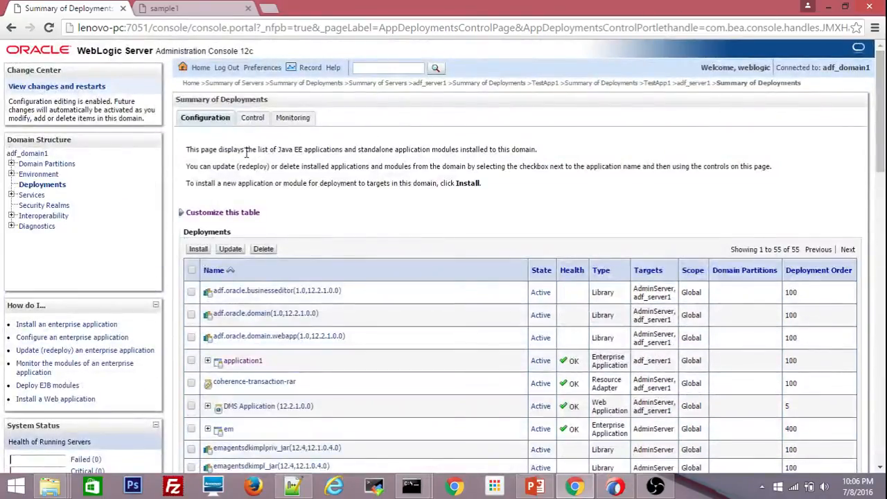
- Stop TestApp1 from the deployment controls with Force Stop Now and refresh the deployments list
{"action": "left_click", "coordinate": [251, 119]}
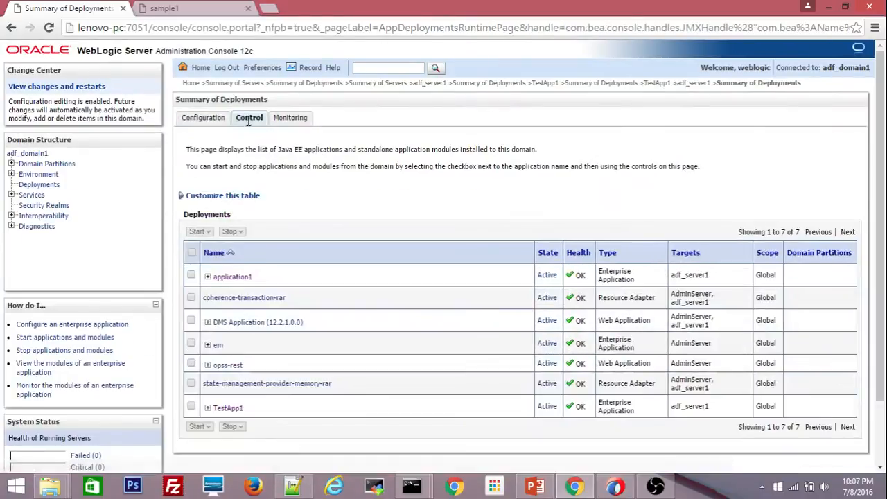
{"action": "left_click", "coordinate": [191, 408]}
{"action": "left_click", "coordinate": [233, 427]}
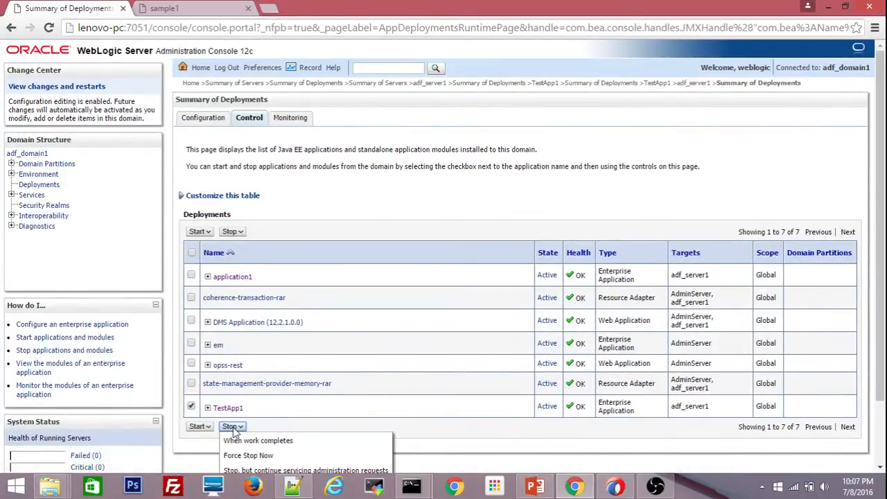
{"action": "left_click", "coordinate": [252, 457]}
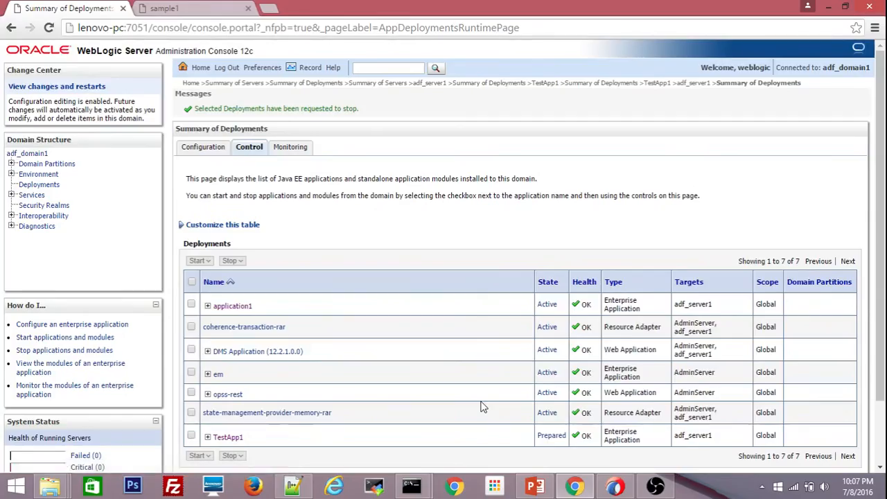
{"action": "left_click", "coordinate": [48, 28]}
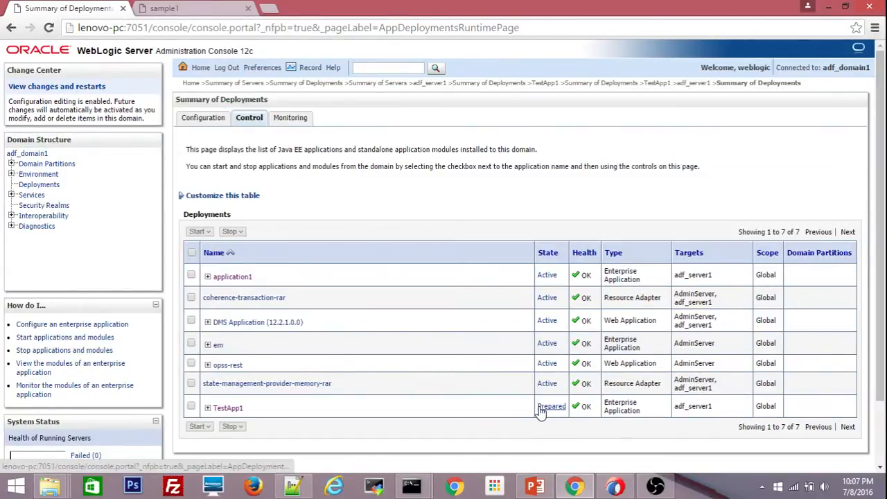
- Select TestApp1 in the deployment controls and view the start options available for it
{"action": "left_click", "coordinate": [192, 407]}
{"action": "left_click", "coordinate": [198, 426]}
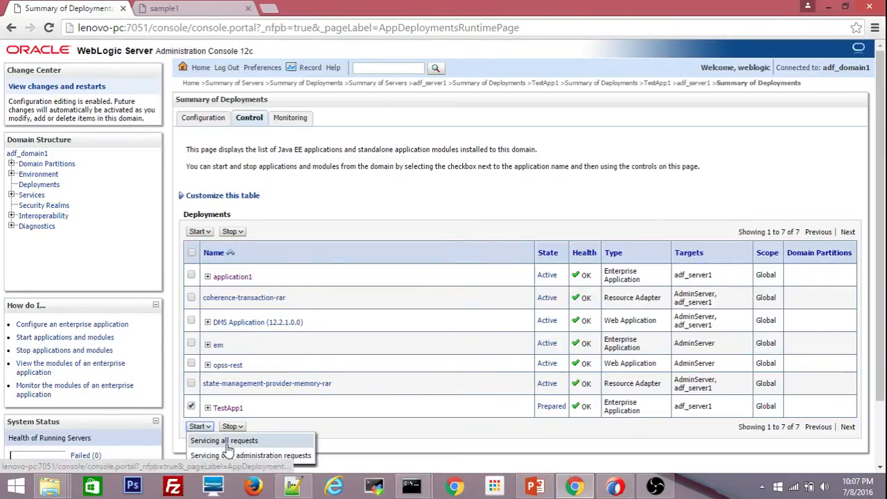
{"action": "left_click", "coordinate": [357, 443]}
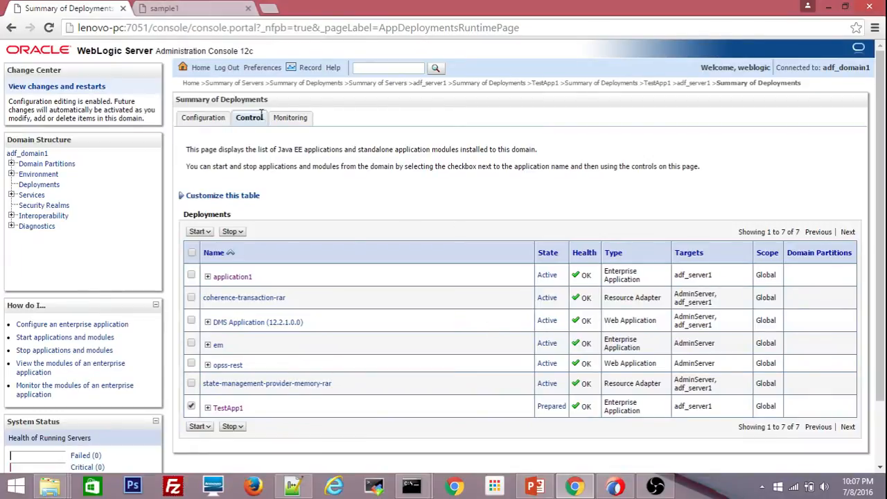
- Reload TestApp1's sample1 page to check how it responds while the application is stopped, and return to the console
{"action": "left_click", "coordinate": [192, 9]}
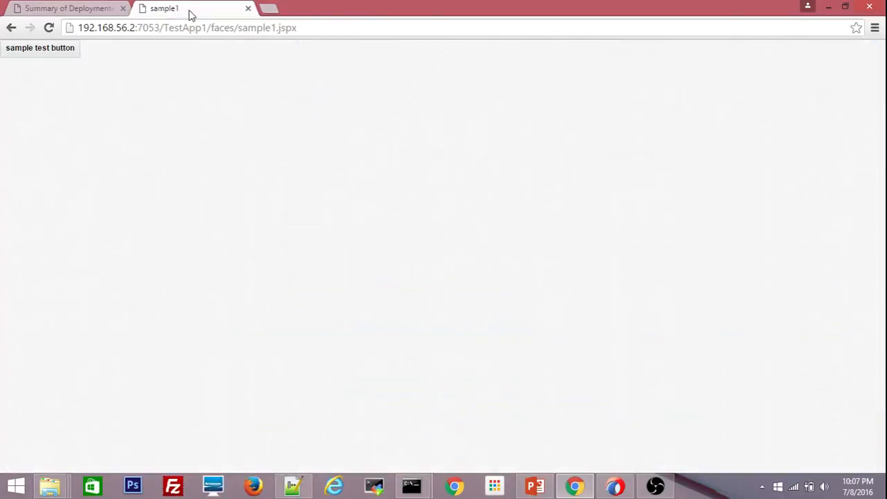
{"action": "left_click", "coordinate": [49, 28]}
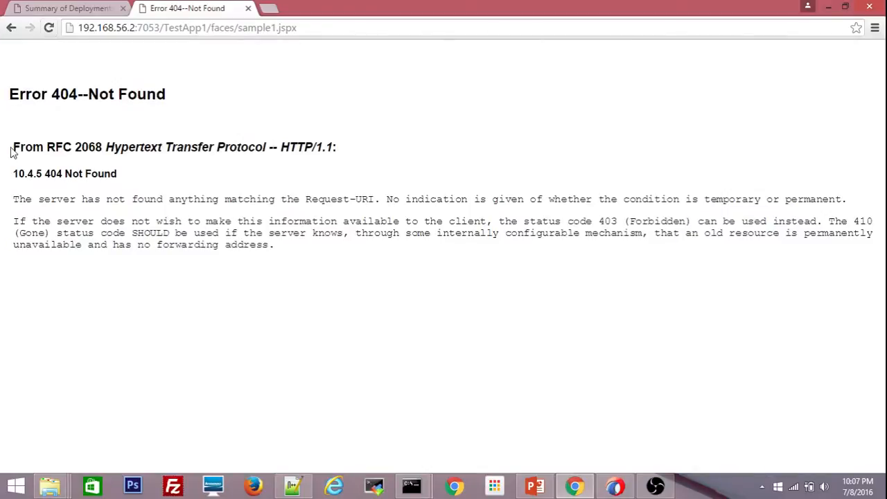
{"action": "left_click_drag", "start_coordinate": [27, 95], "coordinate": [168, 119]}
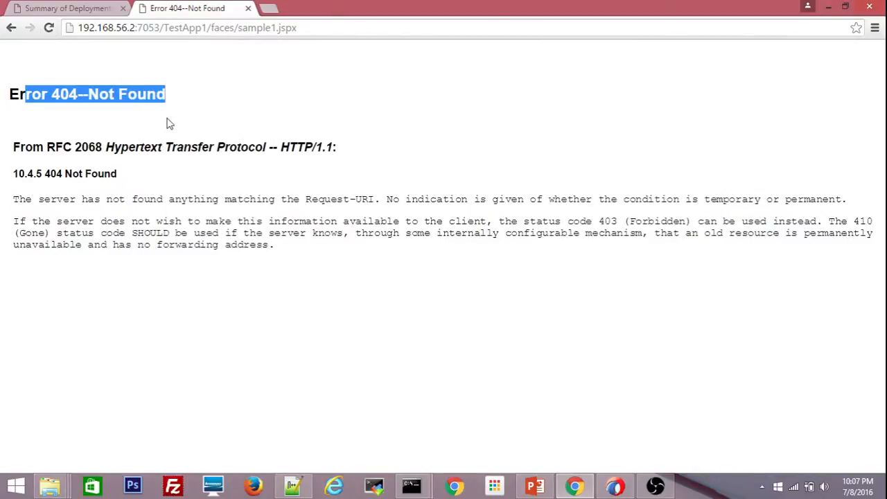
{"action": "left_click", "coordinate": [66, 8]}
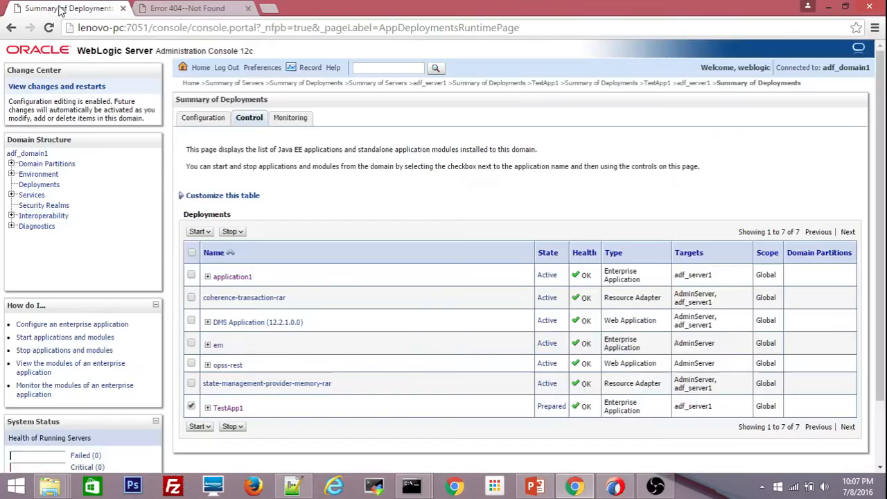
- Start the selected TestApp1 with the Servicing all requests option and refresh the deployments list
{"action": "left_click", "coordinate": [199, 426]}
{"action": "left_click", "coordinate": [207, 441]}
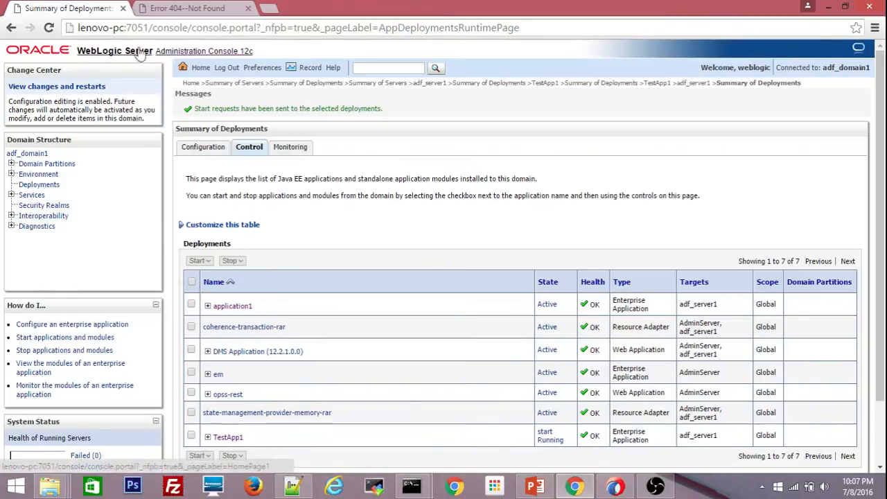
{"action": "left_click", "coordinate": [49, 29]}
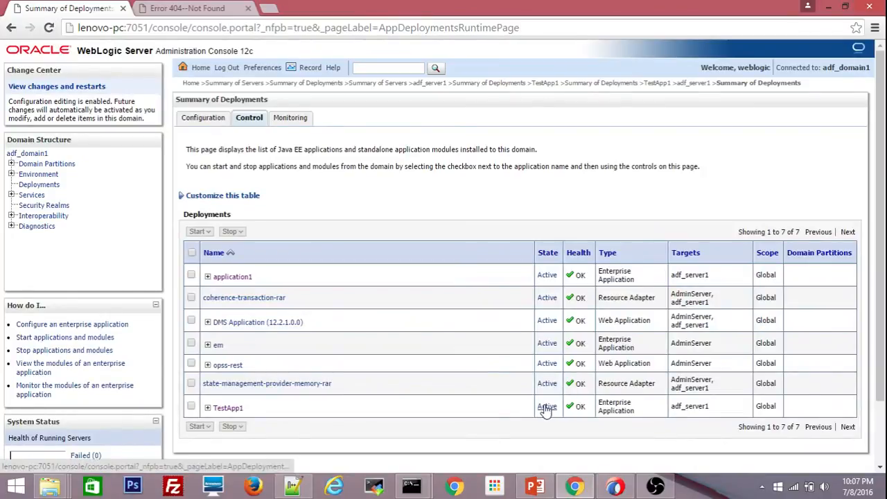
- Reload TestApp1's sample1 page to check it after the restart, and return to the console
{"action": "left_click", "coordinate": [155, 8]}
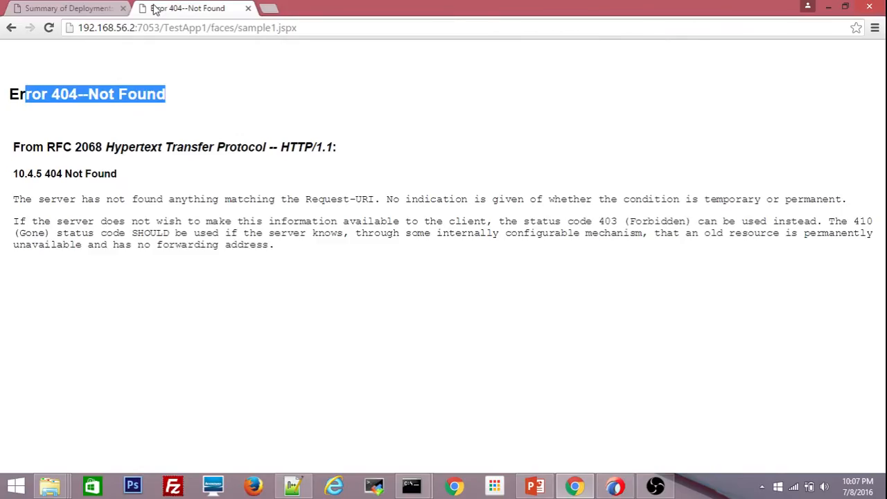
{"action": "left_click", "coordinate": [49, 29]}
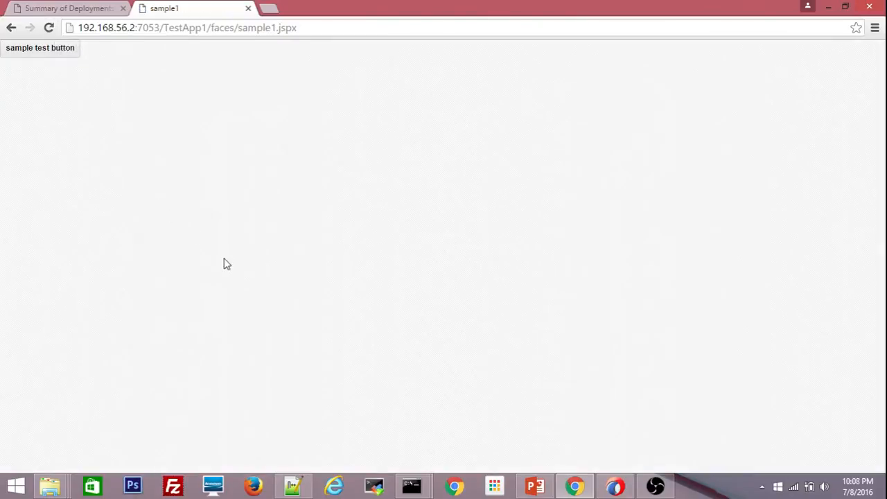
{"action": "left_click", "coordinate": [41, 7]}
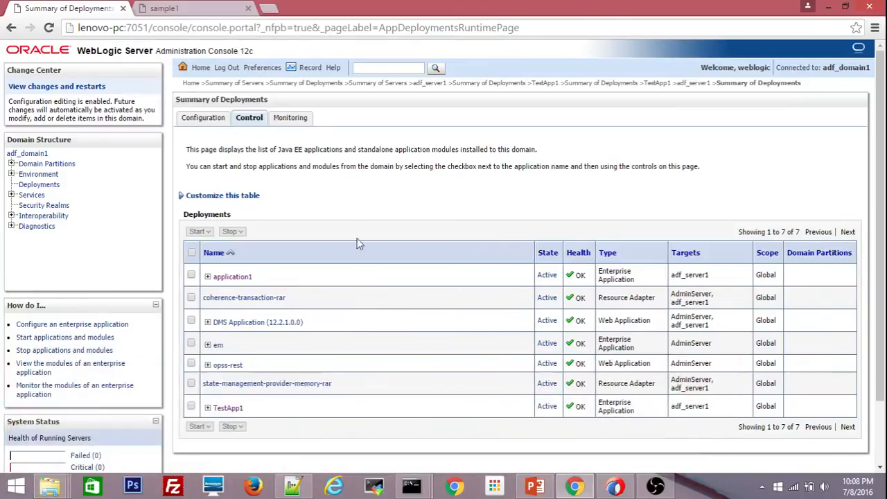
- Stop TestApp1 from the deployment controls with Force Stop Now
{"action": "left_click", "coordinate": [192, 407]}
{"action": "left_click", "coordinate": [241, 232]}
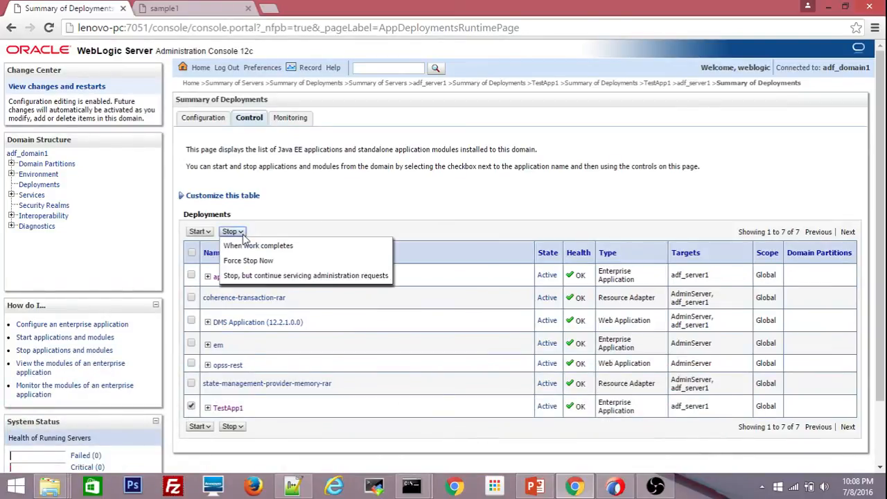
{"action": "left_click", "coordinate": [246, 260]}
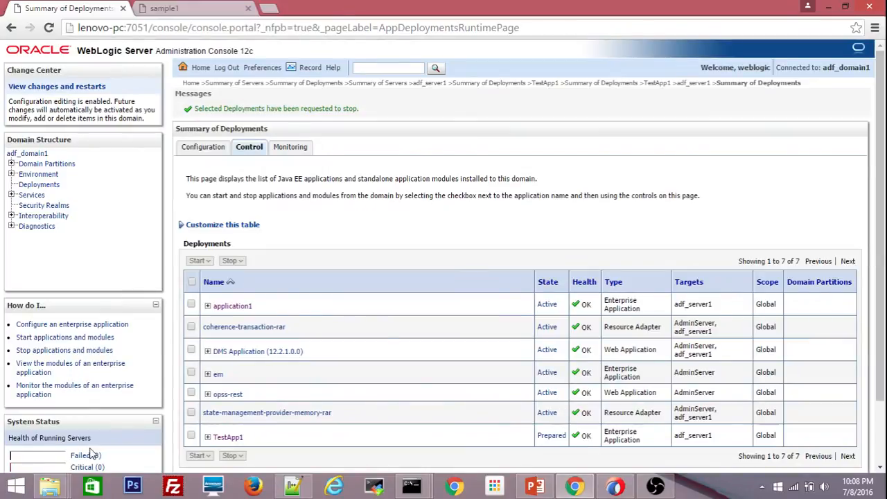
- Refresh adf_server1's staged TestApp1 folder in File Explorer to check for TestApp1.ear, and return to the browser
{"action": "mouse_move", "coordinate": [61, 489]}
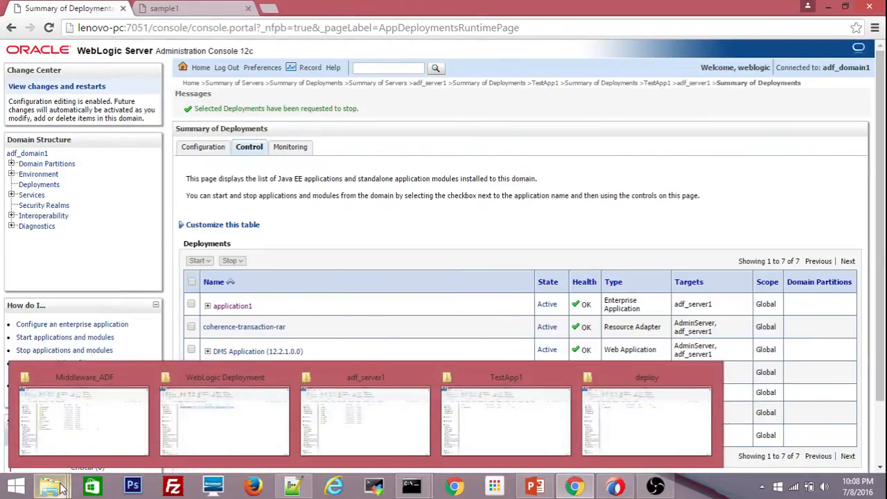
{"action": "left_click", "coordinate": [481, 436]}
{"action": "left_click", "coordinate": [731, 103]}
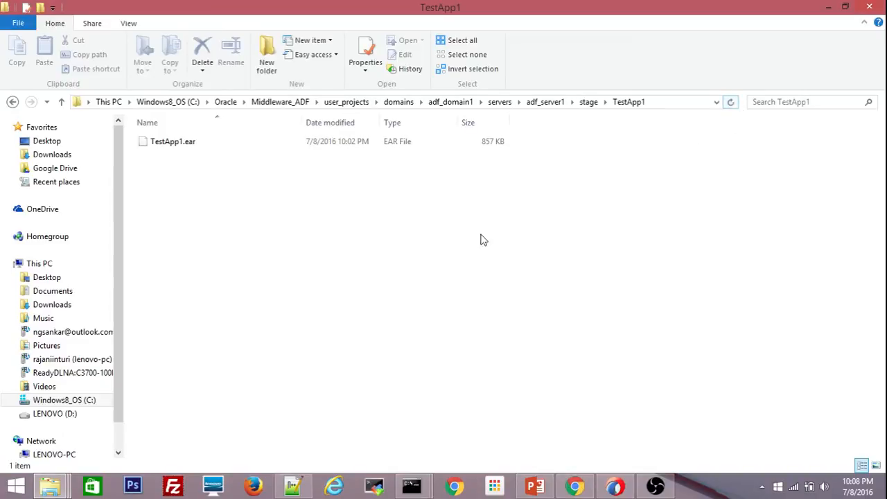
{"action": "key", "text": "alt+Tab"}
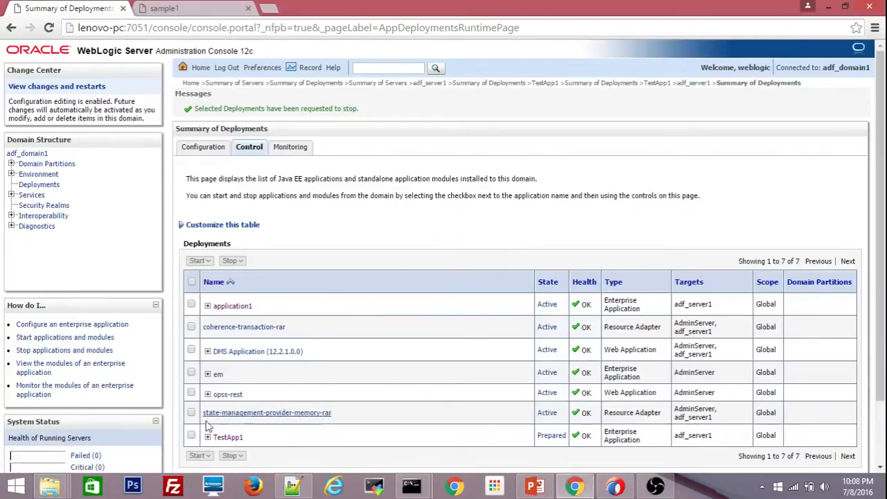
- Find and select TestApp1 in the domain's deployments configuration list
{"action": "left_click", "coordinate": [192, 436]}
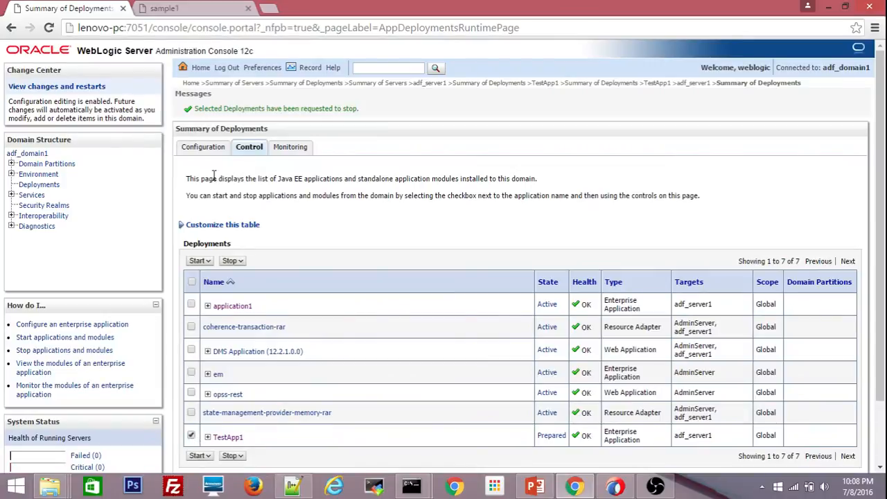
{"action": "left_click", "coordinate": [205, 147]}
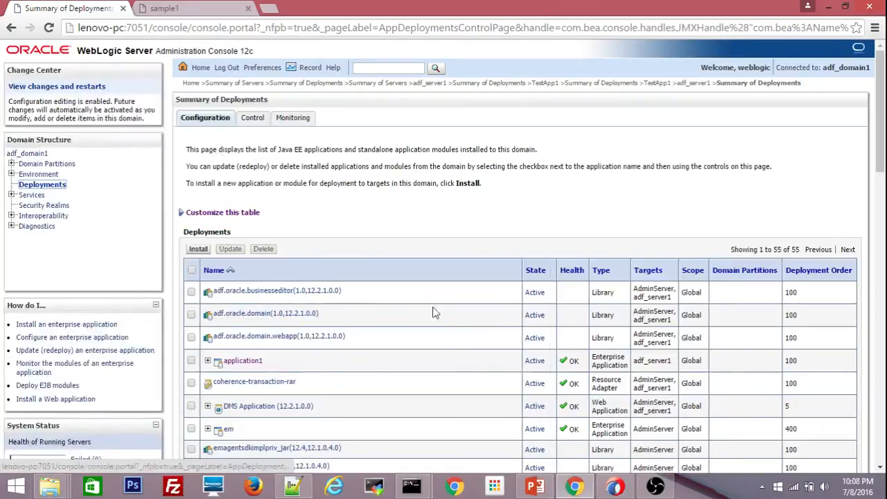
{"action": "left_click_drag", "start_coordinate": [881, 161], "coordinate": [857, 434]}
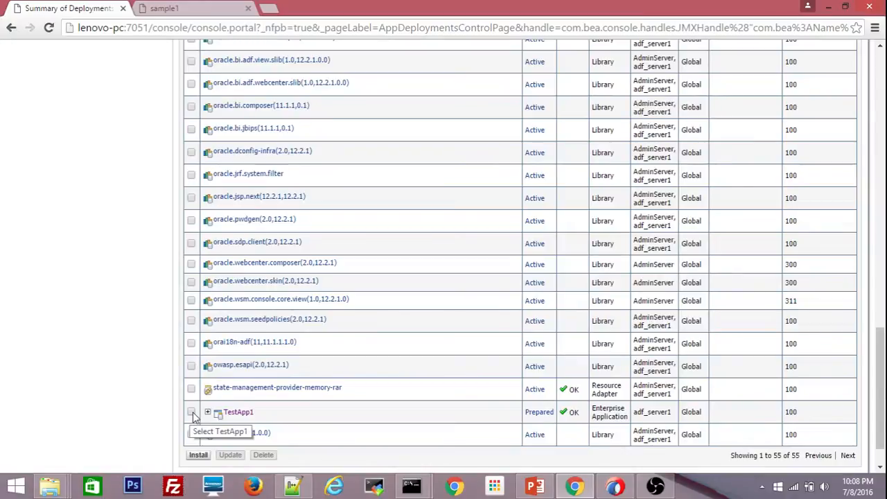
{"action": "left_click", "coordinate": [191, 413]}
- Reload the sample1 page to check access to the stopped TestApp1, and return to the deployments configuration list
{"action": "left_click", "coordinate": [173, 9]}
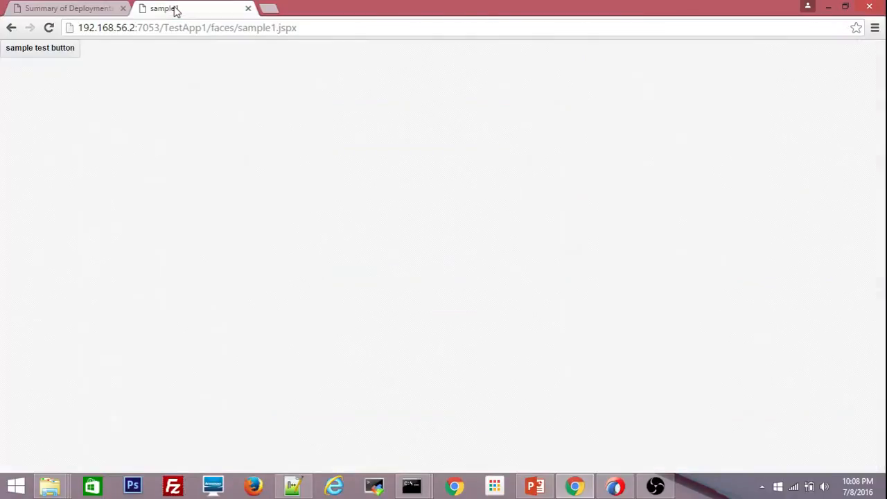
{"action": "left_click", "coordinate": [48, 28]}
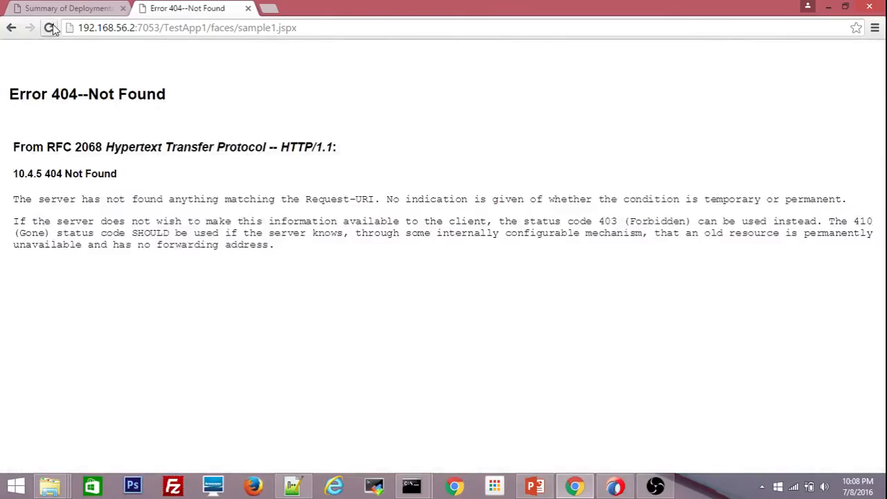
{"action": "left_click", "coordinate": [69, 9]}
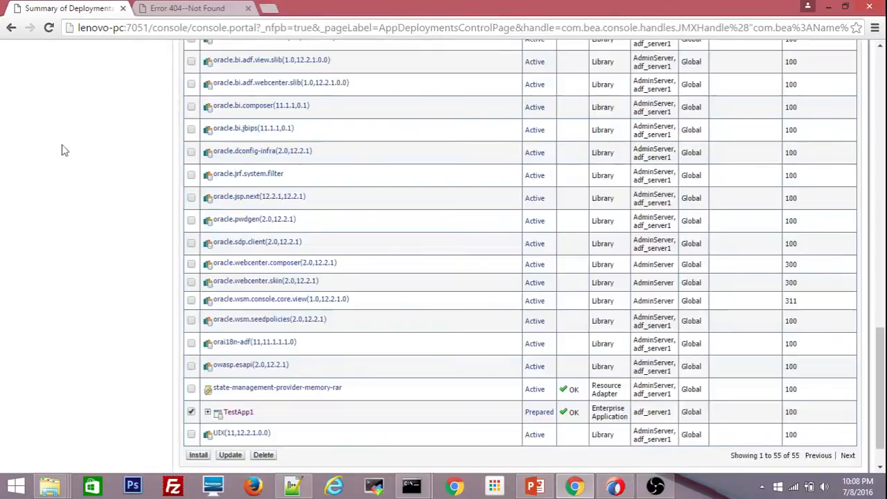
- Delete the selected TestApp1 deployment, then refresh the deployments list and look through it for TestApp1
{"action": "left_click", "coordinate": [259, 455]}
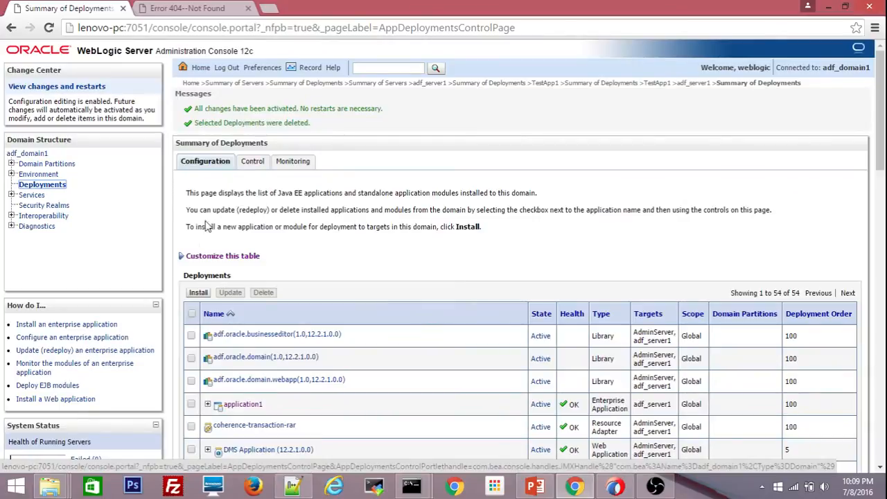
{"action": "left_click", "coordinate": [48, 27]}
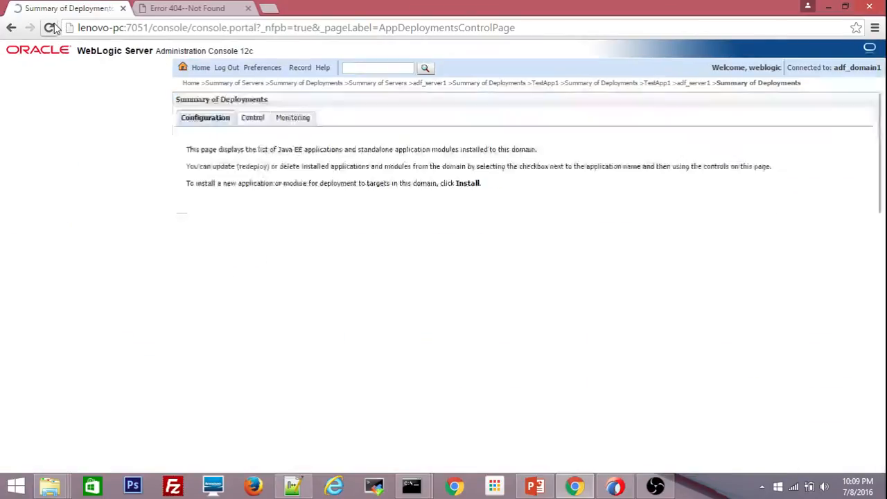
{"action": "left_click_drag", "start_coordinate": [879, 139], "coordinate": [877, 471]}
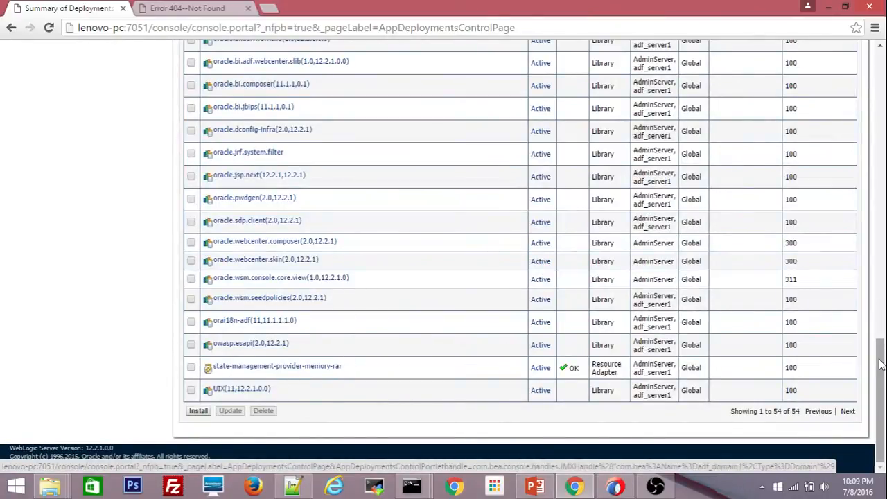
{"action": "left_click_drag", "start_coordinate": [880, 409], "coordinate": [881, 59]}
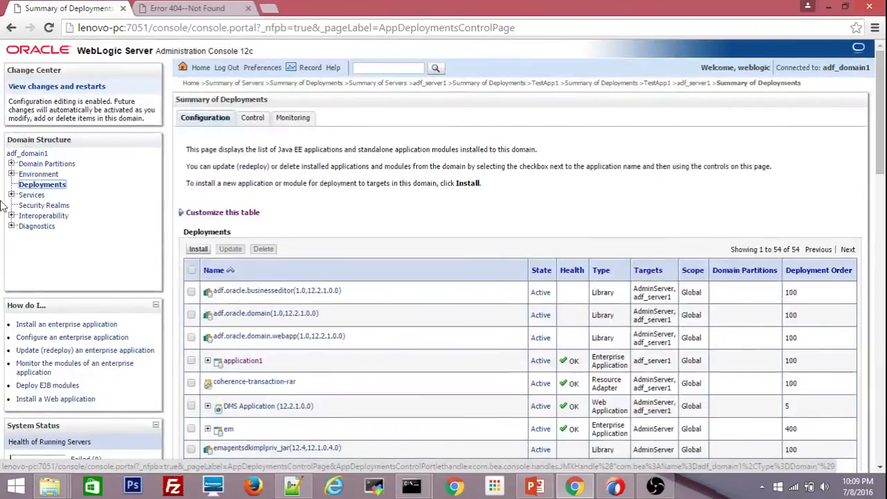
- Open adf_server1 from the domain's servers and view the applications and modules deployed to it
{"action": "left_click", "coordinate": [11, 174]}
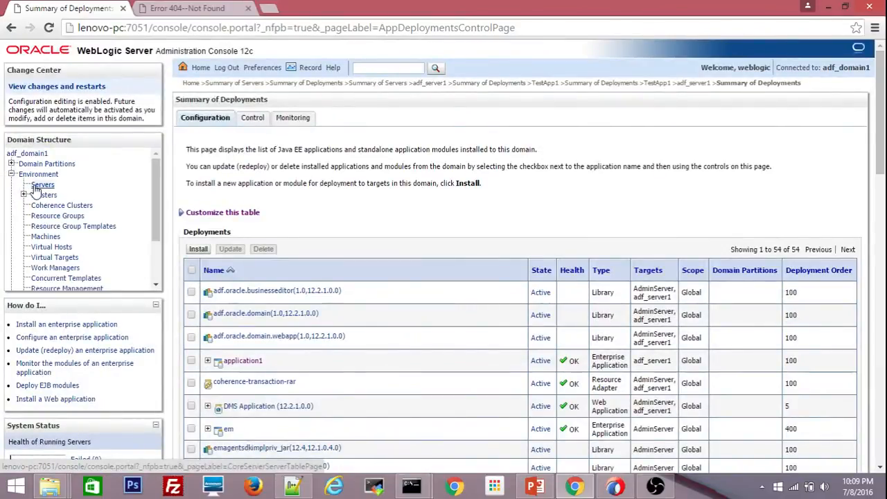
{"action": "left_click", "coordinate": [40, 186]}
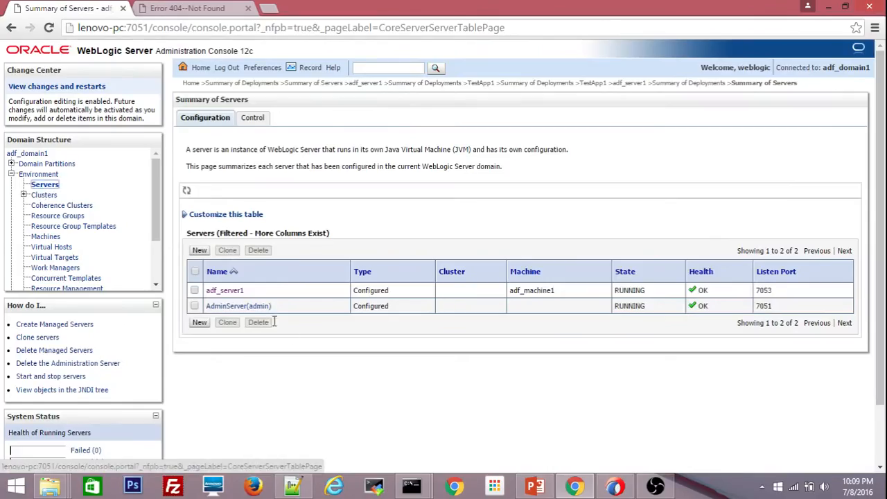
{"action": "left_click", "coordinate": [229, 291]}
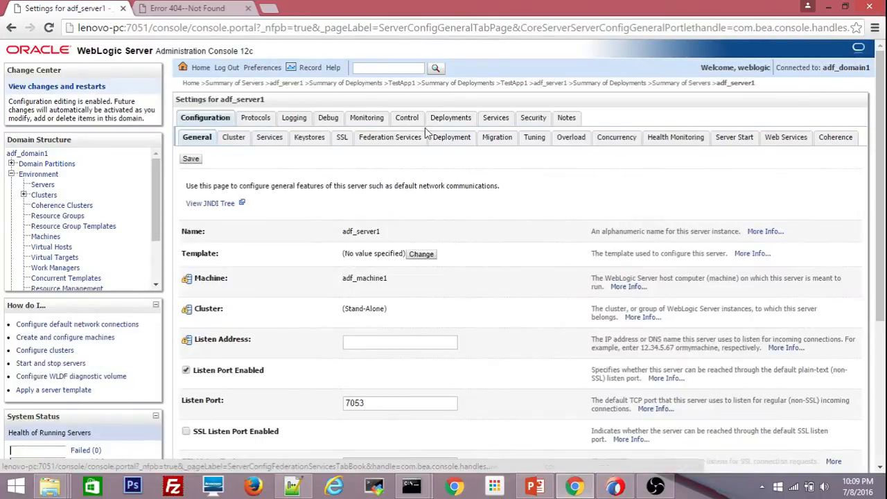
{"action": "left_click", "coordinate": [459, 121]}
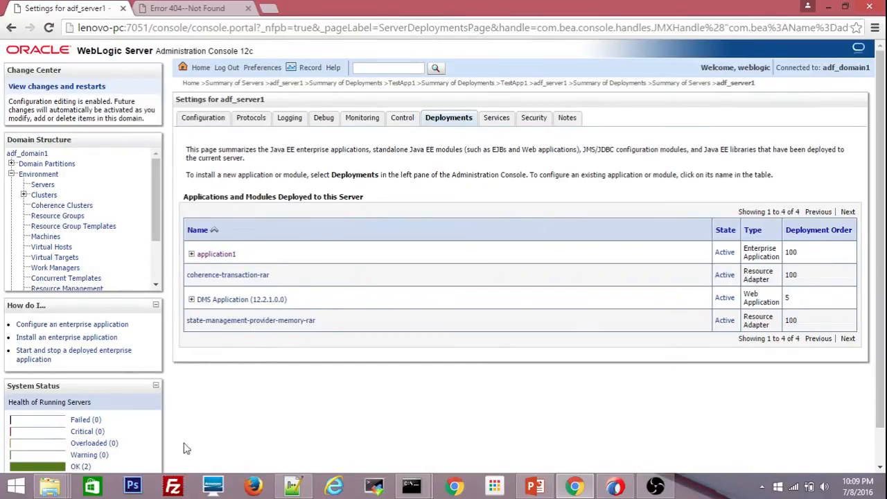
- Check the contents and full path of adf_server1's stage folder in File Explorer, and return to the browser
{"action": "mouse_move", "coordinate": [50, 487]}
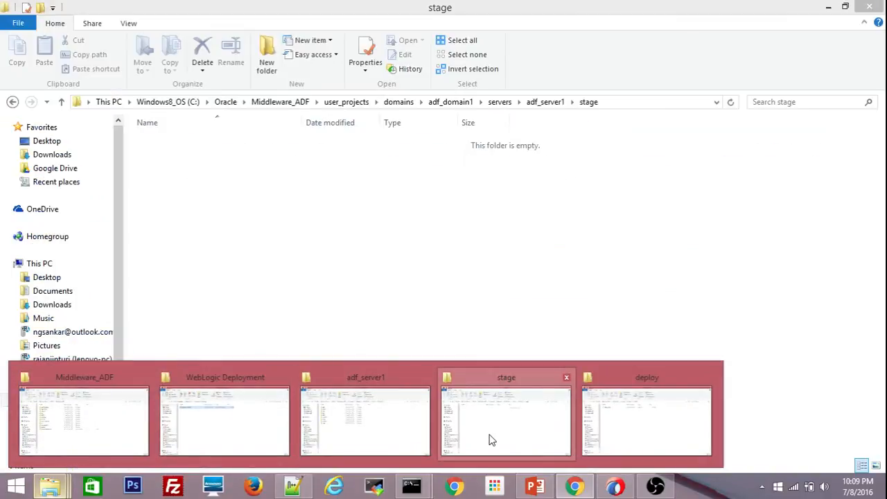
{"action": "left_click", "coordinate": [490, 439]}
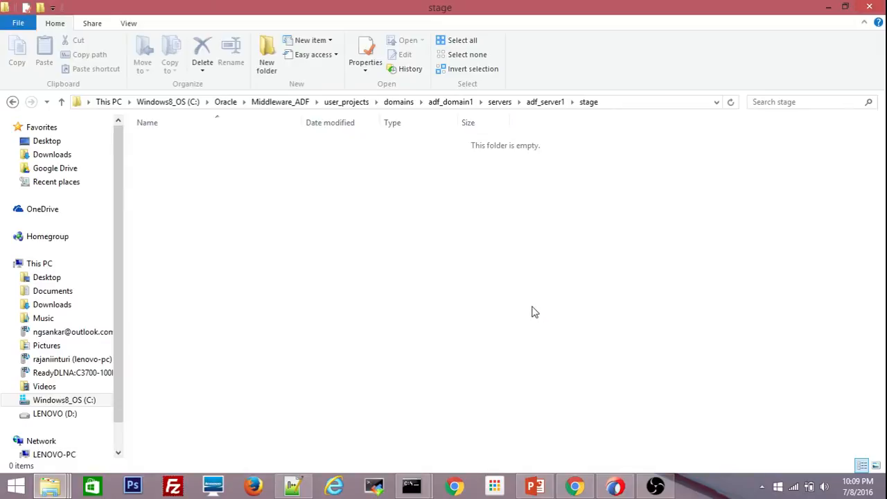
{"action": "left_click", "coordinate": [624, 103]}
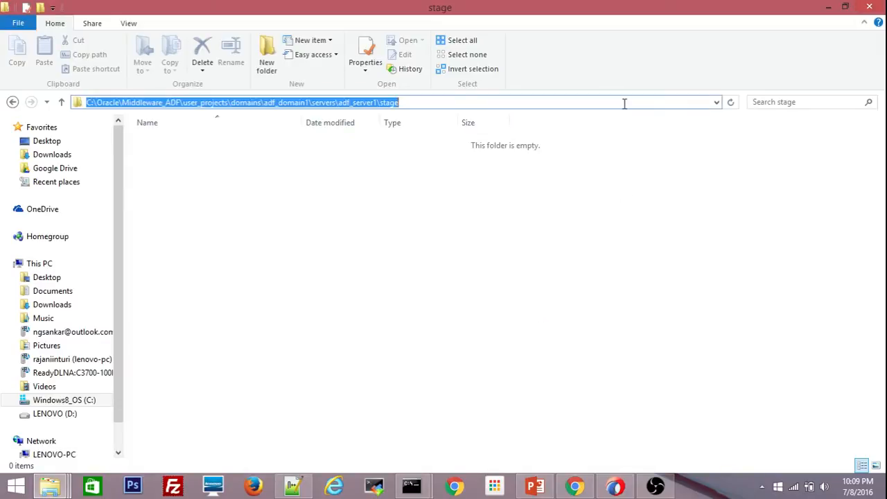
{"action": "left_click", "coordinate": [348, 264]}
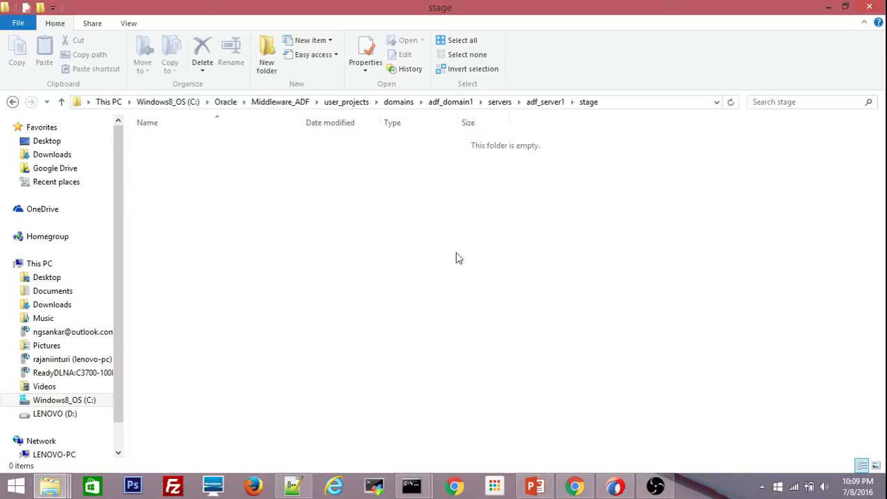
{"action": "key", "text": "alt+Tab"}
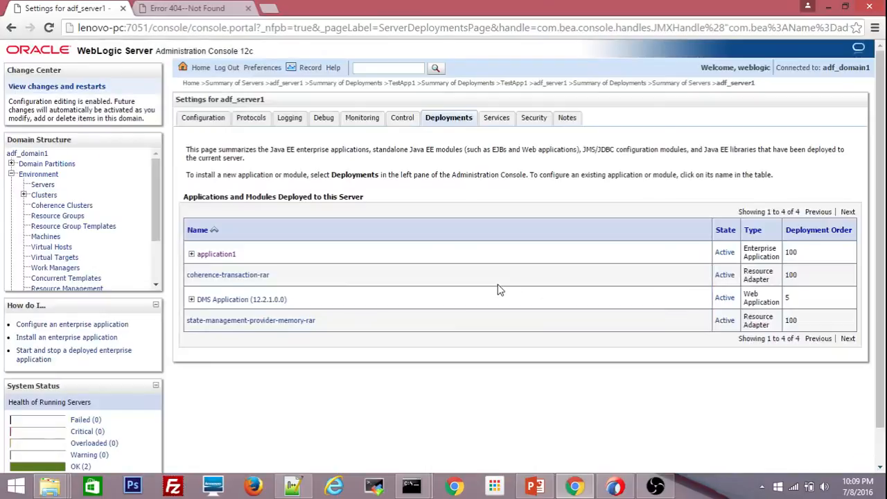
- Recheck the full path of adf_server1's stage folder in File Explorer, refresh its contents, and go back to the WebLogic console
{"action": "key", "text": "alt+Tab"}
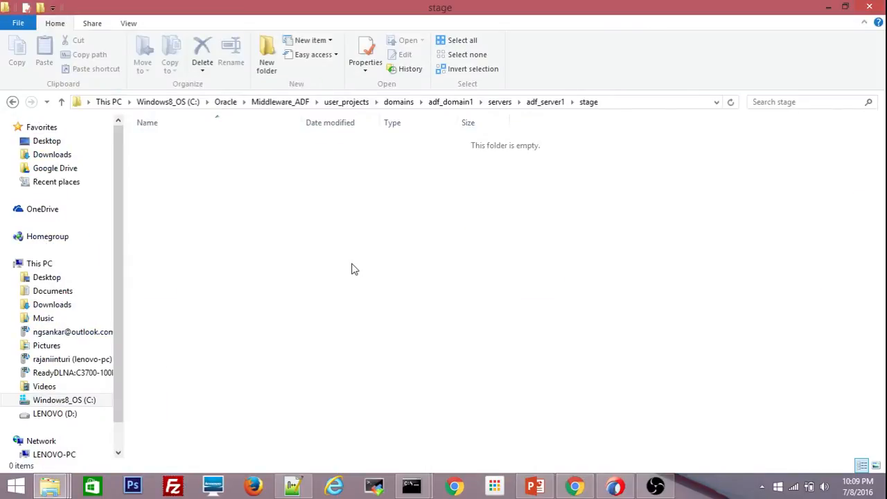
{"action": "left_click", "coordinate": [620, 102]}
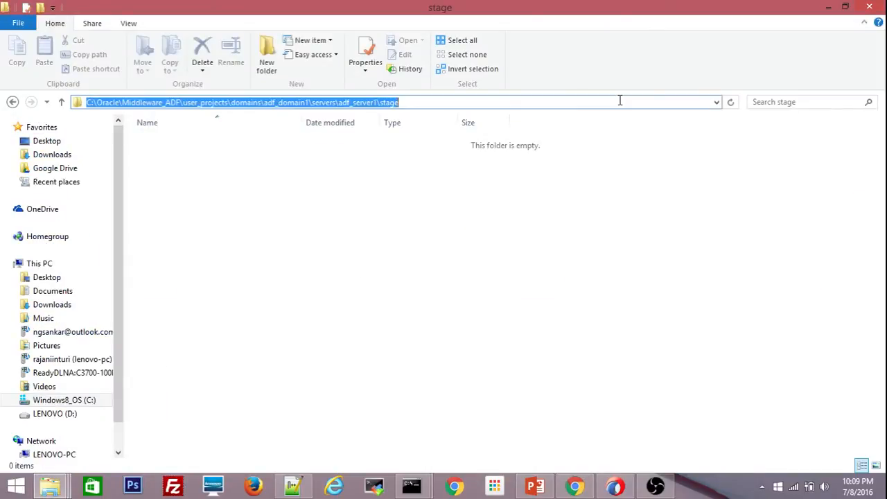
{"action": "left_click", "coordinate": [518, 101]}
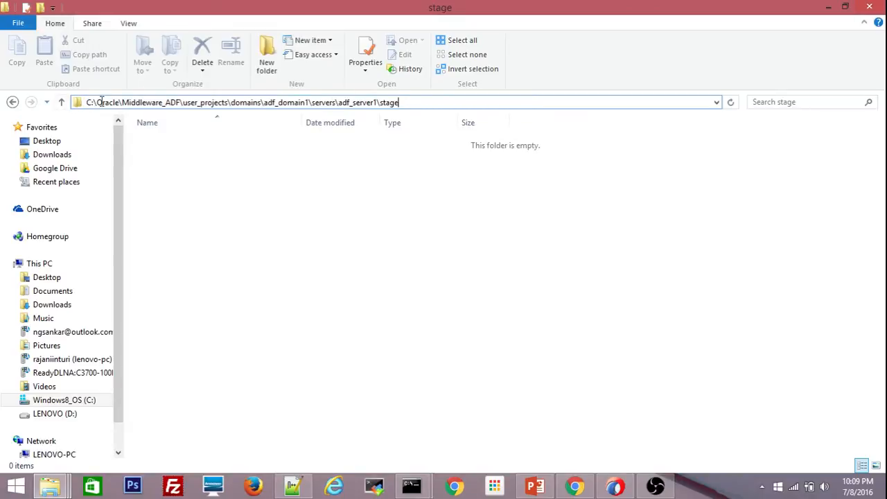
{"action": "left_click", "coordinate": [730, 102]}
{"action": "key", "text": "alt+Tab"}
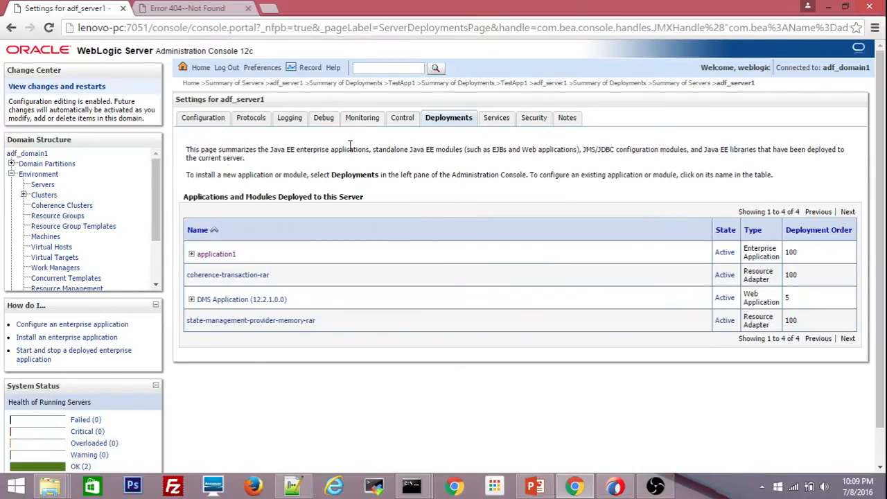
- Open adf_server1's deployment configuration from the servers list and examine its full staging directory path
{"action": "left_click", "coordinate": [42, 186]}
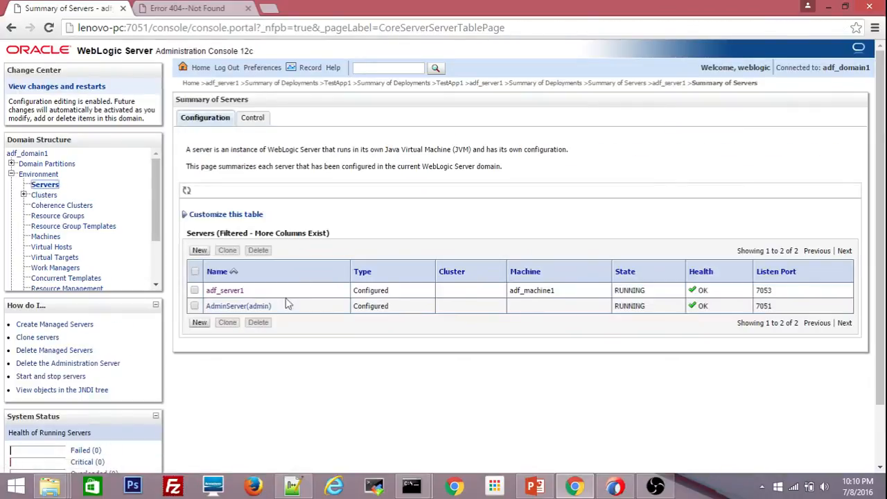
{"action": "left_click", "coordinate": [229, 291]}
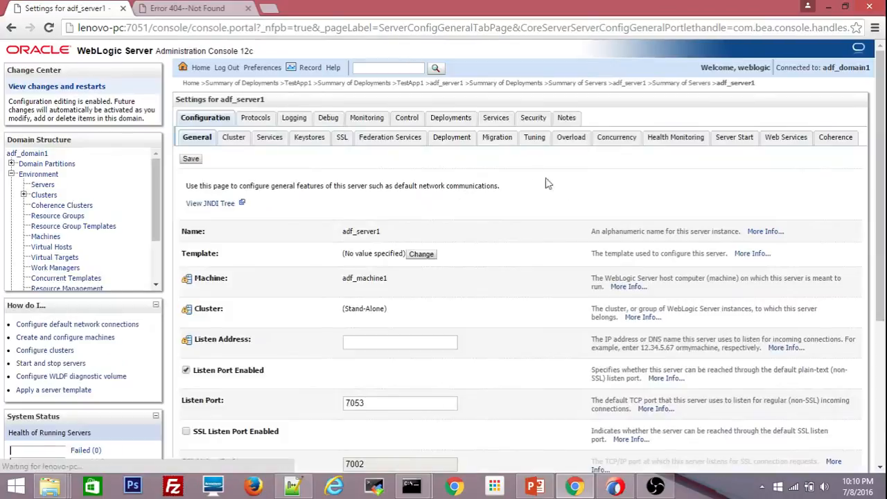
{"action": "left_click", "coordinate": [454, 139]}
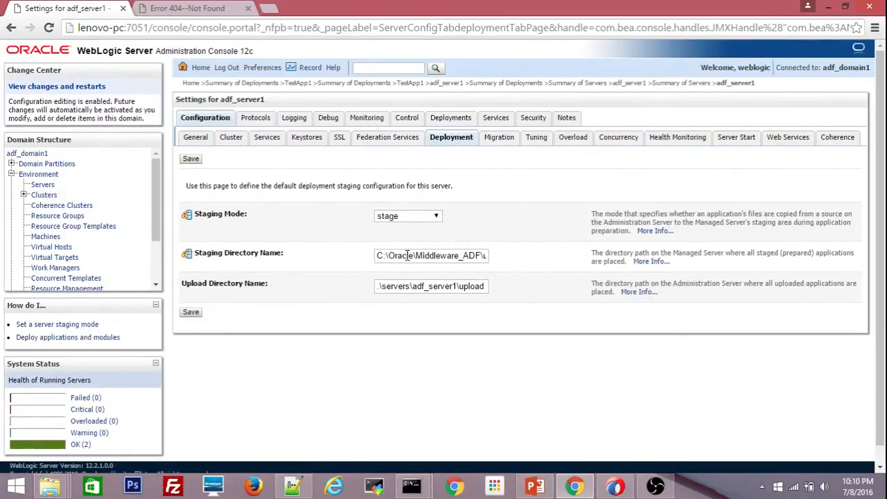
{"action": "left_click_drag", "start_coordinate": [407, 255], "coordinate": [519, 270]}
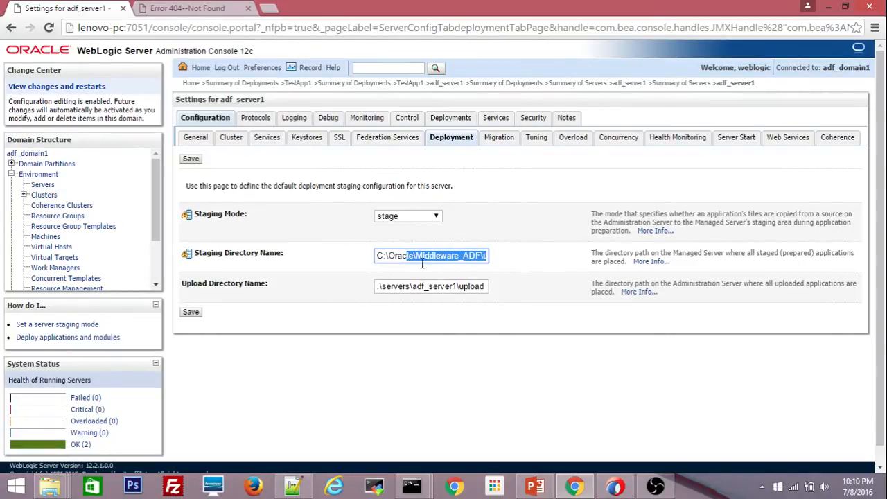
{"action": "left_click_drag", "start_coordinate": [401, 259], "coordinate": [525, 252]}
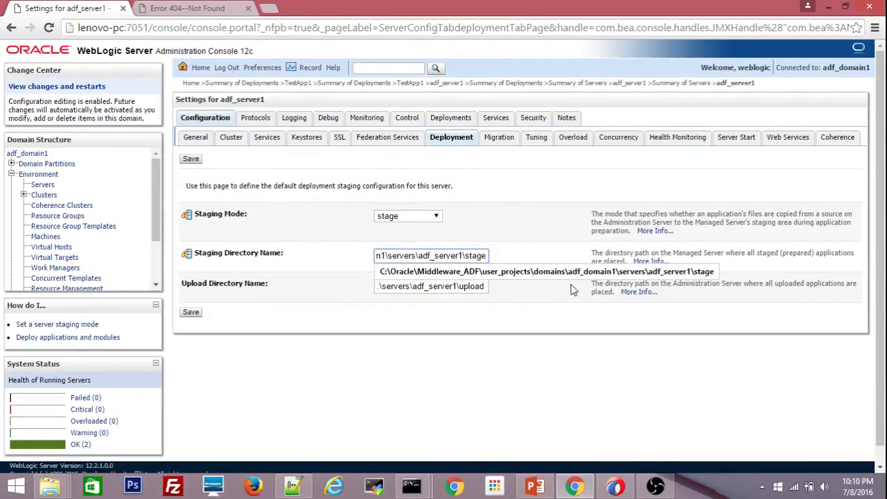
{"action": "left_click", "coordinate": [507, 202]}
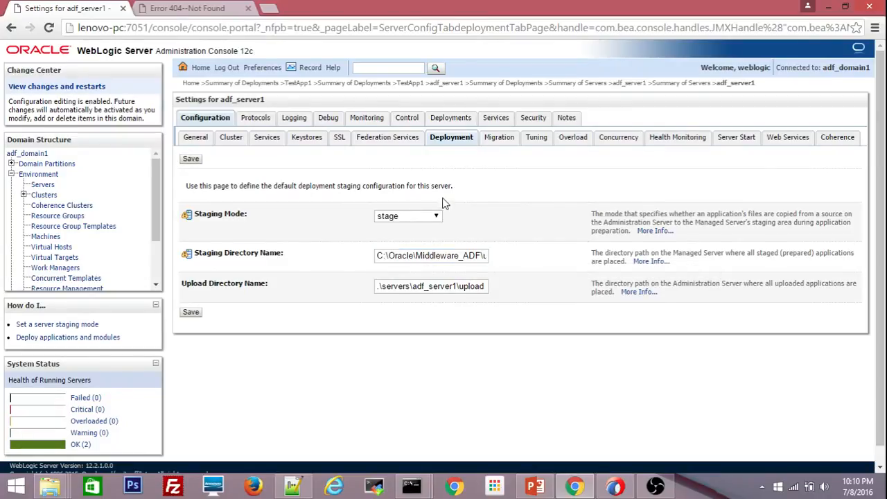
- Set adf_server1's staging mode to nostage, save the settings, and review the staging directory name
{"action": "left_click", "coordinate": [436, 219]}
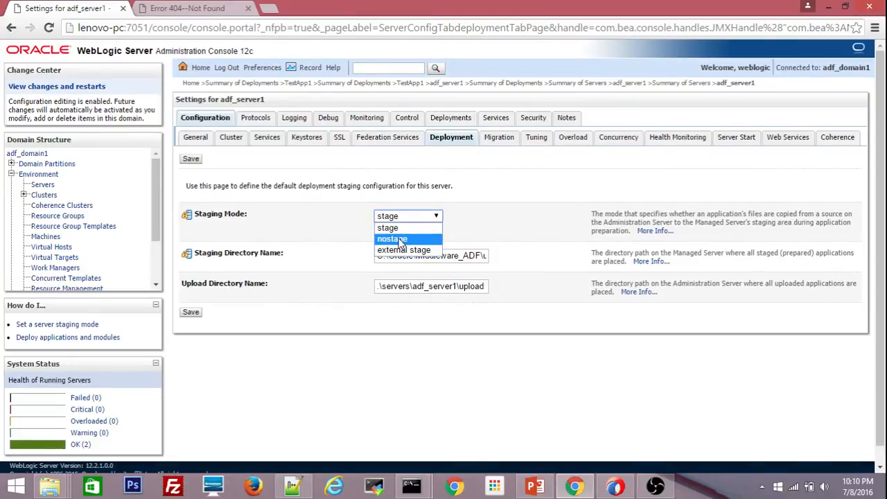
{"action": "left_click", "coordinate": [392, 239]}
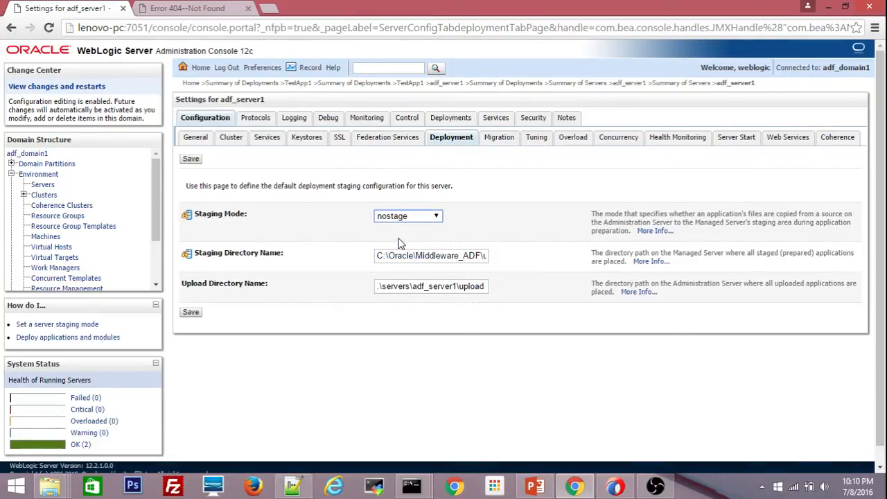
{"action": "left_click", "coordinate": [191, 160]}
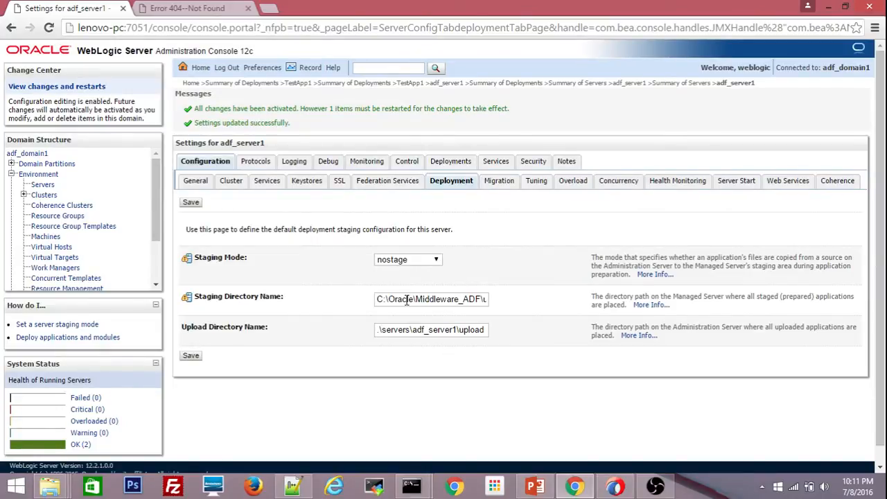
{"action": "left_click_drag", "start_coordinate": [408, 300], "coordinate": [519, 307]}
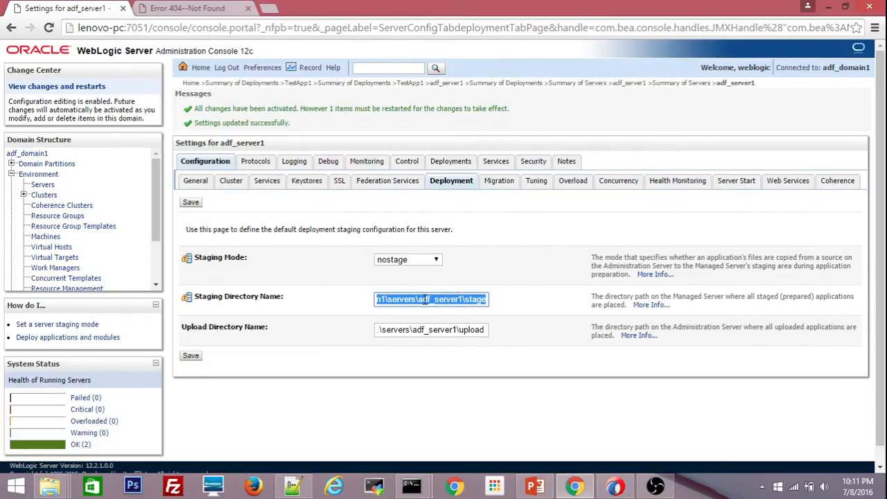
{"action": "left_click", "coordinate": [485, 253]}
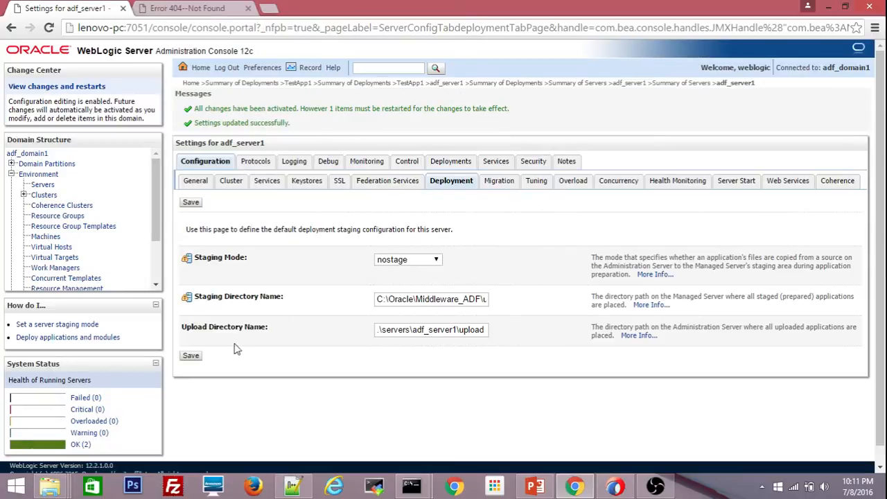
{"action": "left_click", "coordinate": [189, 202]}
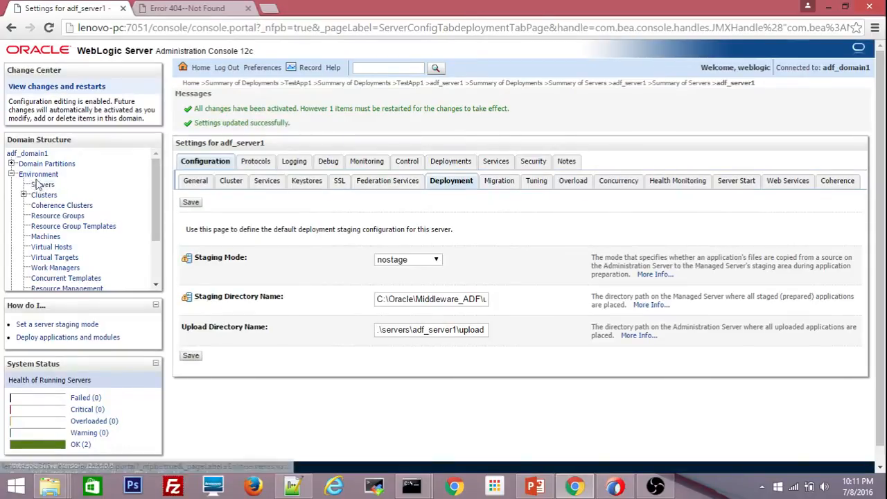
- Force an immediate shutdown of adf_server1 from the control view of the servers summary
{"action": "left_click", "coordinate": [42, 185]}
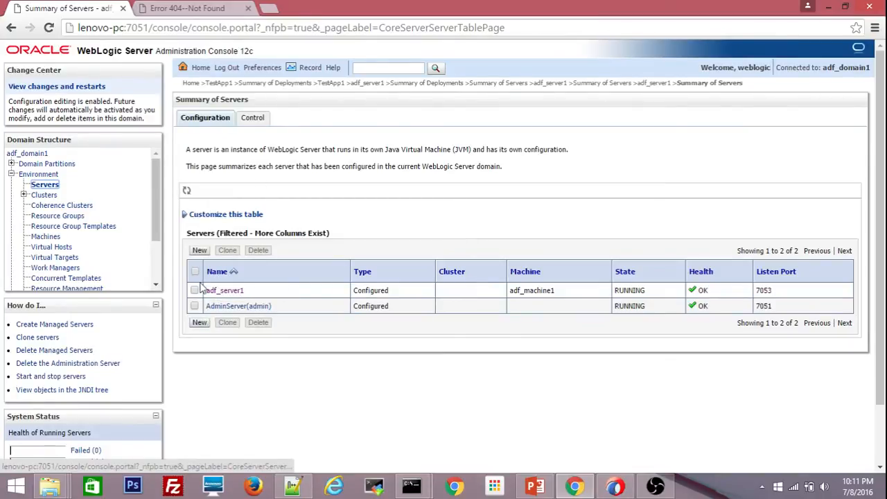
{"action": "left_click", "coordinate": [253, 118]}
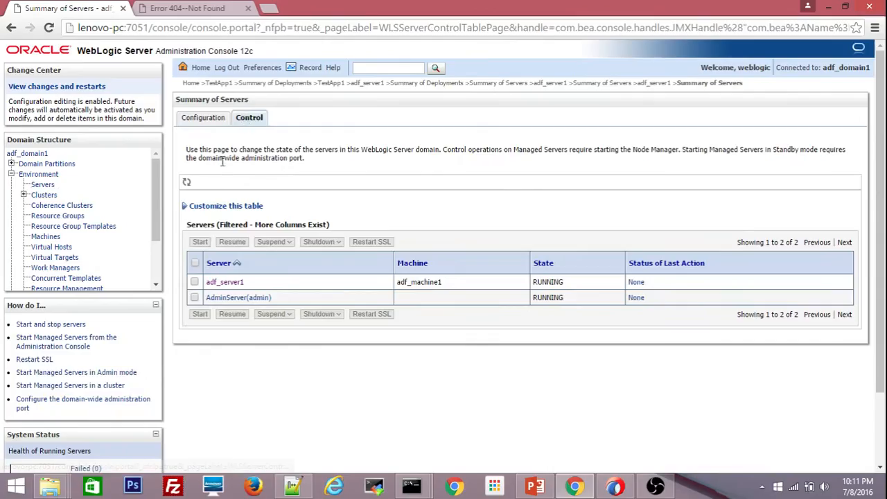
{"action": "left_click", "coordinate": [194, 283]}
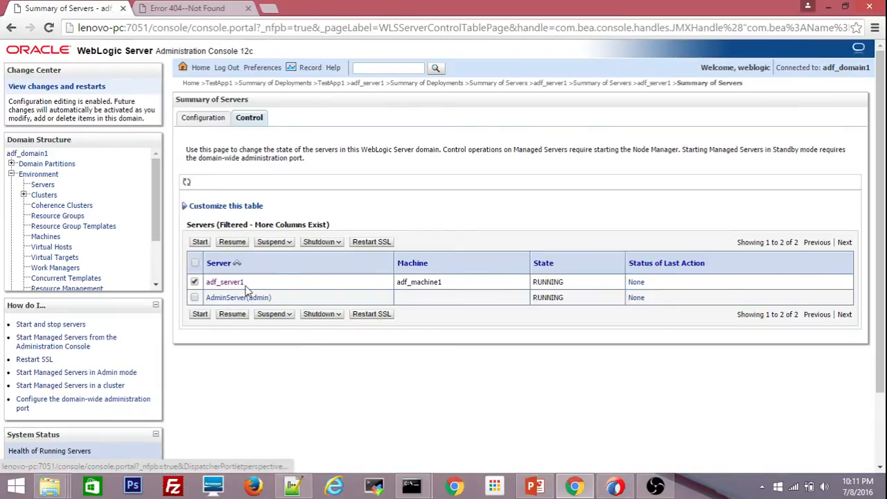
{"action": "left_click", "coordinate": [321, 243]}
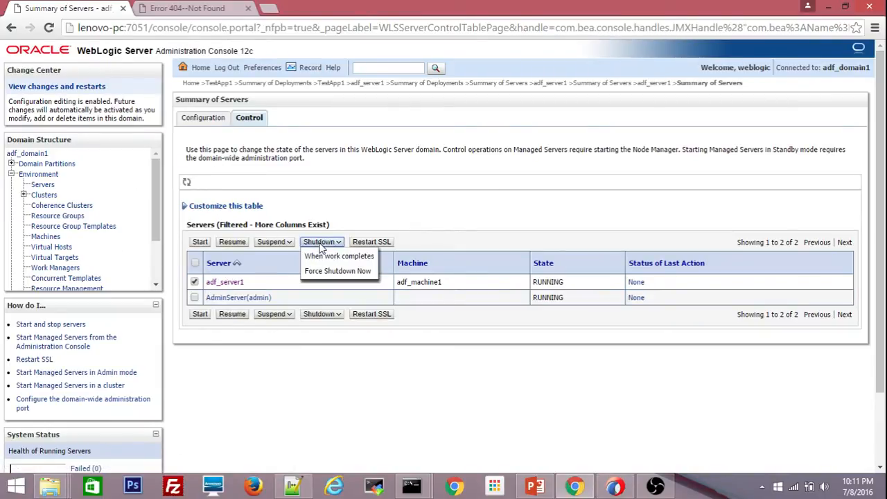
{"action": "left_click", "coordinate": [323, 270]}
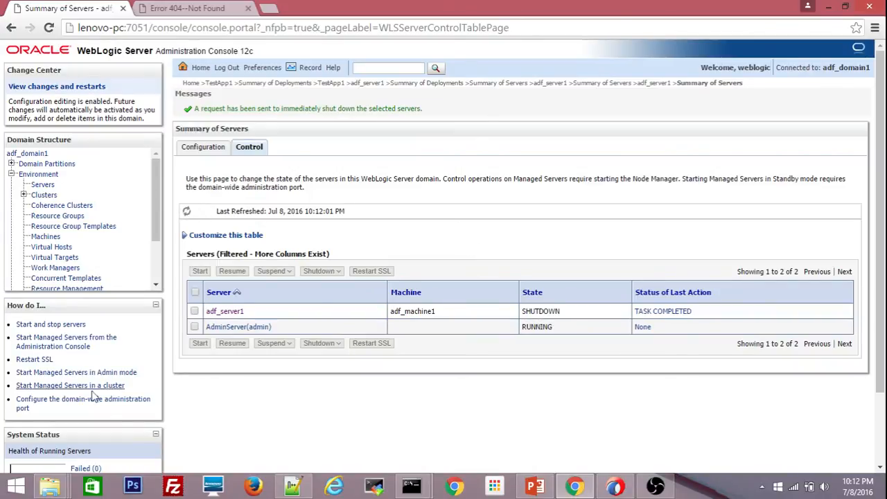
- Start adf_server1 again from the servers' control list, and switch to the PowerPoint presentation
{"action": "left_click", "coordinate": [195, 311]}
{"action": "left_click", "coordinate": [195, 311]}
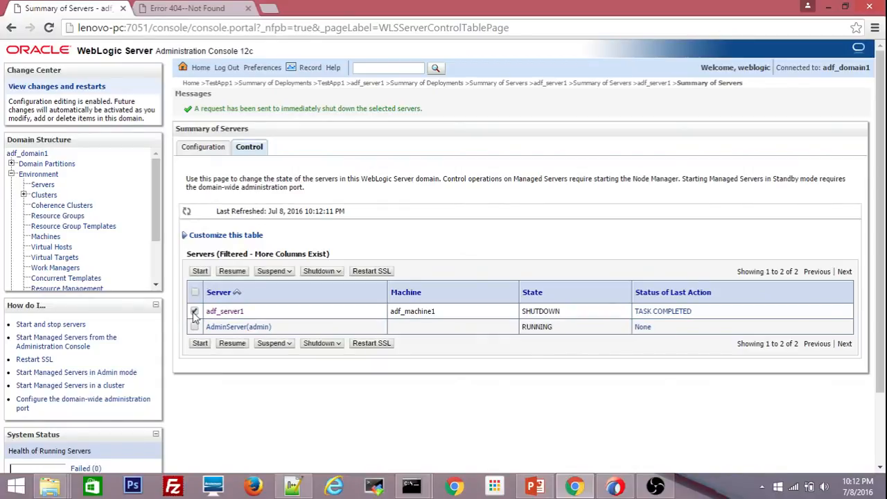
{"action": "left_click", "coordinate": [202, 272]}
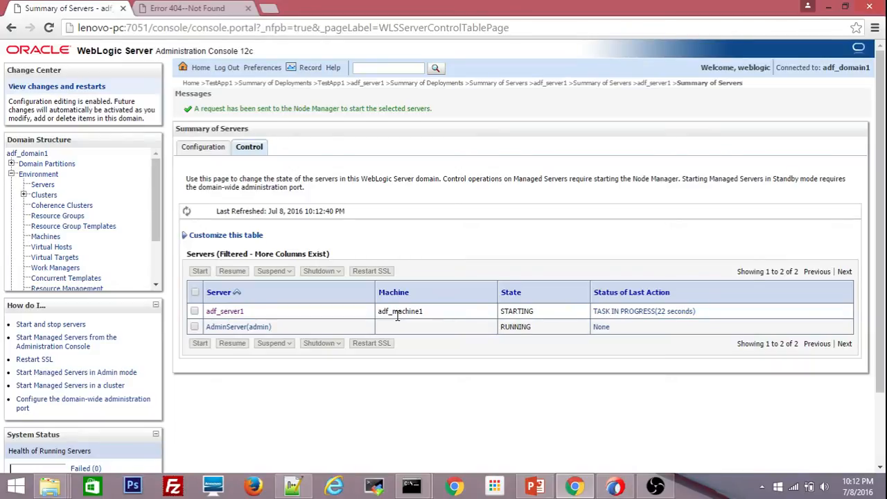
{"action": "mouse_move", "coordinate": [619, 489]}
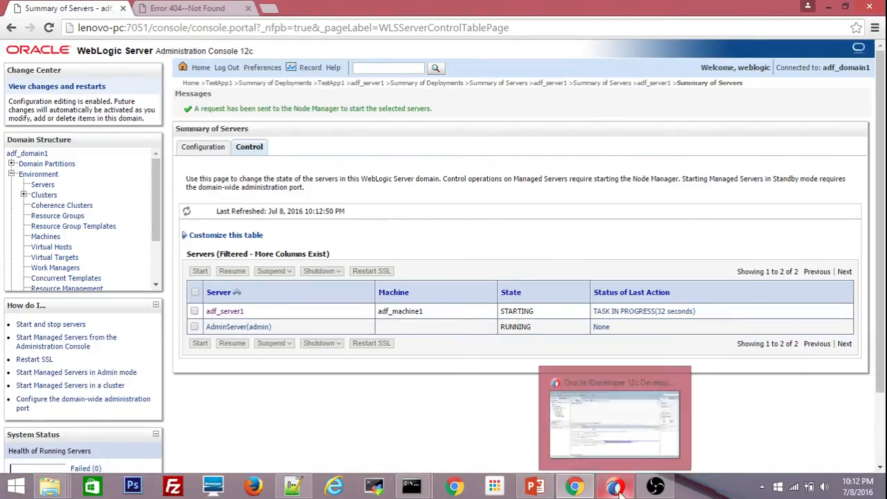
{"action": "left_click", "coordinate": [546, 491]}
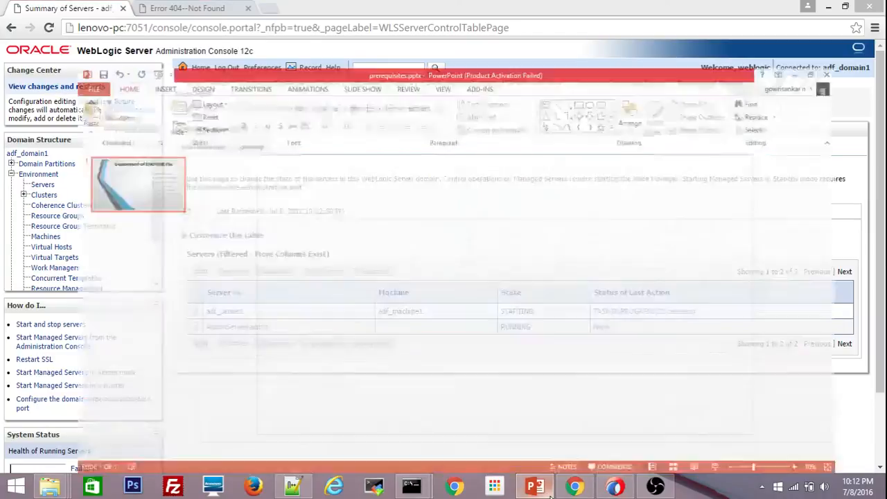
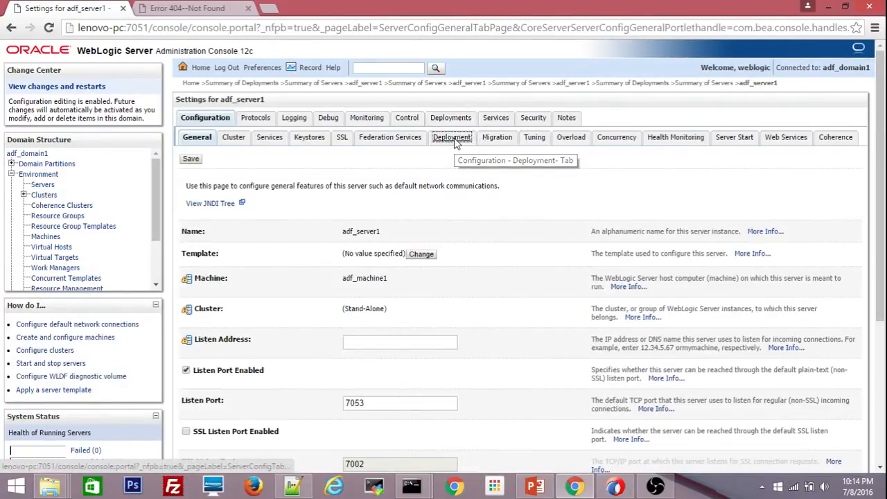
- Check adf_server1's staging mode in its deployment configuration and its stage folder in File Explorer, then minimize the folder window
{"action": "left_click", "coordinate": [454, 139]}
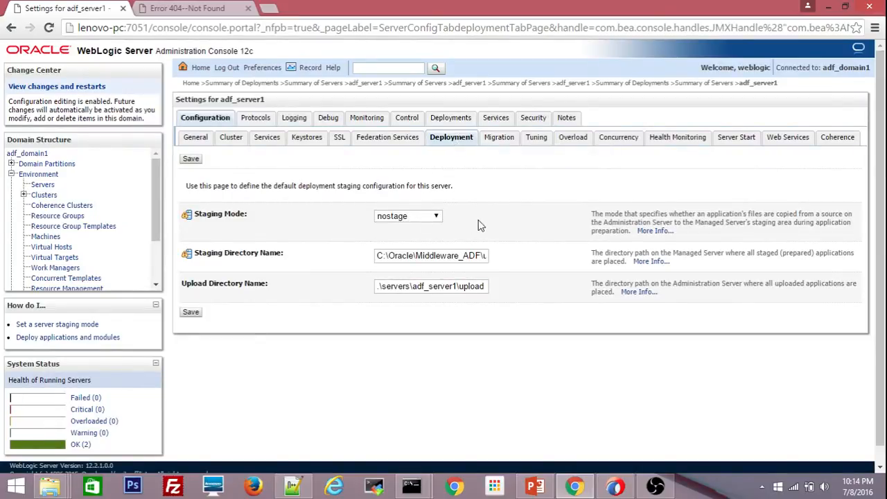
{"action": "mouse_move", "coordinate": [54, 485]}
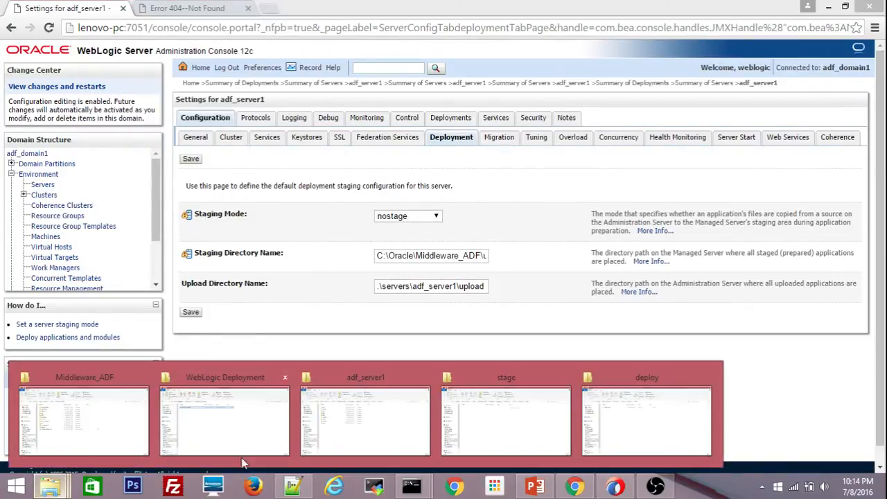
{"action": "left_click", "coordinate": [500, 438]}
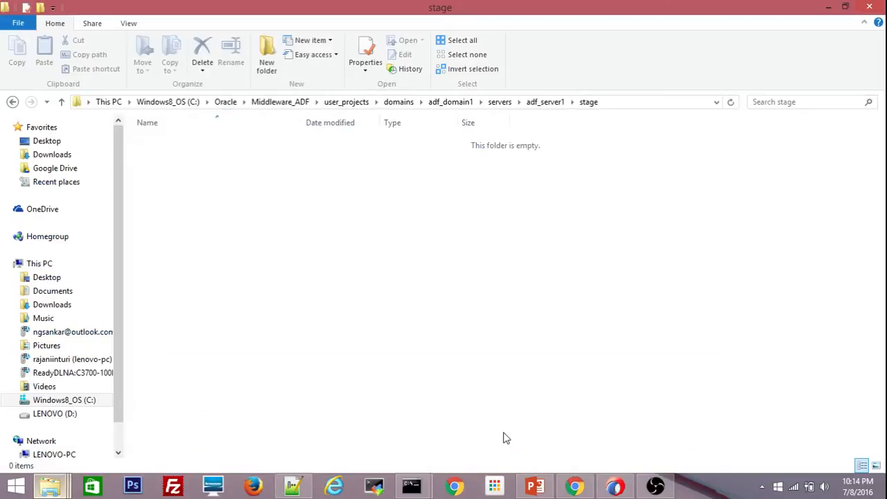
{"action": "left_click", "coordinate": [631, 104]}
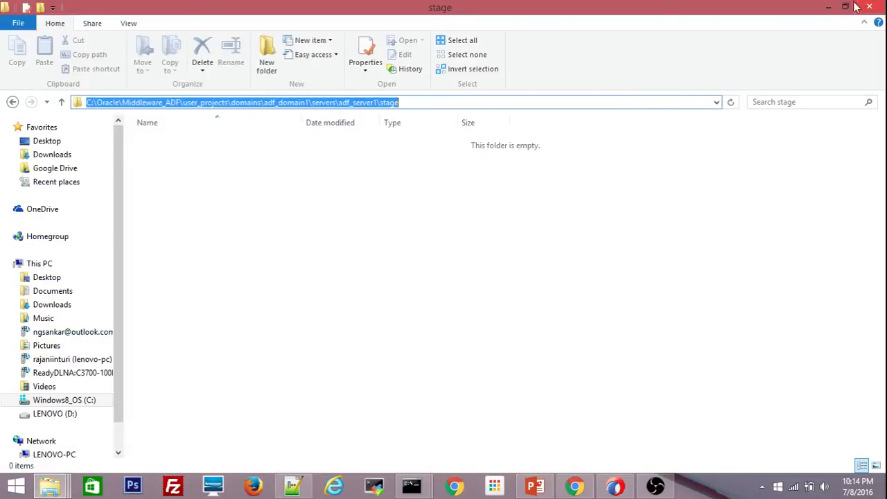
{"action": "left_click", "coordinate": [828, 7]}
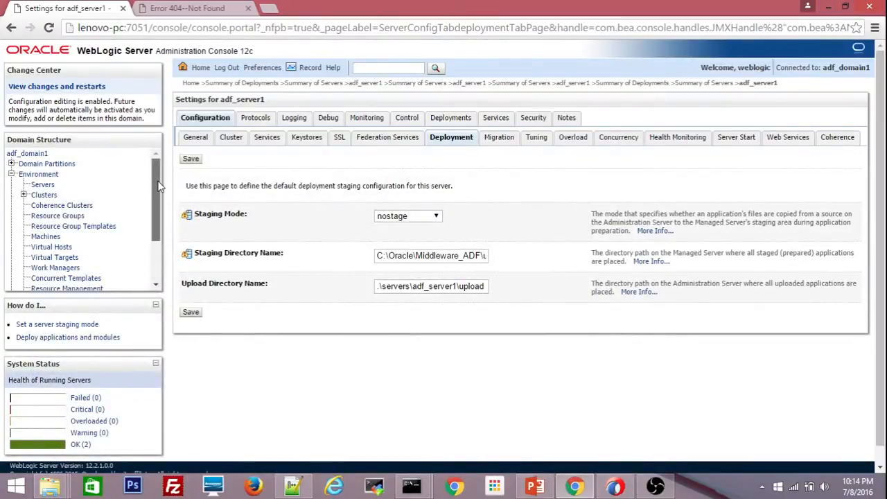
- Start installing a new deployment and upload TestApp1.ear from the mywork\TestApp1\deploy folder to the Administration Server
{"action": "left_click_drag", "start_coordinate": [158, 185], "coordinate": [158, 223]}
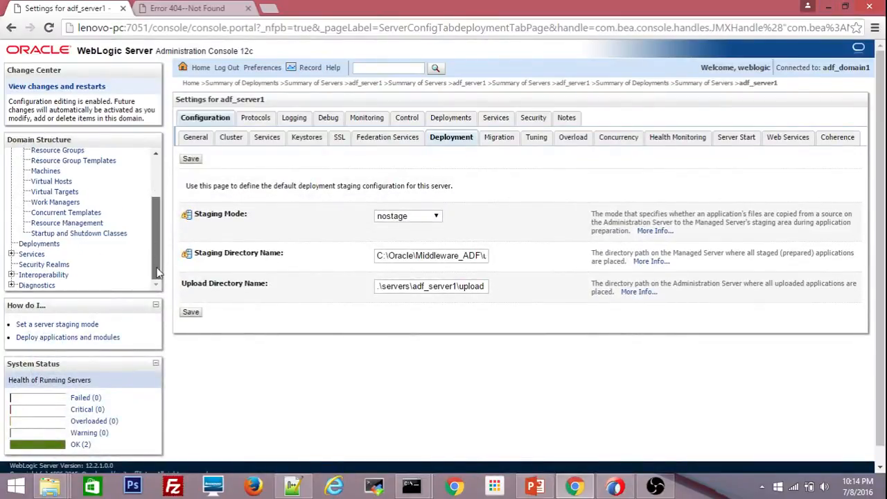
{"action": "left_click", "coordinate": [51, 247]}
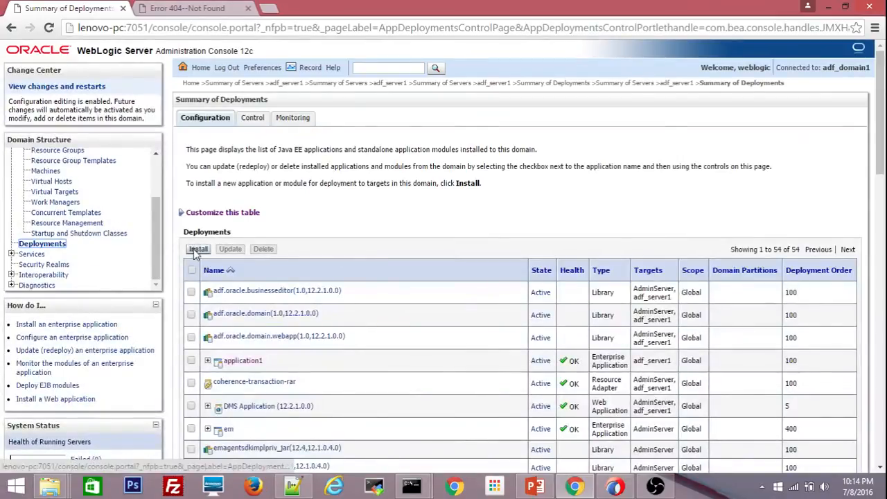
{"action": "left_click", "coordinate": [198, 248]}
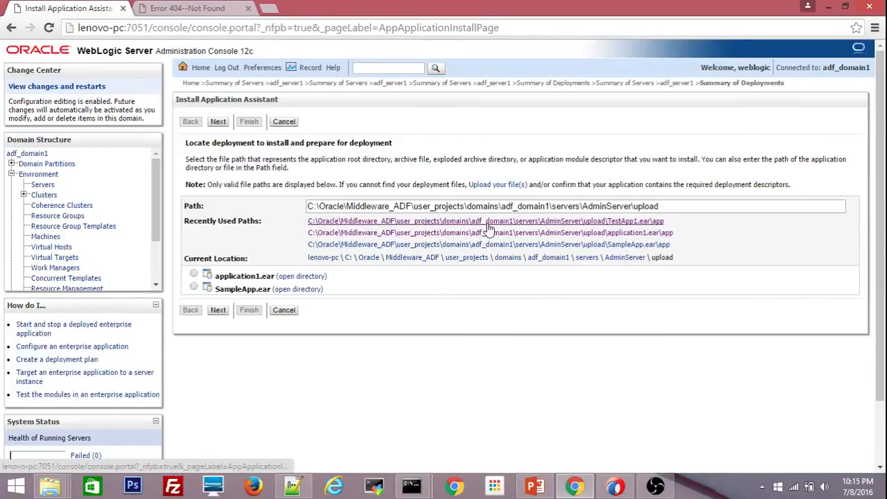
{"action": "left_click", "coordinate": [487, 186]}
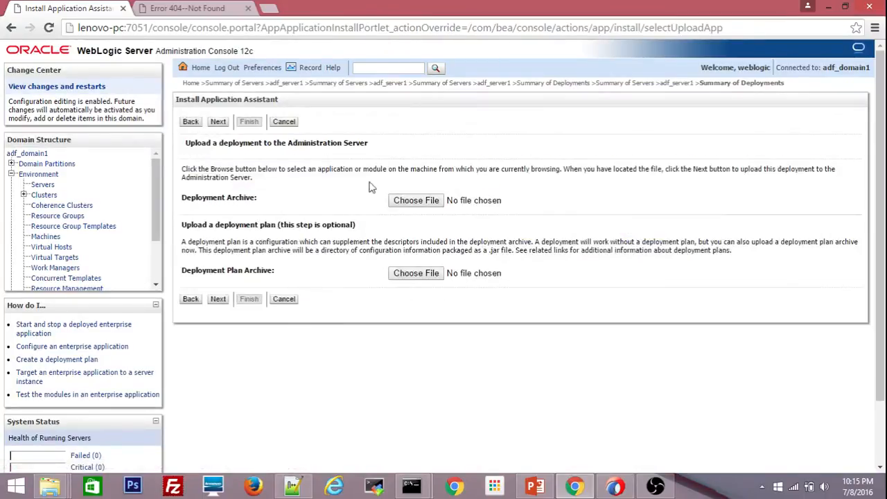
{"action": "left_click", "coordinate": [416, 201]}
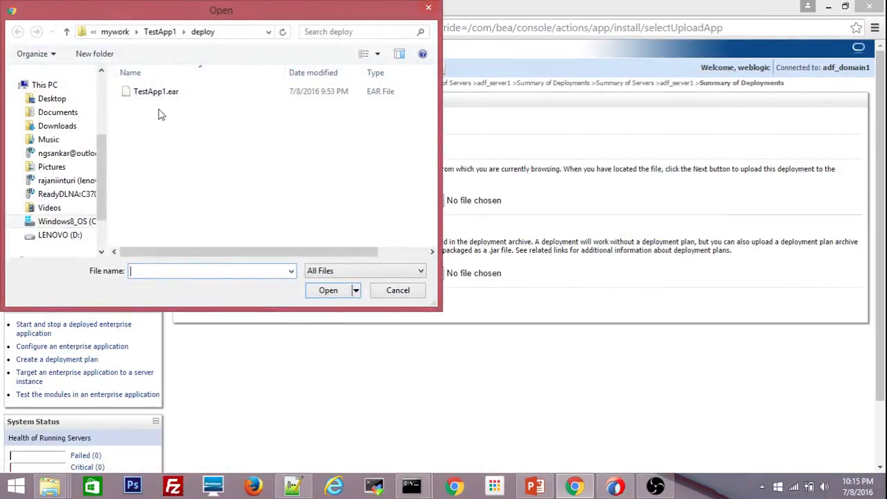
{"action": "left_click", "coordinate": [248, 32]}
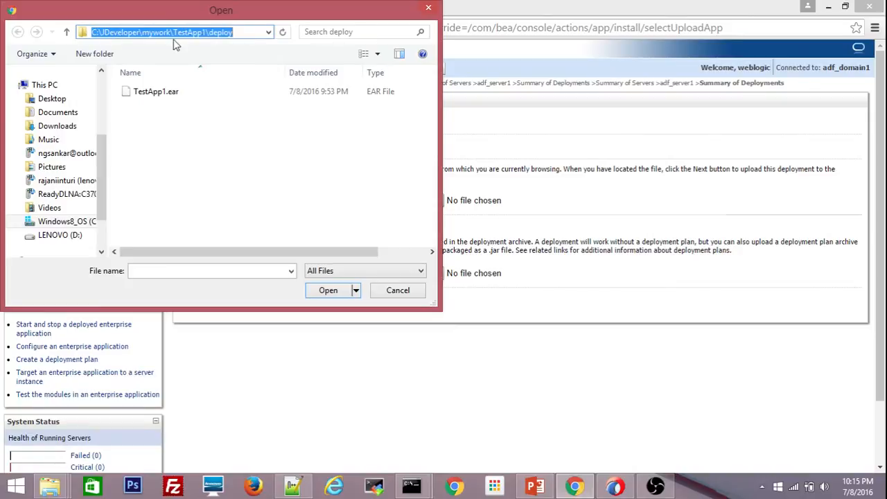
{"action": "left_click", "coordinate": [147, 95]}
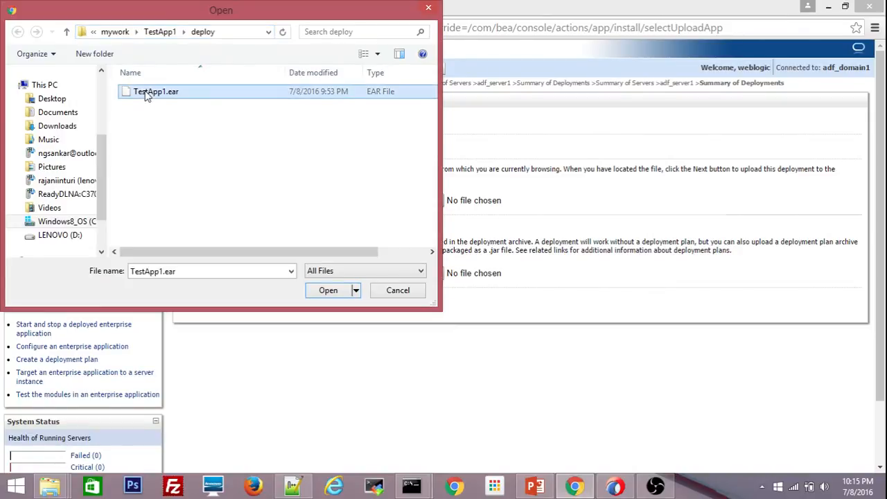
{"action": "left_click", "coordinate": [328, 291]}
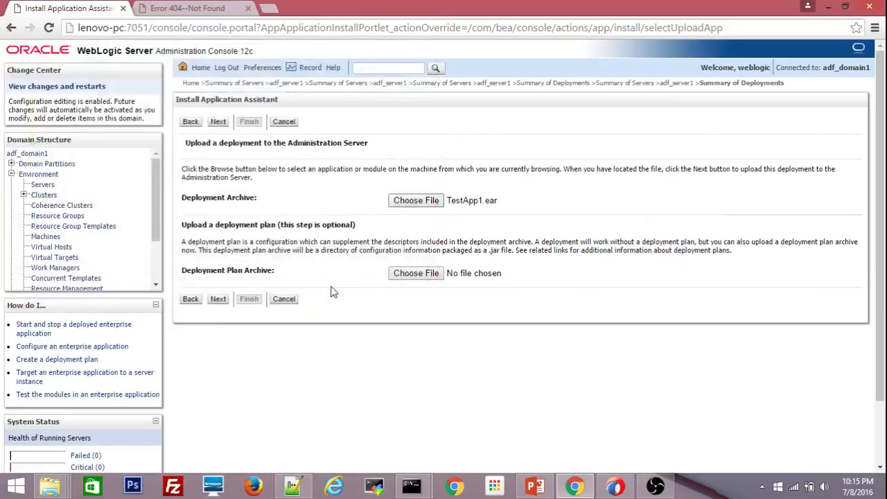
{"action": "left_click", "coordinate": [217, 300]}
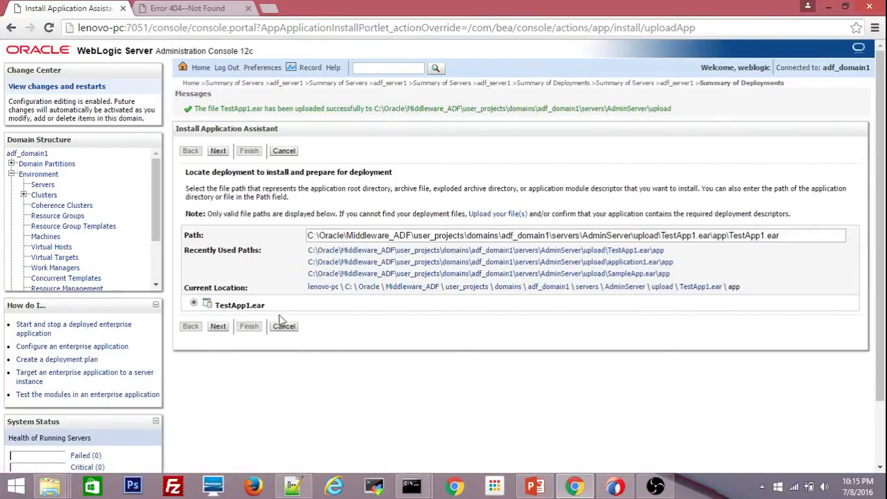
- Select the uploaded TestApp1.ear, install it as an application with Global scope, and target it to adf_server1
{"action": "left_click", "coordinate": [218, 328]}
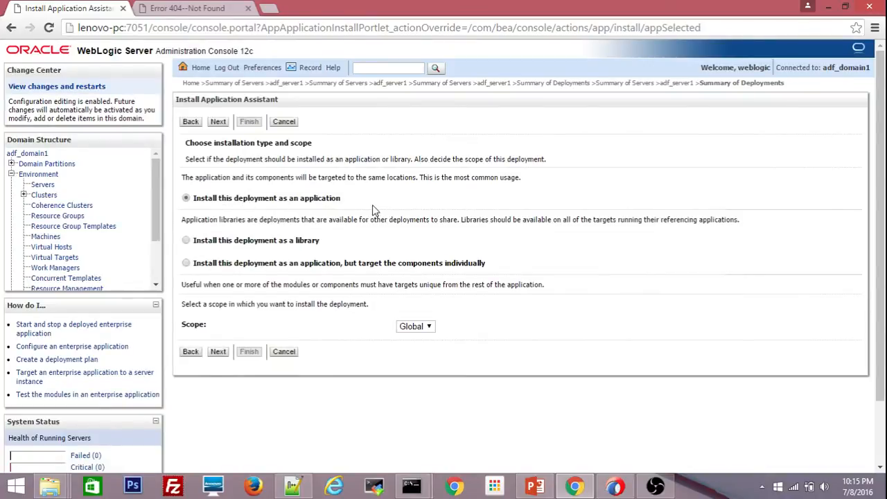
{"action": "left_click", "coordinate": [218, 352]}
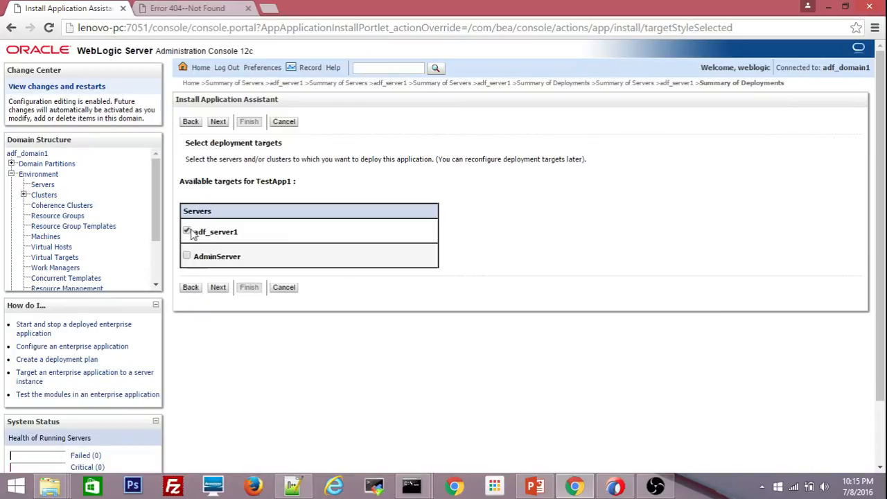
{"action": "left_click", "coordinate": [217, 288]}
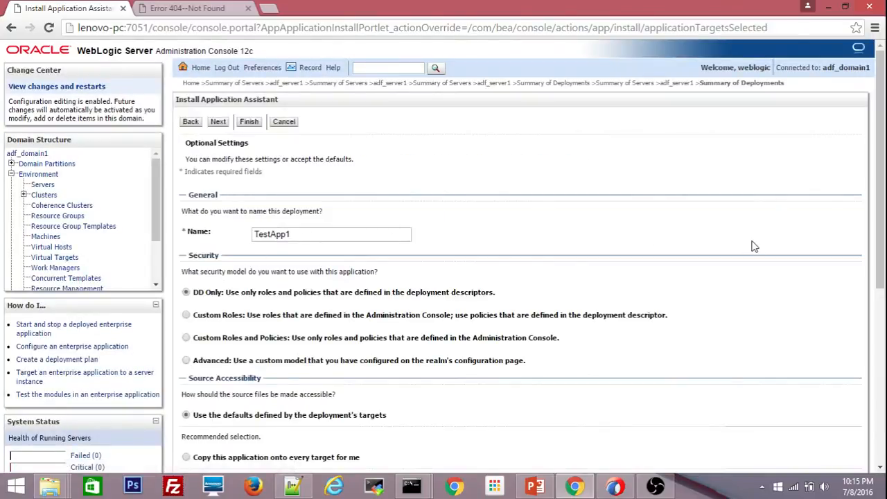
- Review TestApp1's source accessibility settings and copy the deployment's full location path
{"action": "left_click_drag", "start_coordinate": [880, 164], "coordinate": [878, 225]}
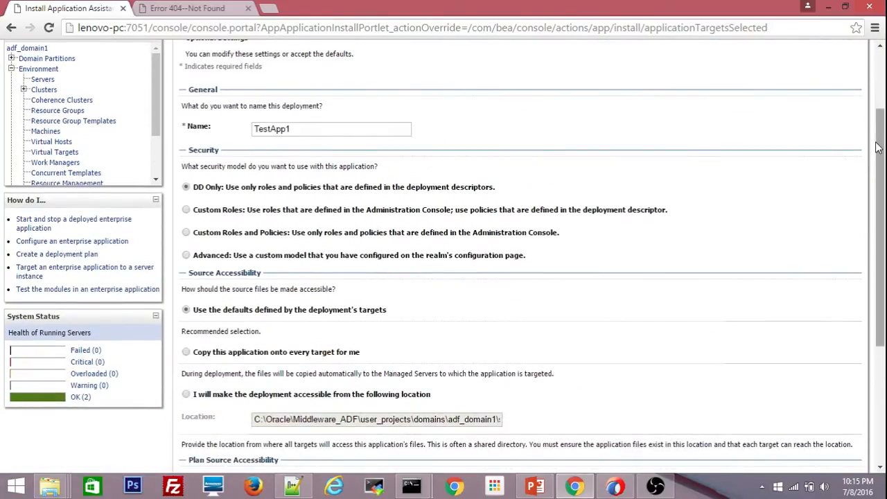
{"action": "scroll", "coordinate": [880, 147], "scroll_direction": "down", "scroll_amount": 3}
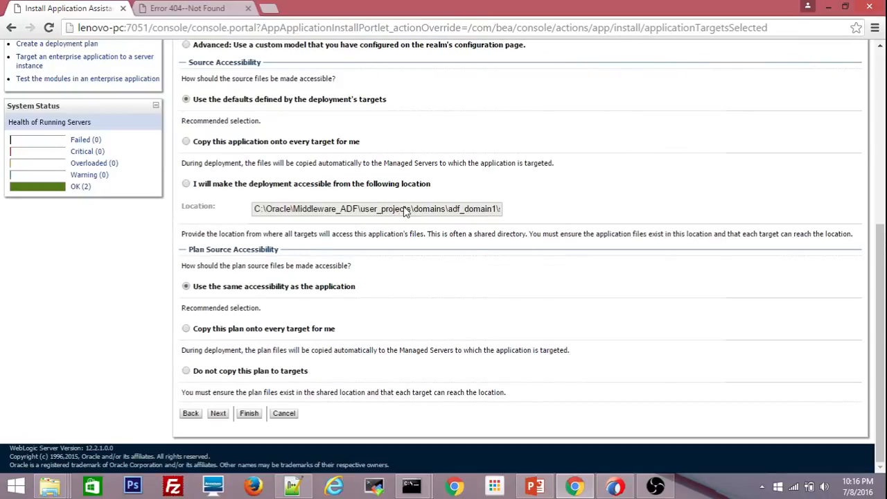
{"action": "left_click_drag", "start_coordinate": [414, 210], "coordinate": [524, 212]}
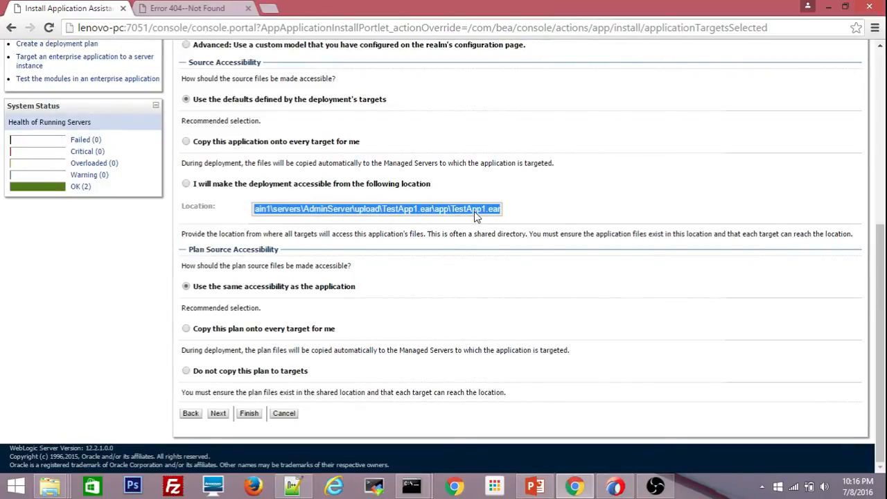
{"action": "left_click", "coordinate": [703, 165]}
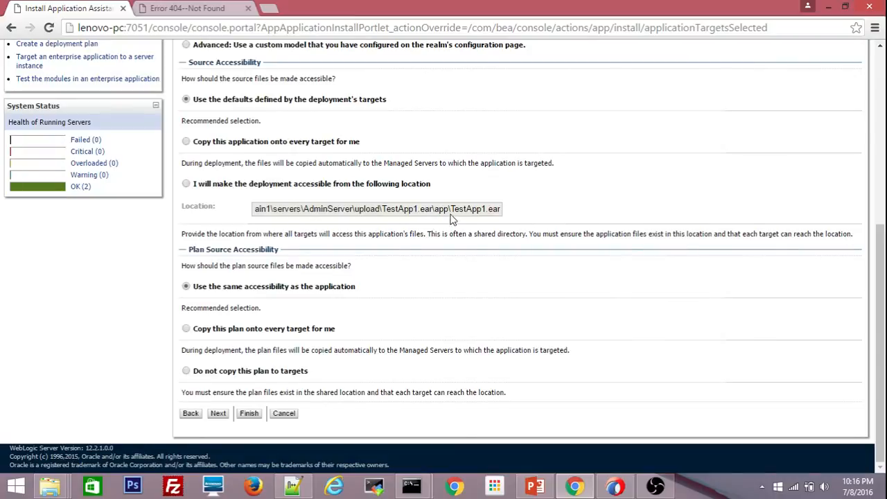
{"action": "left_click", "coordinate": [217, 413]}
{"action": "left_click_drag", "start_coordinate": [451, 212], "coordinate": [197, 218]}
{"action": "key", "text": "ctrl+c"}
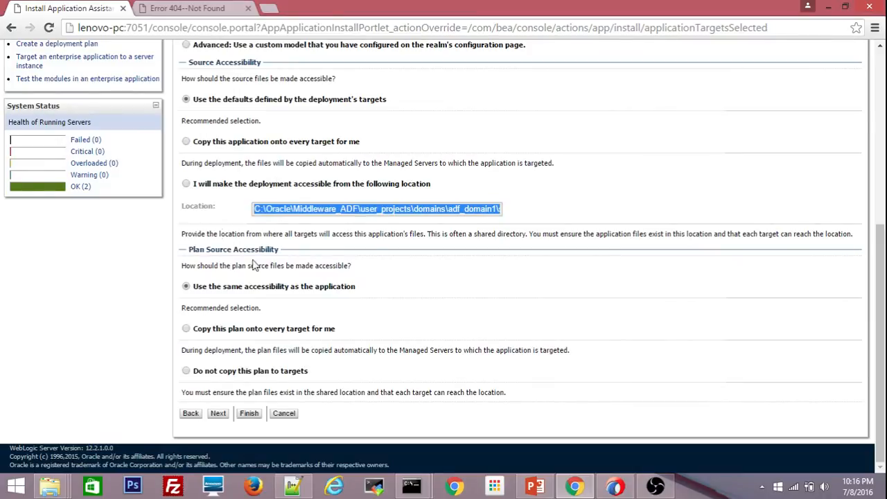
- Switch to a new File Explorer window and open the copied deployment location
{"action": "key", "text": "super+e"}
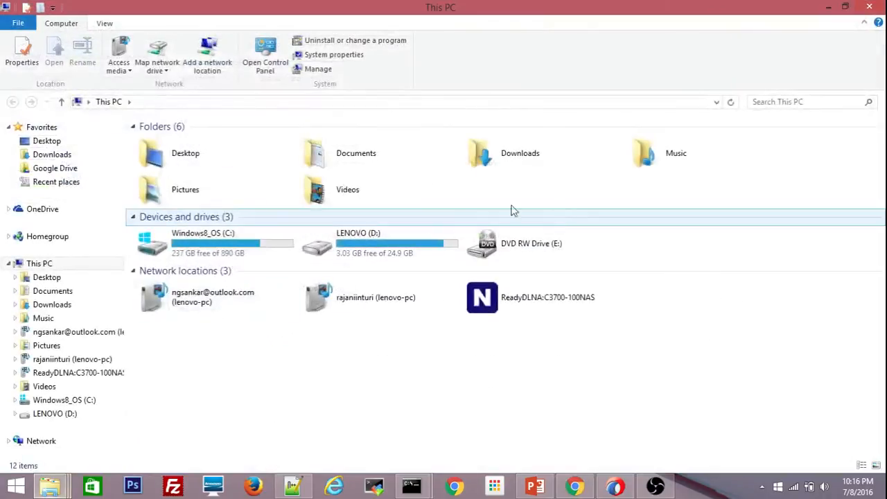
{"action": "left_click", "coordinate": [266, 102]}
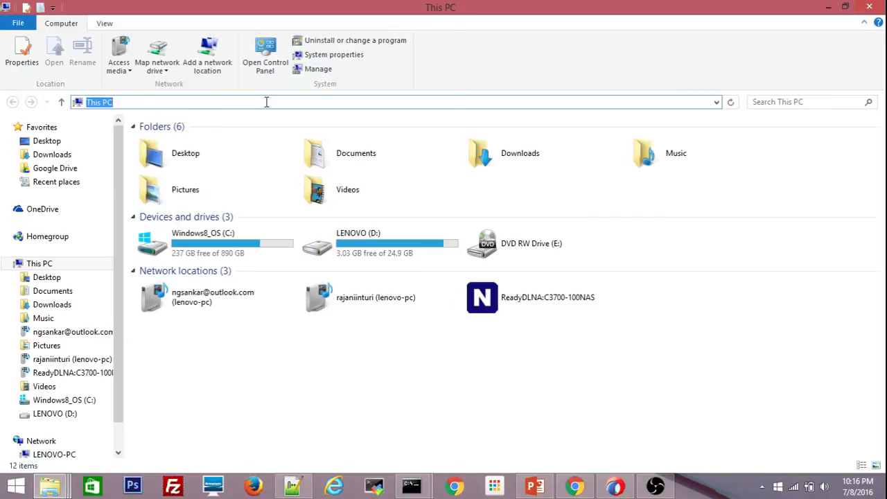
{"action": "key", "text": "ctrl+v"}
{"action": "key", "text": "Return"}
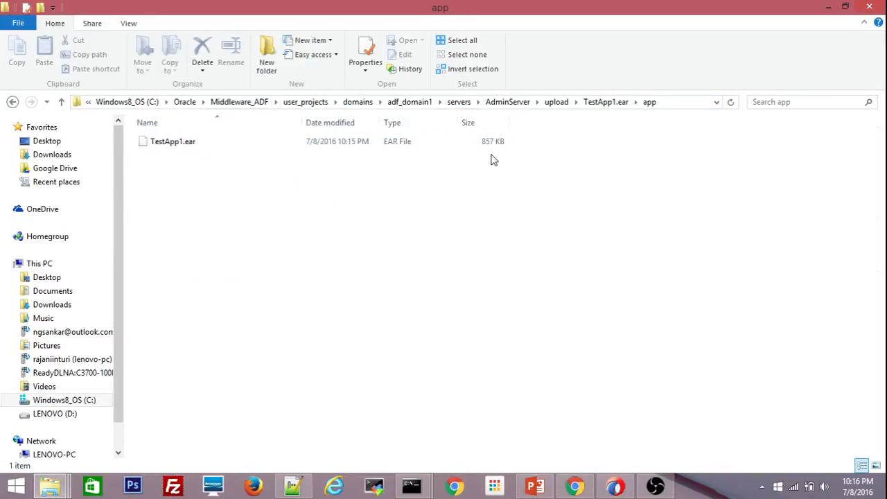
- Browse from the AdminServer folder through upload and TestApp1.ear to the app folder to inspect the uploaded EAR
{"action": "left_click", "coordinate": [508, 101]}
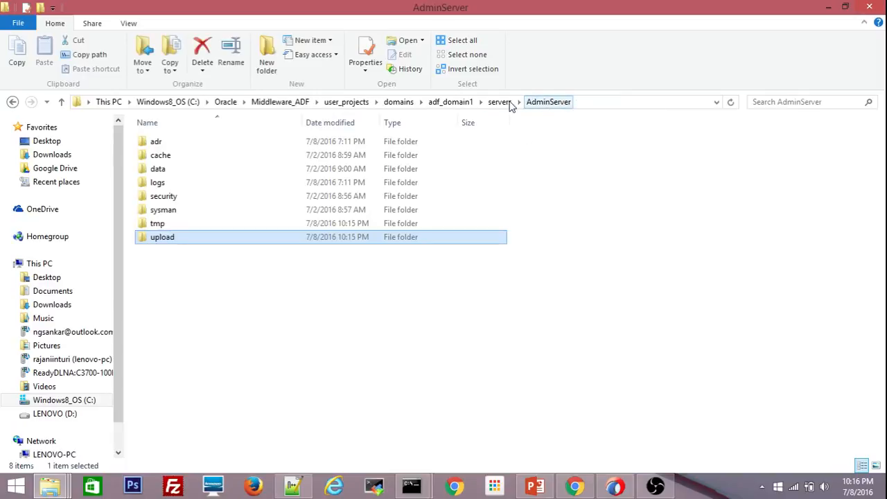
{"action": "double_click", "coordinate": [172, 237]}
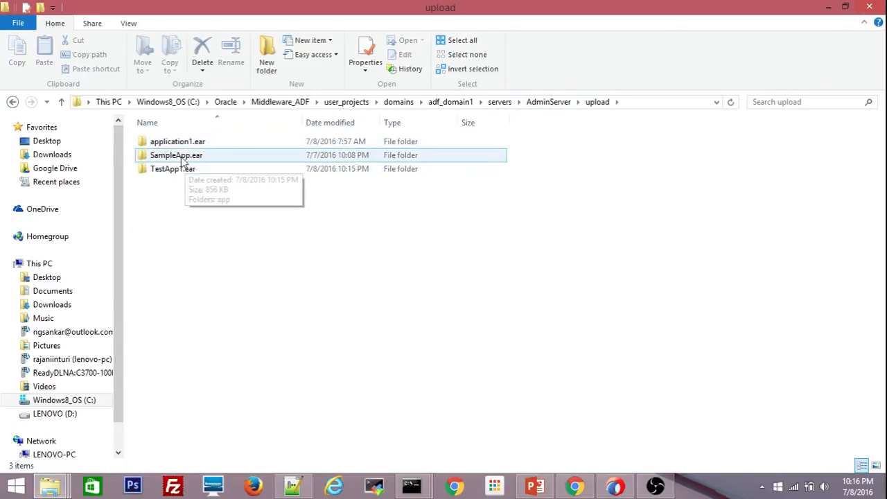
{"action": "double_click", "coordinate": [195, 172]}
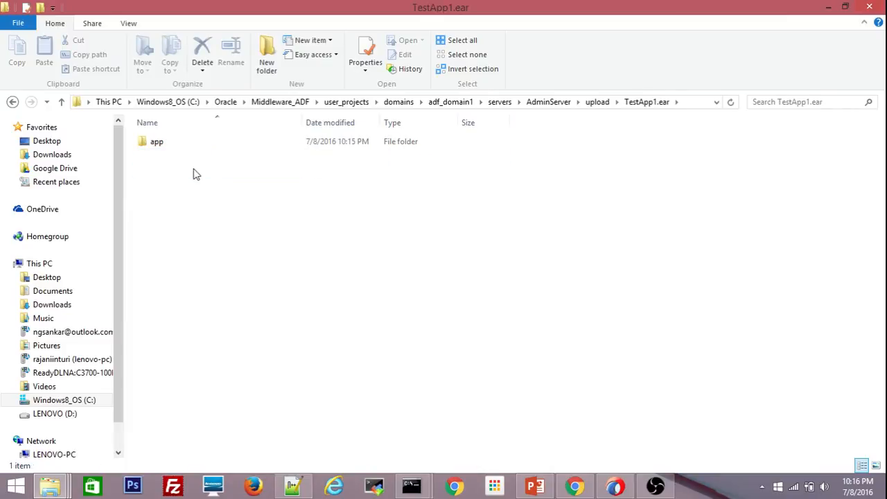
{"action": "left_click", "coordinate": [158, 148]}
{"action": "double_click", "coordinate": [158, 148]}
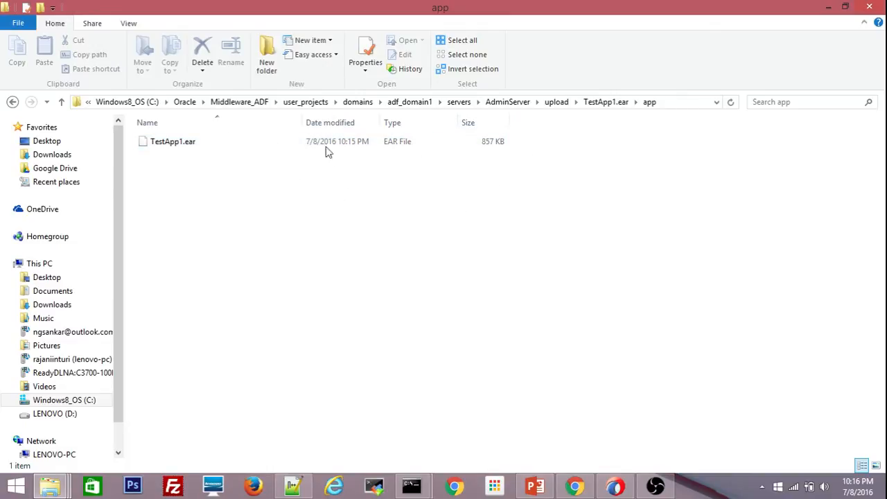
- Switch back to the WebLogic console, keep the default deployment settings, and finish installing TestApp1
{"action": "key", "text": "alt+Tab"}
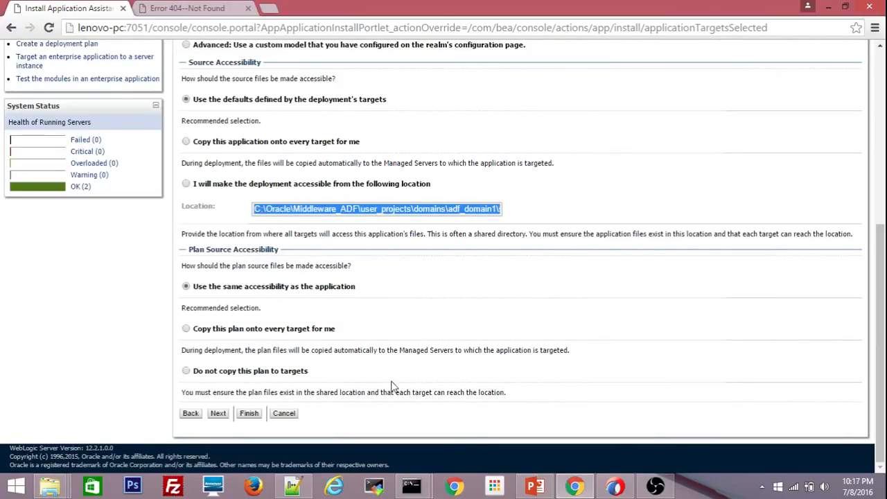
{"action": "left_click", "coordinate": [221, 414]}
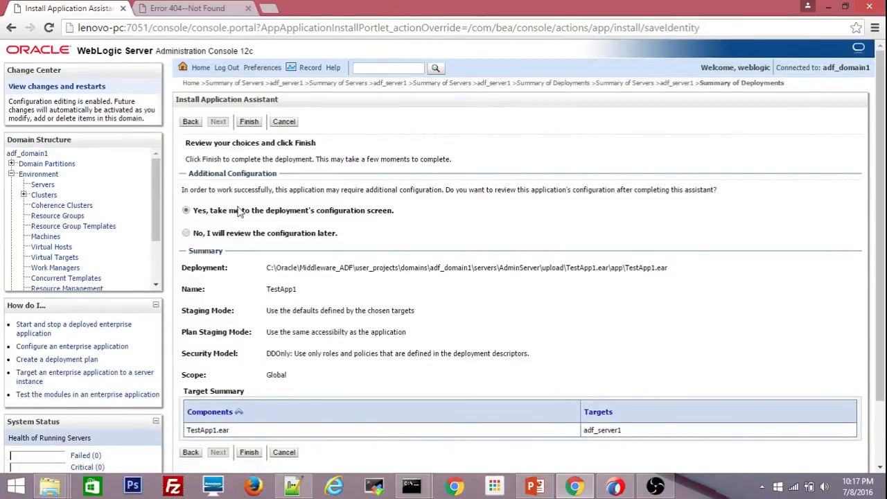
{"action": "left_click", "coordinate": [249, 453]}
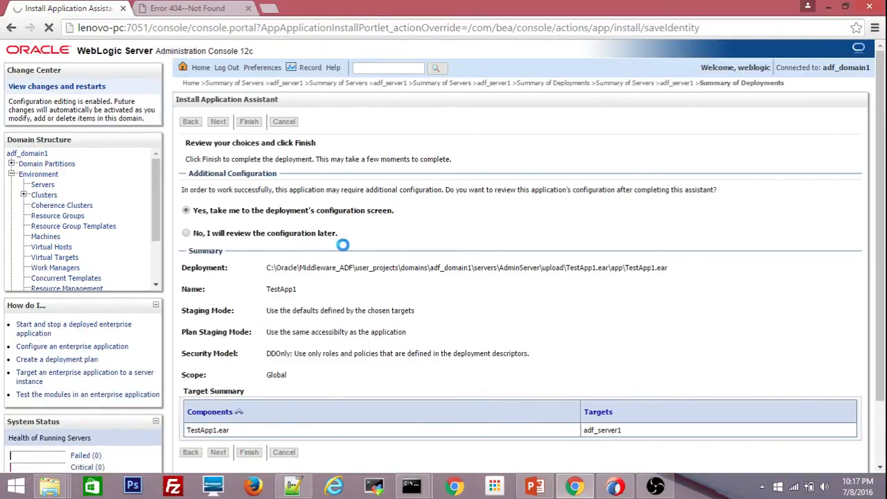
- Refresh adf_server1's stage folder in File Explorer to check for staged files, and return to the WebLogic console
{"action": "mouse_move", "coordinate": [62, 489]}
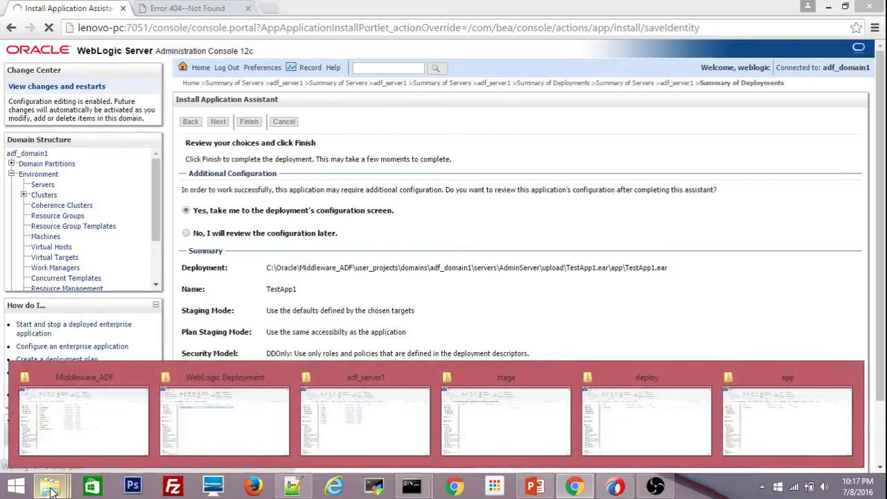
{"action": "left_click", "coordinate": [495, 419]}
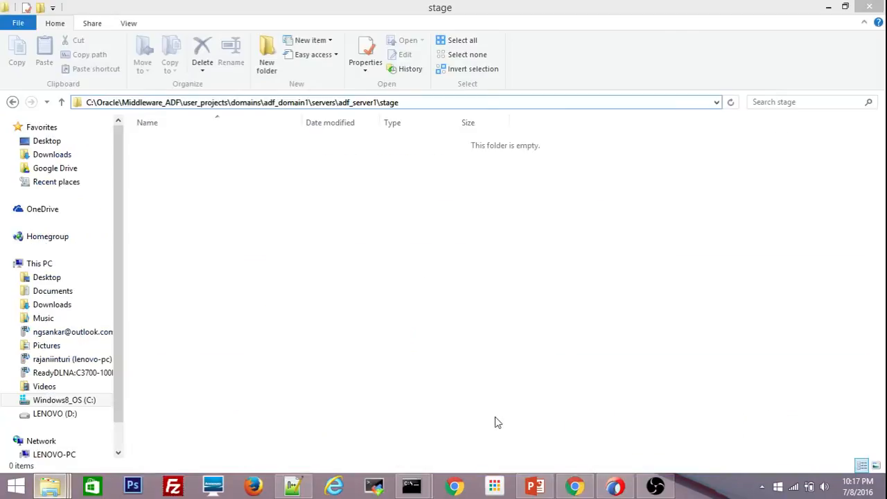
{"action": "left_click", "coordinate": [731, 102]}
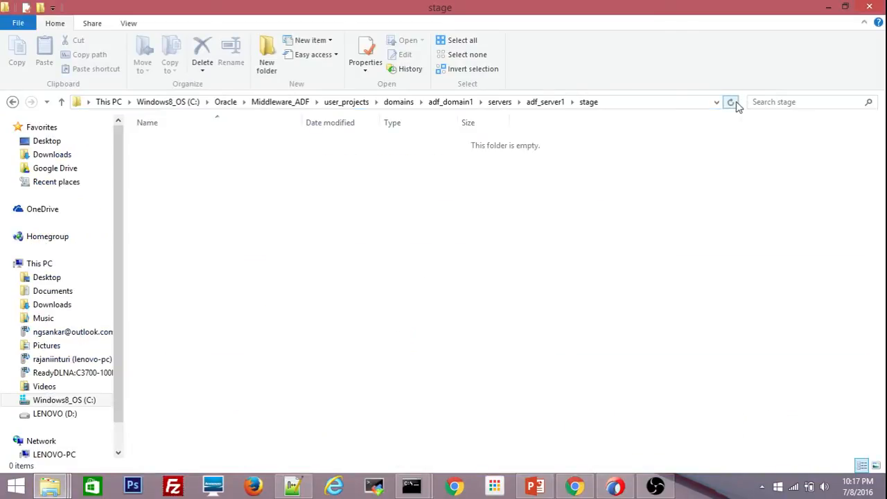
{"action": "left_click", "coordinate": [737, 104]}
{"action": "key", "text": "alt+Tab"}
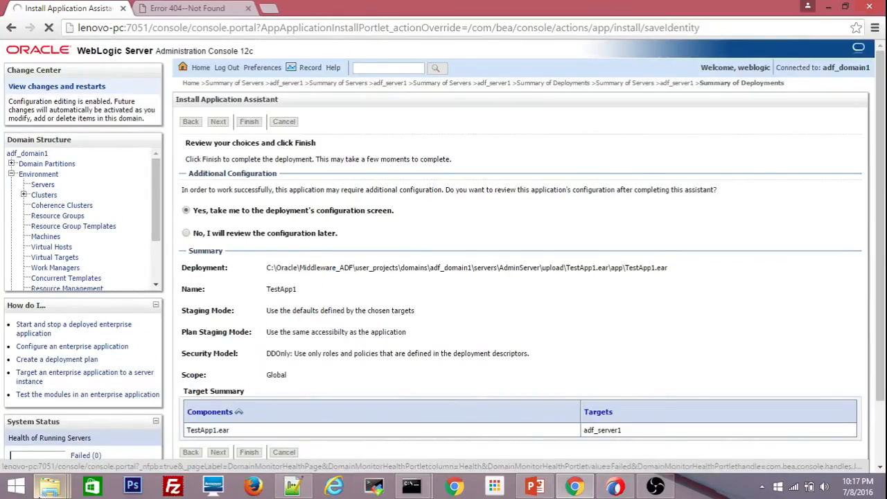
- Compare the open folder windows and bring up the TestApp1.ear app folder under AdminServer's upload directory
{"action": "mouse_move", "coordinate": [55, 492]}
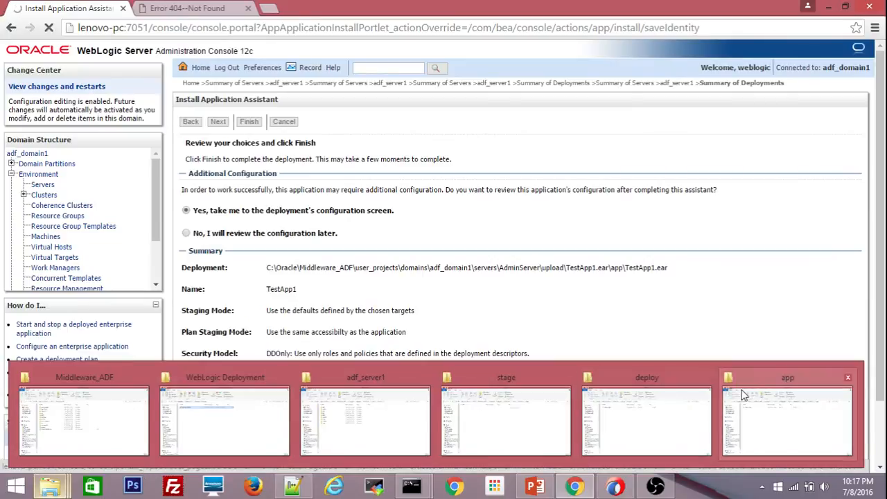
{"action": "mouse_move", "coordinate": [752, 401]}
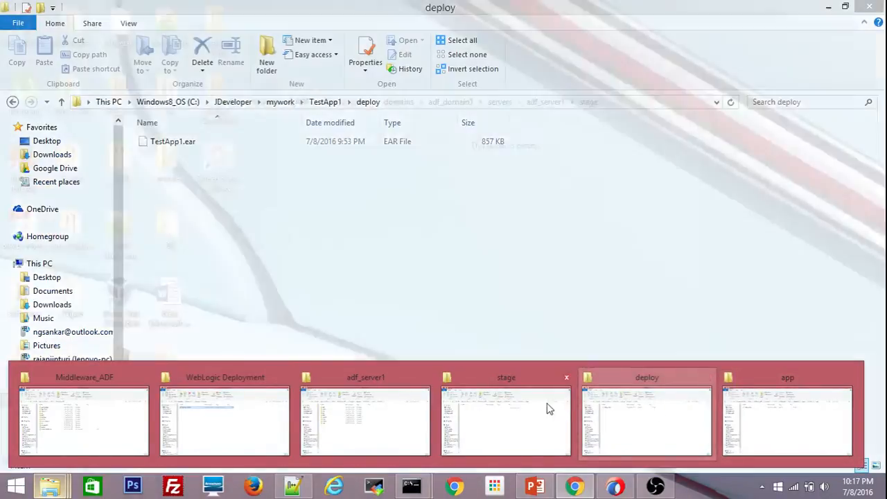
{"action": "mouse_move", "coordinate": [477, 417]}
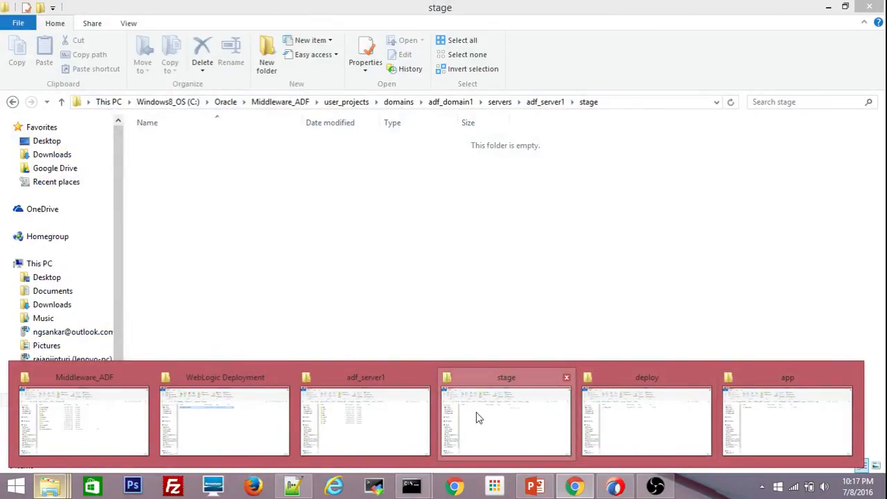
{"action": "left_click", "coordinate": [778, 426]}
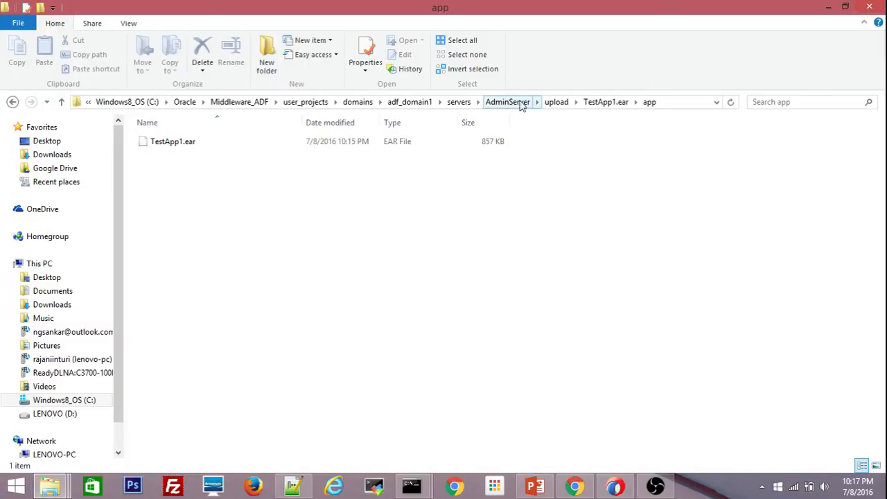
- Inspect TestApp1.ear's app folder under AdminServer's upload directory, and return to the upload folder
{"action": "left_click", "coordinate": [556, 102]}
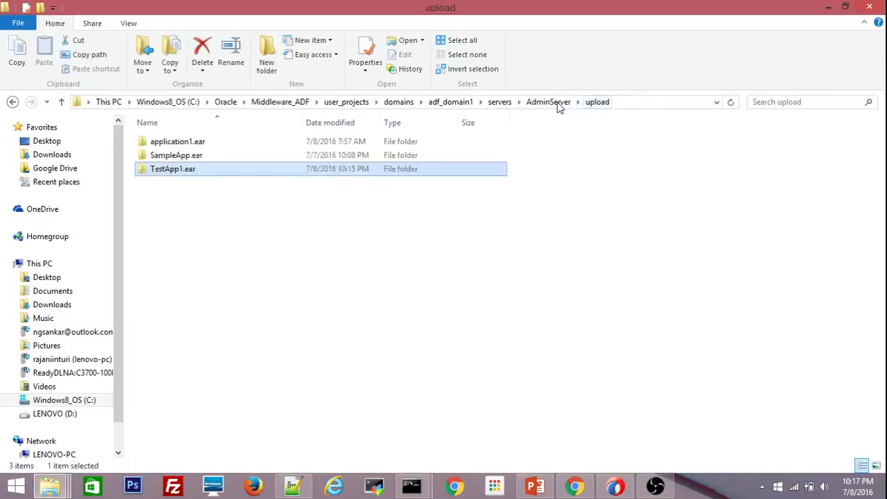
{"action": "double_click", "coordinate": [204, 171]}
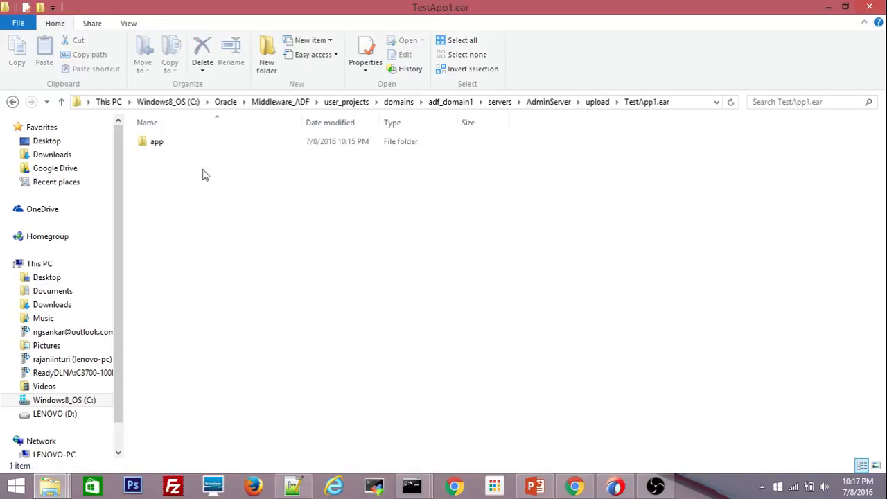
{"action": "double_click", "coordinate": [167, 151]}
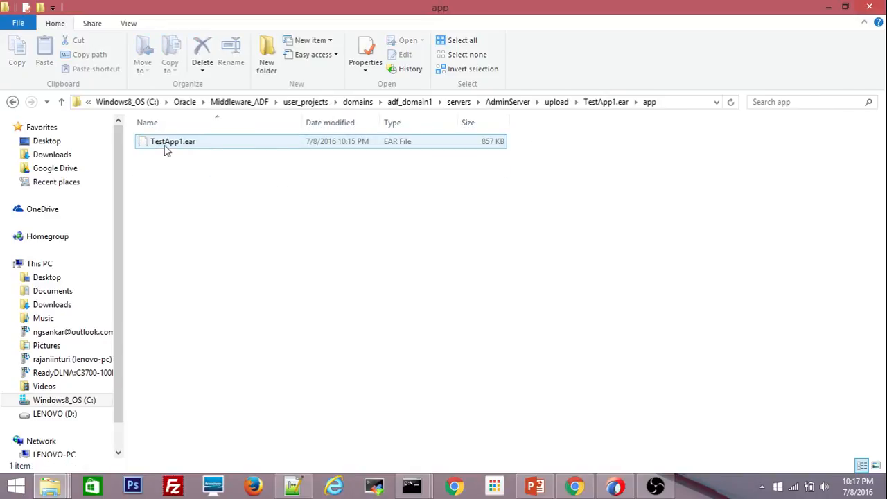
{"action": "left_click", "coordinate": [12, 102]}
{"action": "left_click", "coordinate": [13, 101]}
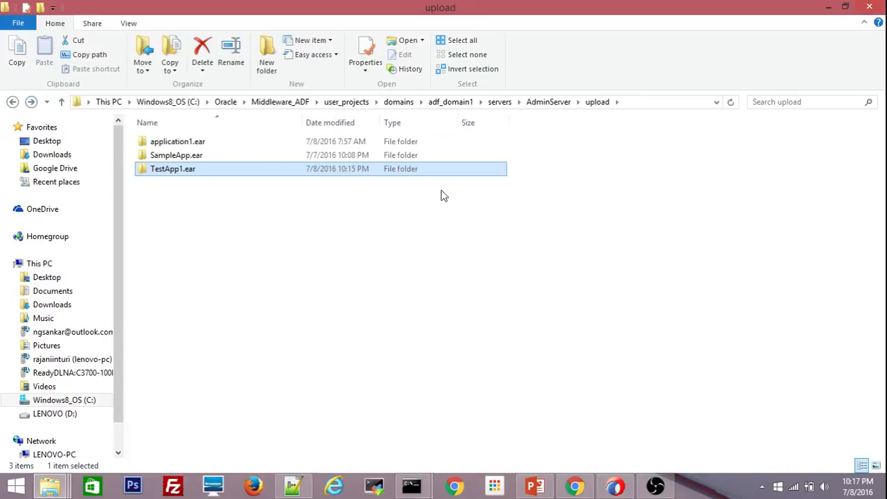
- Switch to the WebLogic console and check the TestApp1 entry in the domain's deployments list
{"action": "key", "text": "alt+Tab"}
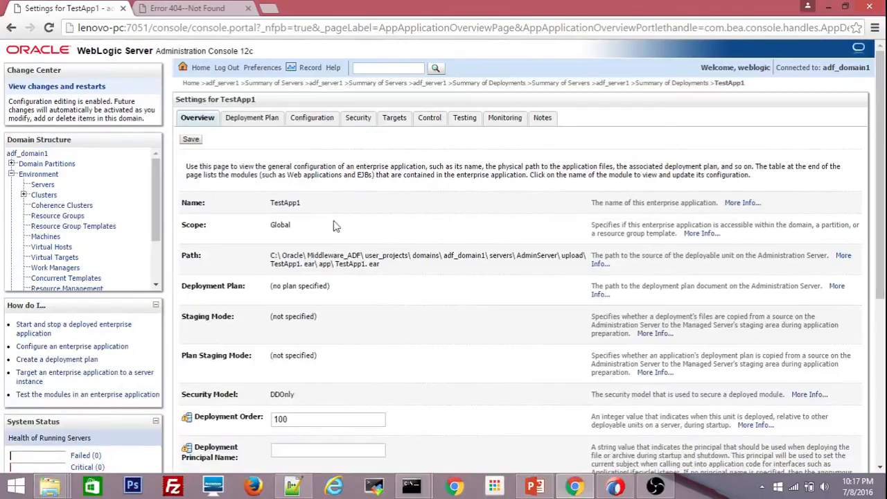
{"action": "left_click_drag", "start_coordinate": [158, 198], "coordinate": [154, 252]}
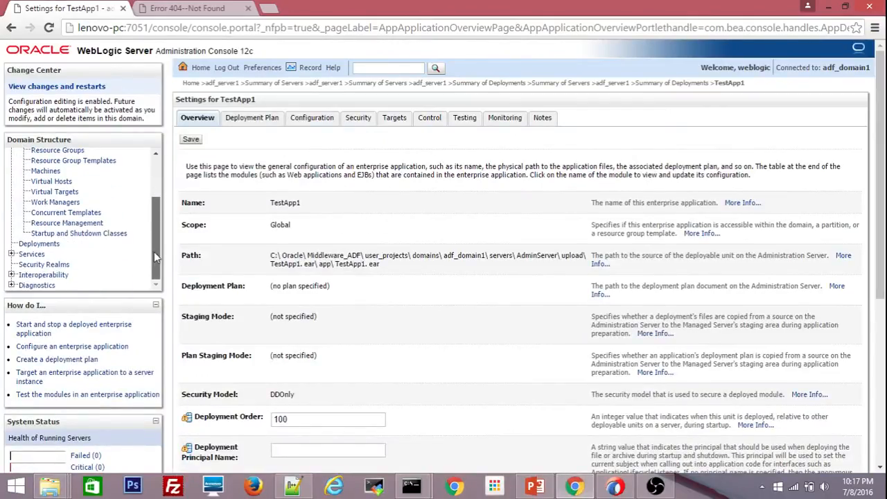
{"action": "left_click", "coordinate": [50, 247]}
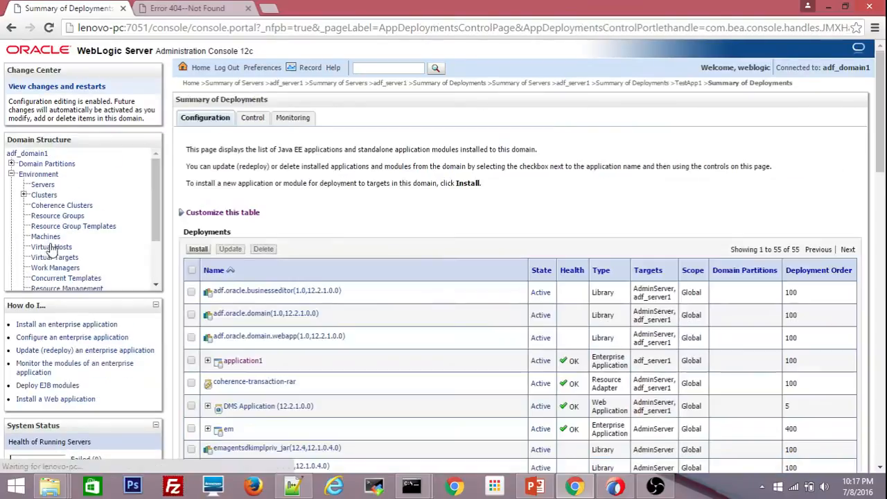
{"action": "left_click_drag", "start_coordinate": [881, 125], "coordinate": [855, 462]}
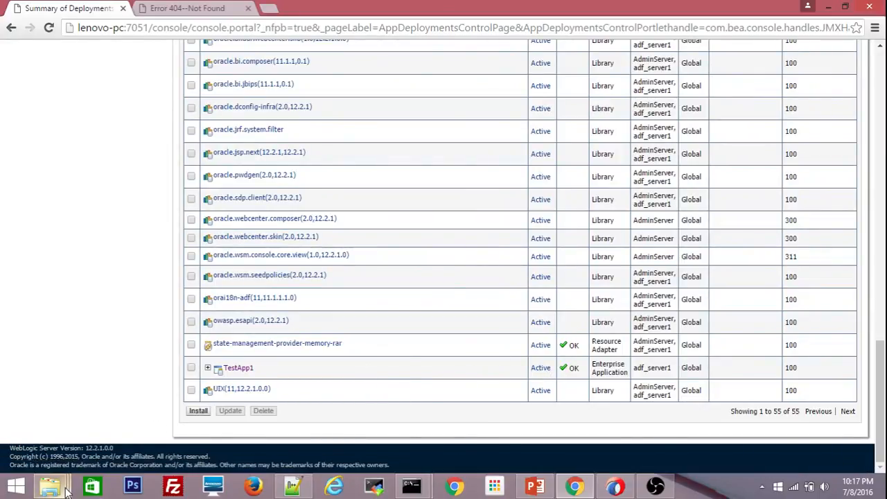
- Bring up adf_server1's stage folder in File Explorer and refresh it to check for staged files
{"action": "mouse_move", "coordinate": [52, 488]}
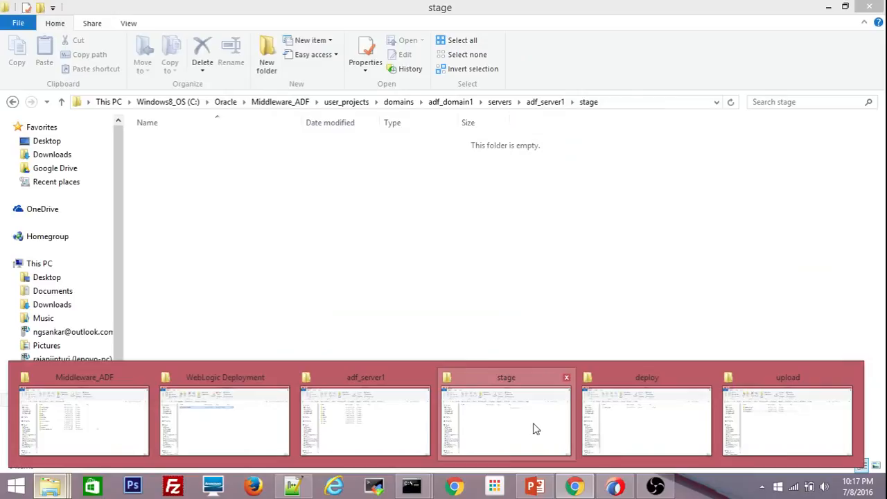
{"action": "left_click", "coordinate": [534, 428]}
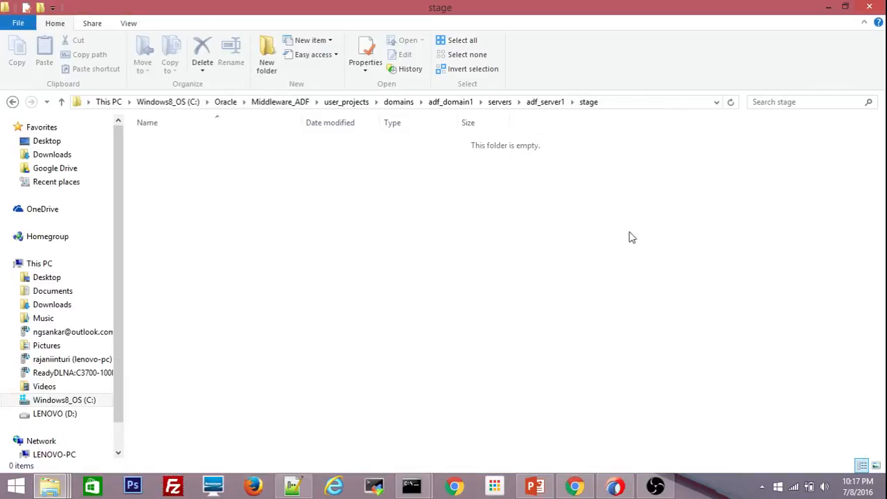
{"action": "left_click", "coordinate": [732, 102]}
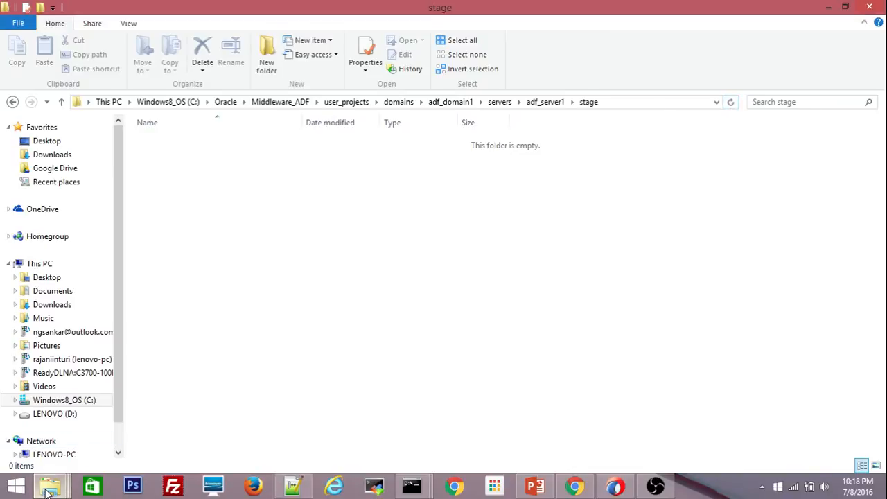
- Refresh AdminServer's upload folder, check the EAR file inside TestApp1.ear's app folder, and return to upload
{"action": "mouse_move", "coordinate": [50, 487]}
{"action": "left_click", "coordinate": [769, 433]}
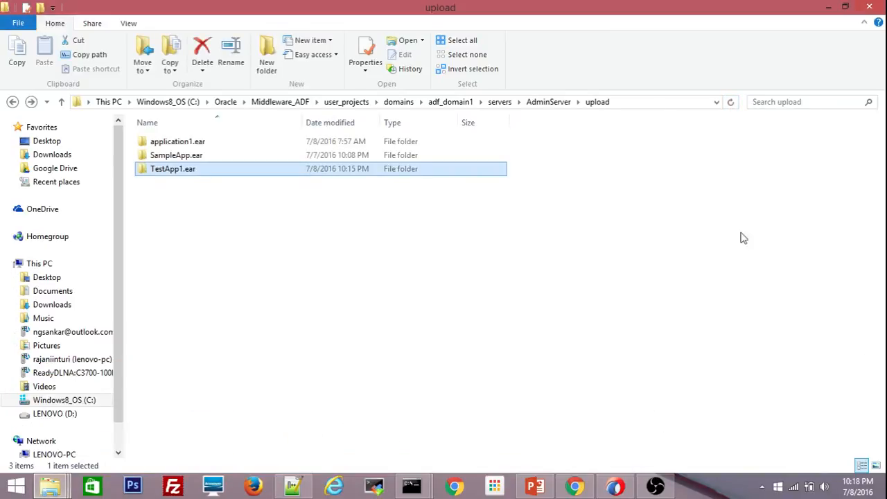
{"action": "left_click", "coordinate": [731, 103]}
{"action": "double_click", "coordinate": [164, 170]}
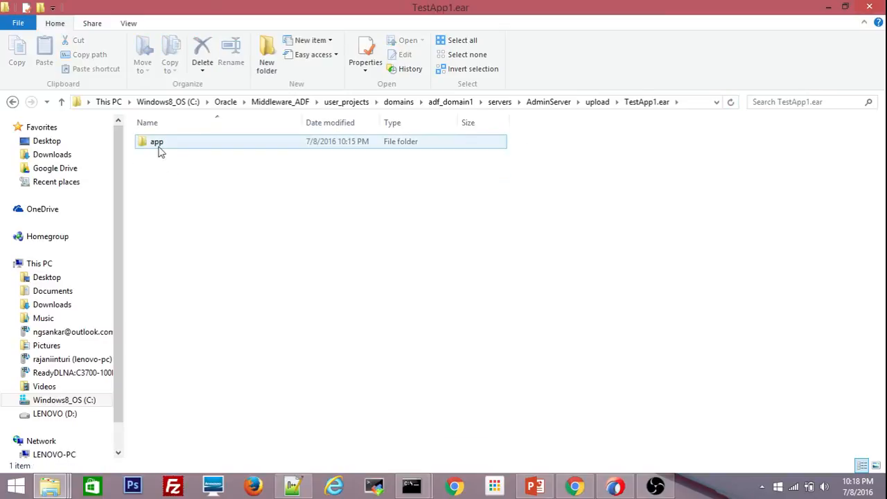
{"action": "double_click", "coordinate": [159, 146]}
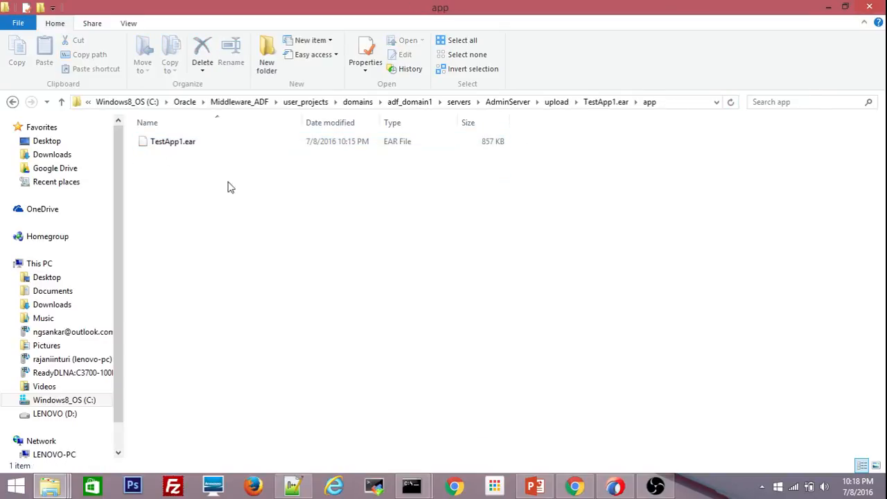
{"action": "left_click", "coordinate": [557, 102]}
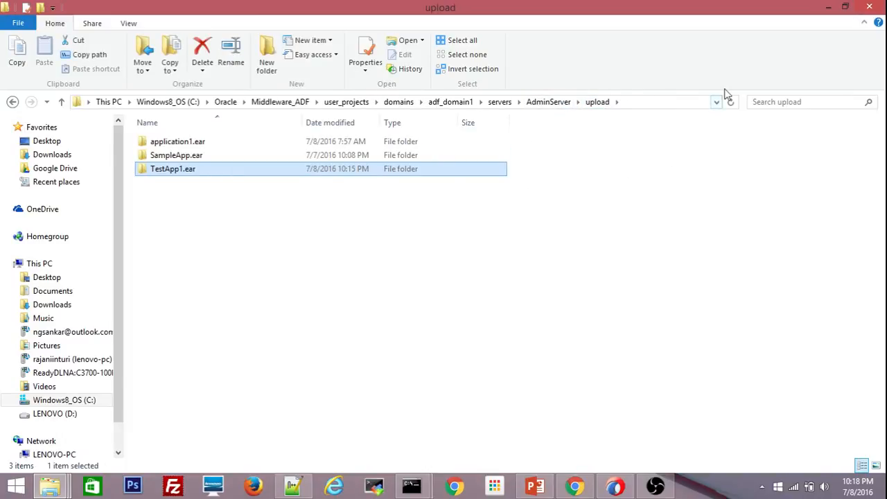
- Minimize the upload folder window and show the full path of adf_server1's stage folder
{"action": "left_click", "coordinate": [829, 7]}
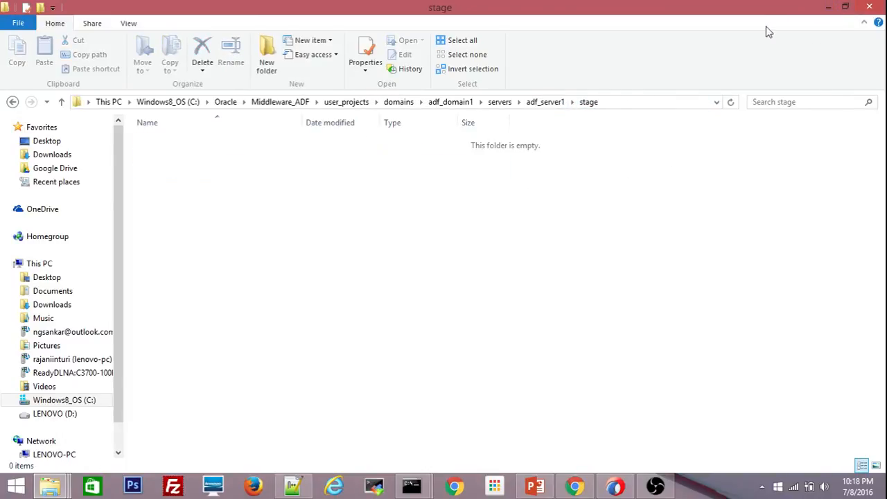
{"action": "left_click", "coordinate": [614, 104]}
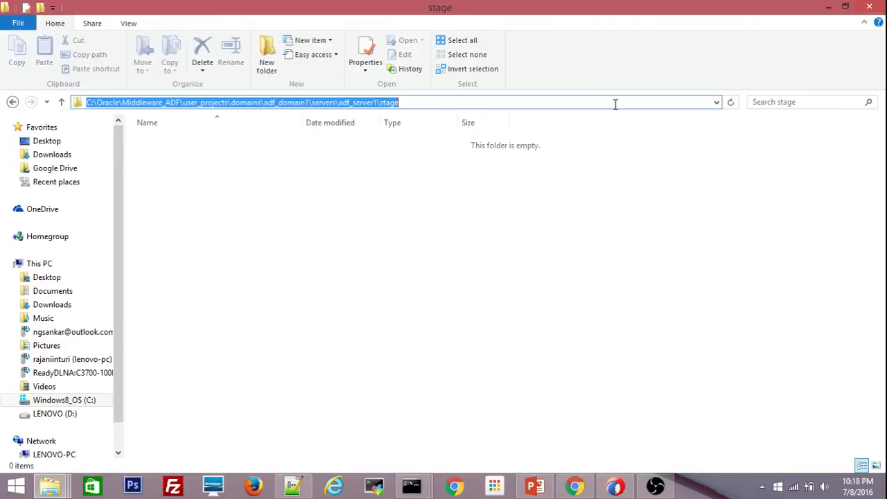
{"action": "left_click", "coordinate": [408, 102]}
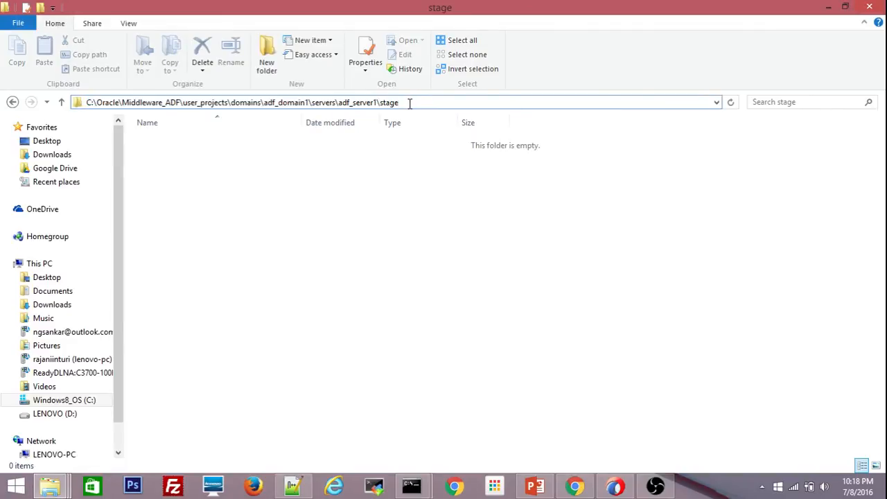
{"action": "left_click", "coordinate": [216, 237]}
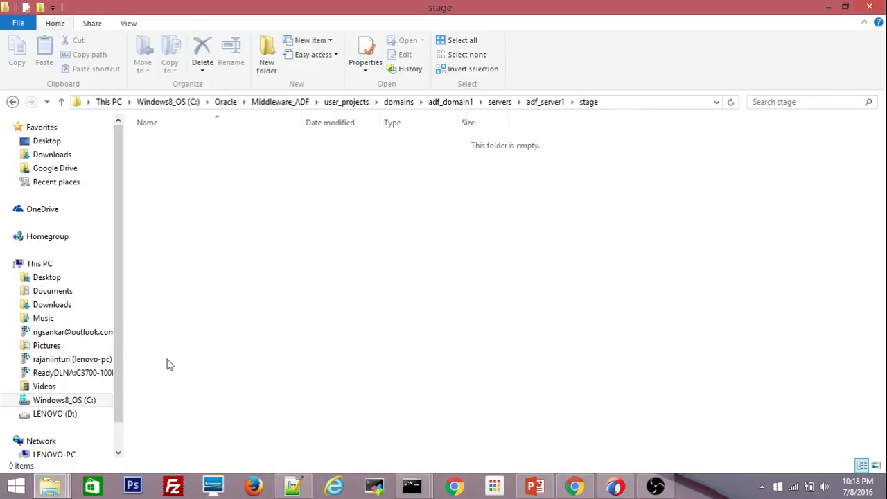
- Switch to Chrome, reload TestApp1's sample1.jspx page, and try its sample test button
{"action": "left_click", "coordinate": [575, 486]}
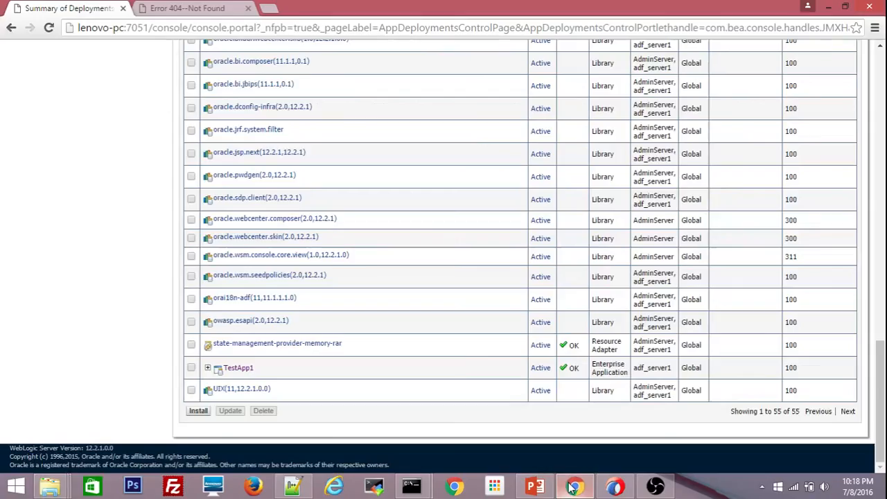
{"action": "left_click", "coordinate": [175, 12]}
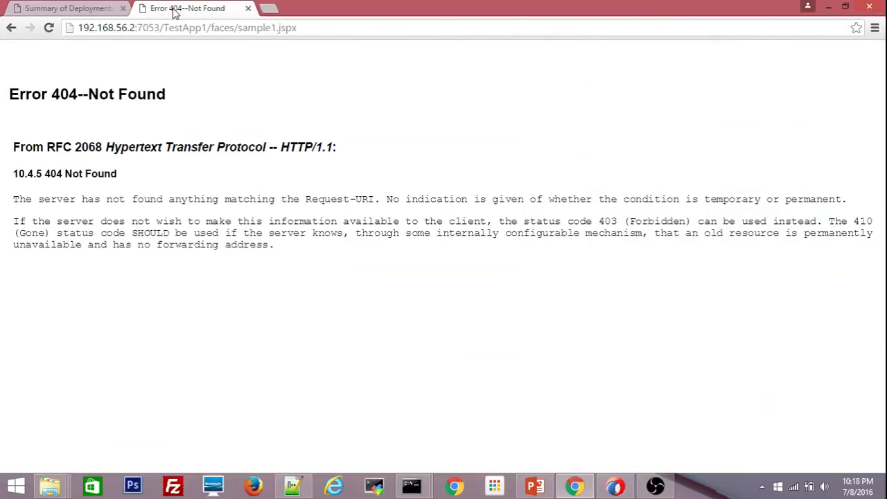
{"action": "left_click", "coordinate": [50, 29]}
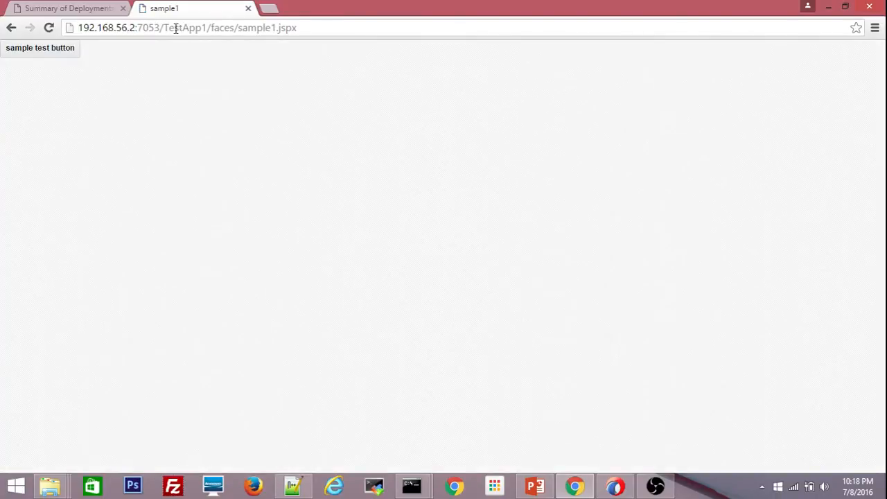
{"action": "left_click_drag", "start_coordinate": [164, 29], "coordinate": [331, 29]}
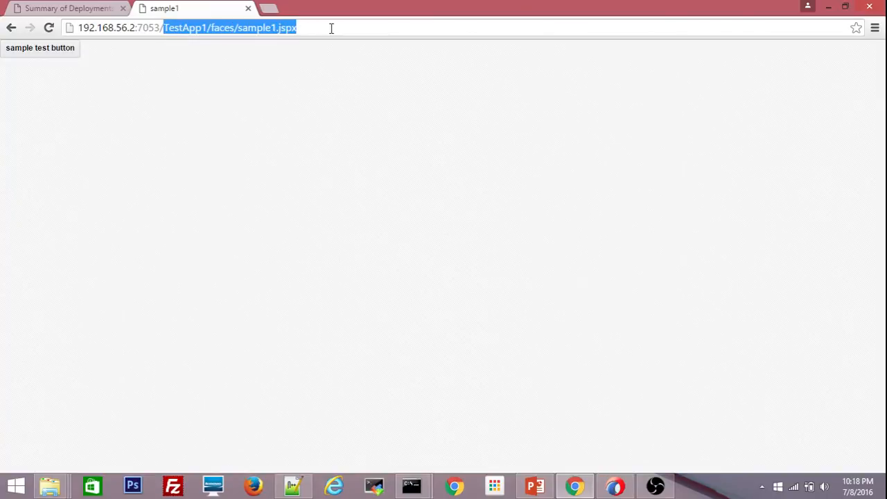
{"action": "left_click", "coordinate": [5, 81]}
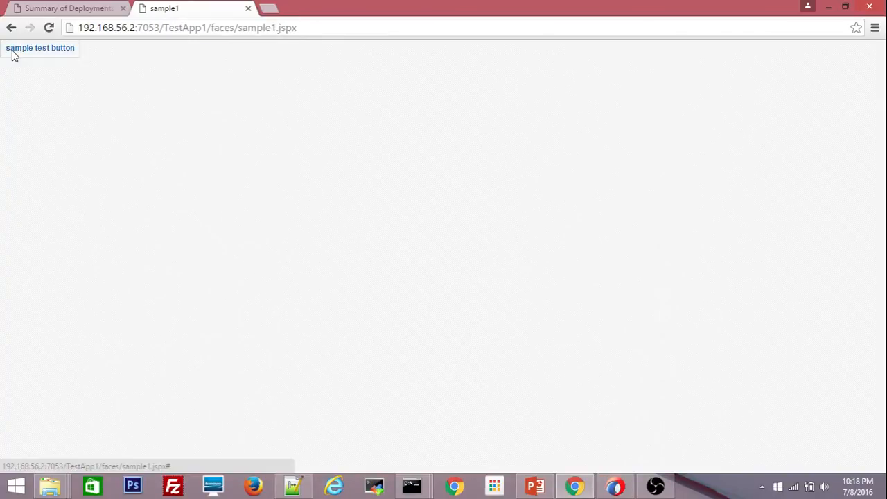
{"action": "left_click", "coordinate": [13, 53]}
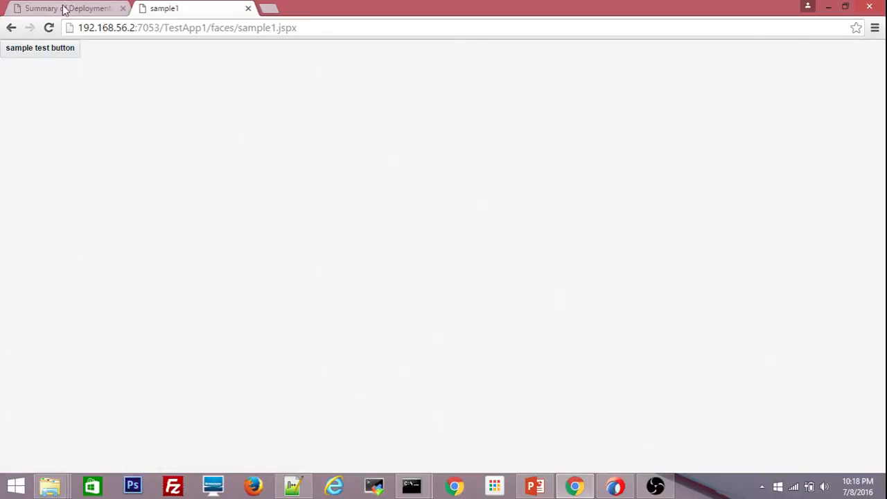
- Return to the WebLogic console, open adf_server1 from the servers list, and view its deployed applications
{"action": "left_click", "coordinate": [64, 9]}
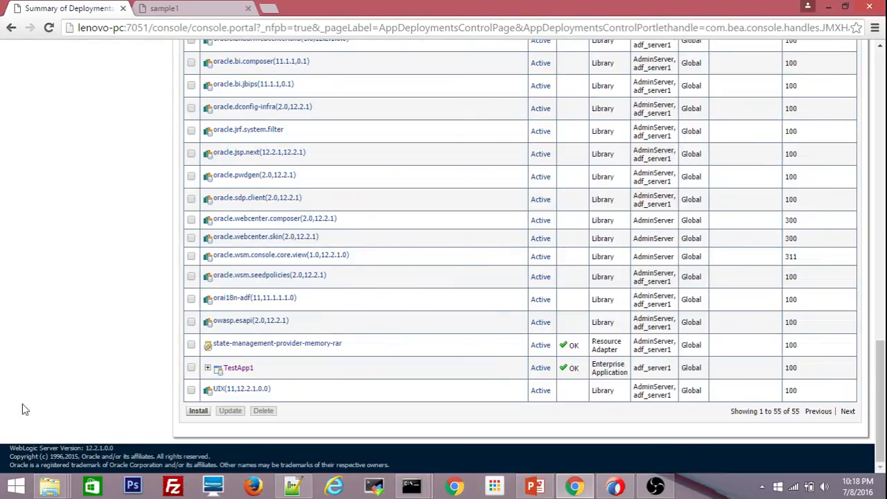
{"action": "mouse_move", "coordinate": [50, 486]}
{"action": "left_click_drag", "start_coordinate": [881, 374], "coordinate": [881, 68]}
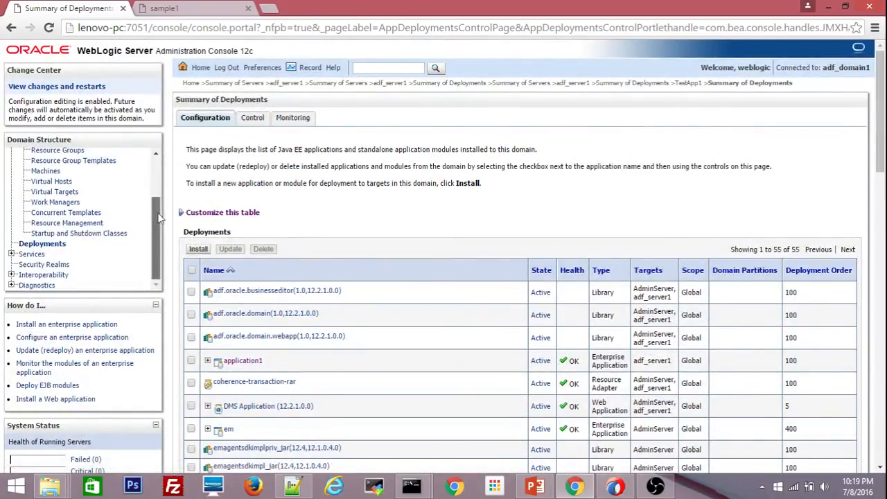
{"action": "left_click_drag", "start_coordinate": [155, 209], "coordinate": [148, 171]}
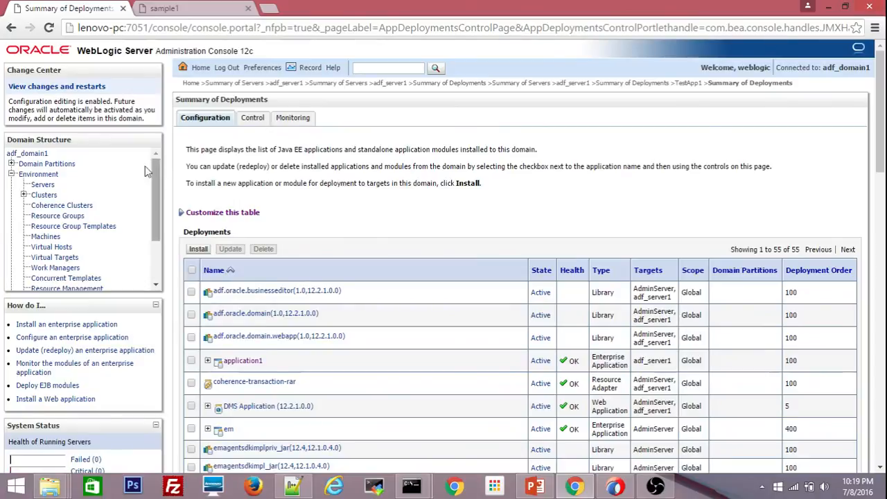
{"action": "left_click", "coordinate": [44, 185]}
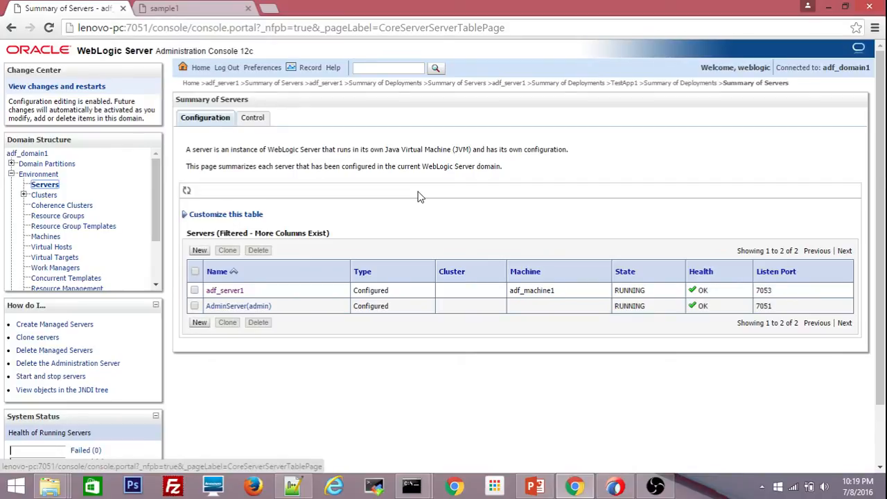
{"action": "left_click", "coordinate": [224, 291]}
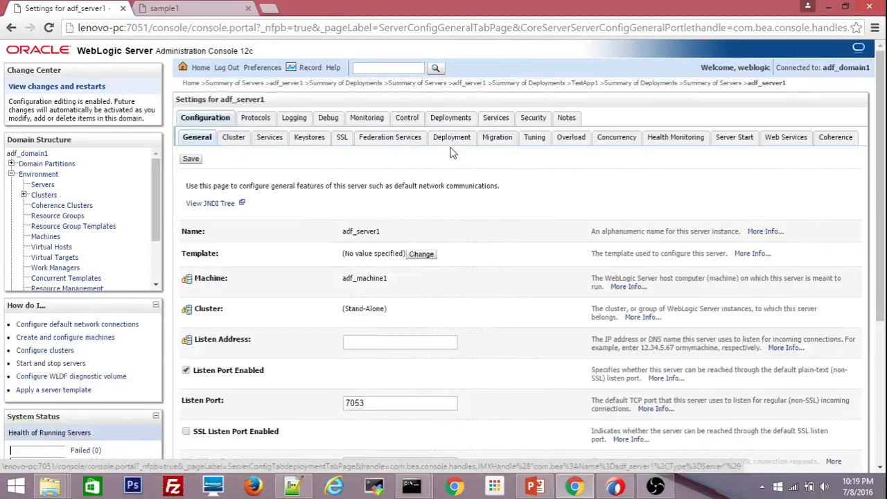
{"action": "left_click", "coordinate": [450, 118]}
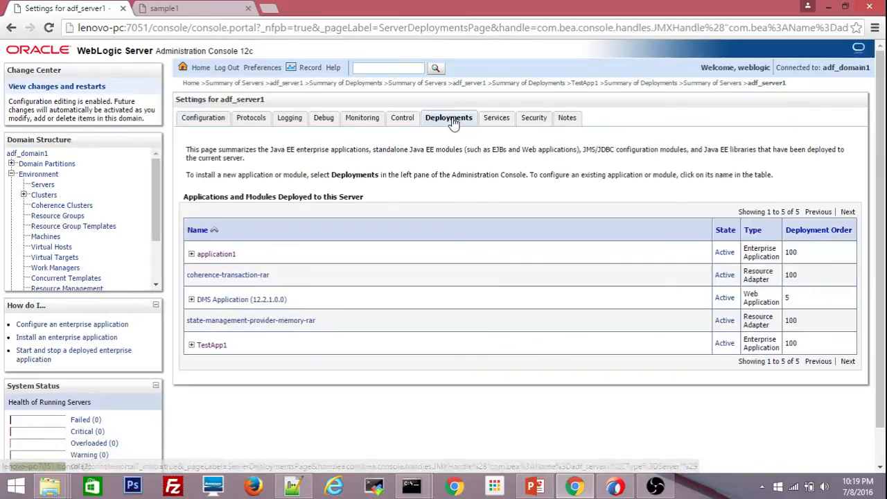
- Set the Staging Mode in adf_server1's deployment configuration to stage and save the settings
{"action": "left_click", "coordinate": [218, 119]}
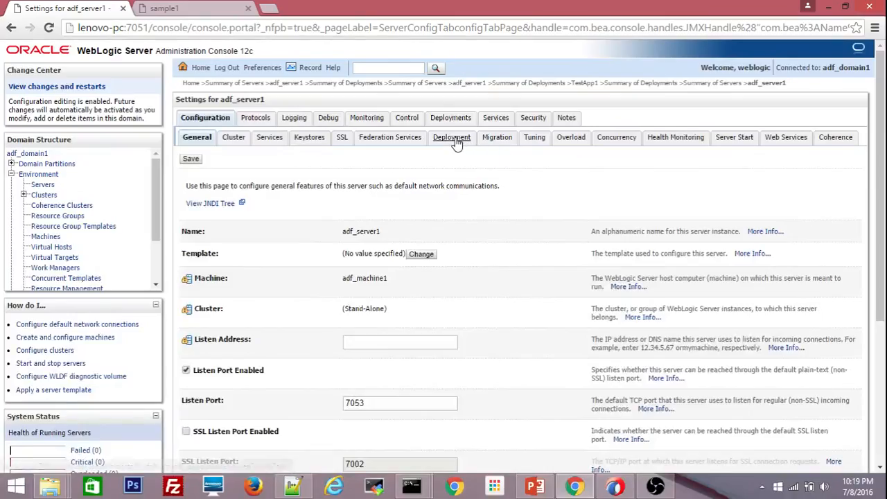
{"action": "left_click", "coordinate": [455, 137]}
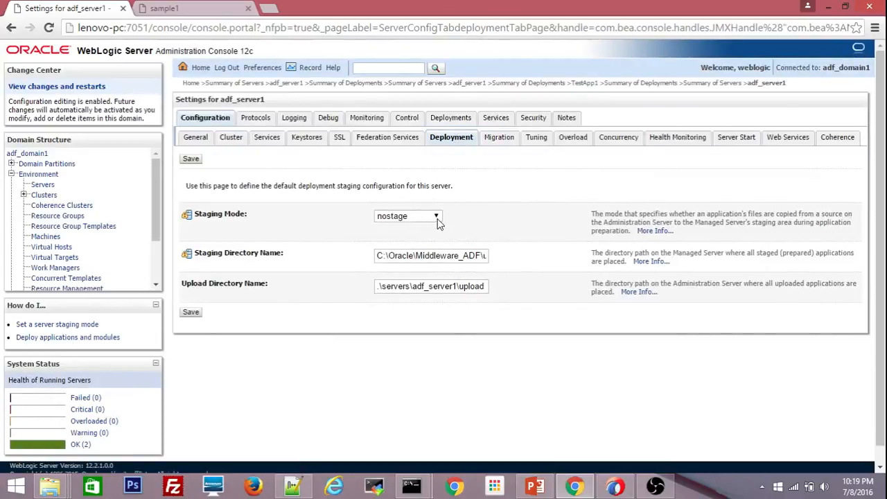
{"action": "left_click", "coordinate": [436, 220]}
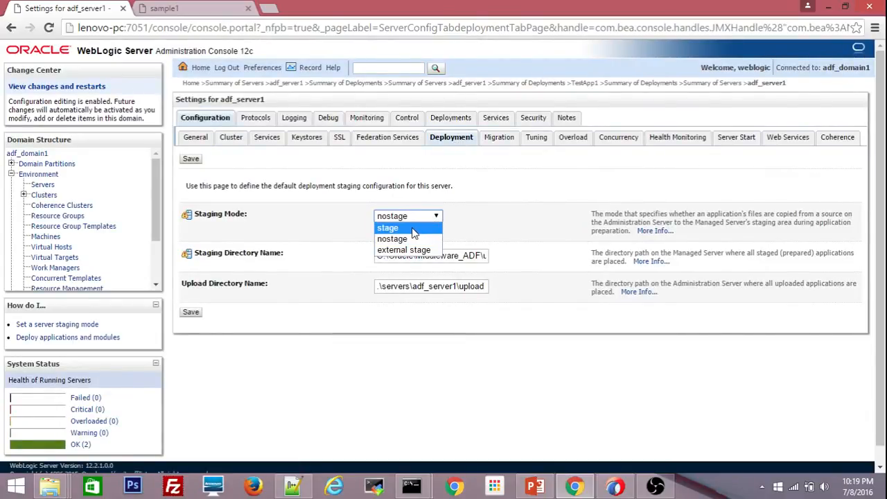
{"action": "left_click", "coordinate": [414, 229]}
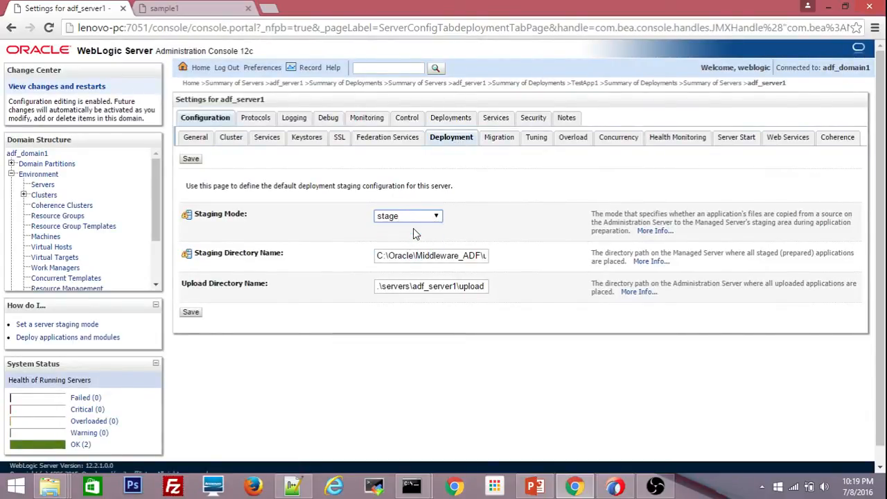
{"action": "left_click", "coordinate": [191, 159]}
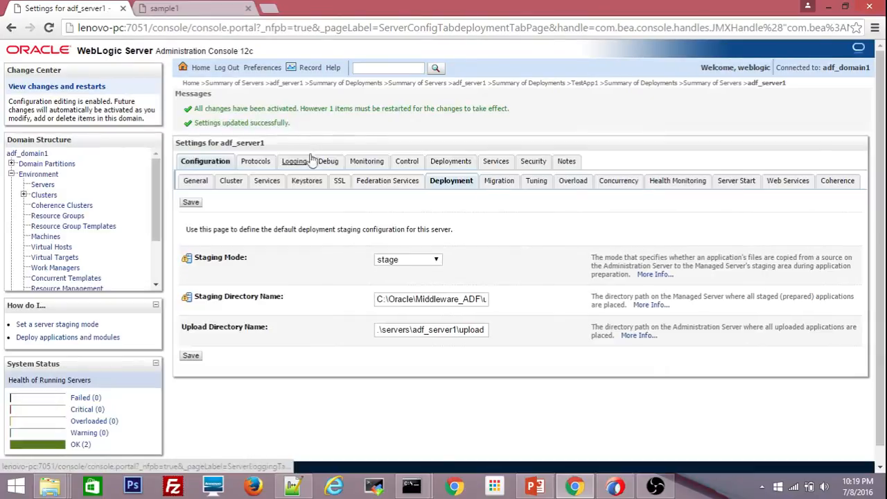
{"action": "left_click", "coordinate": [432, 260]}
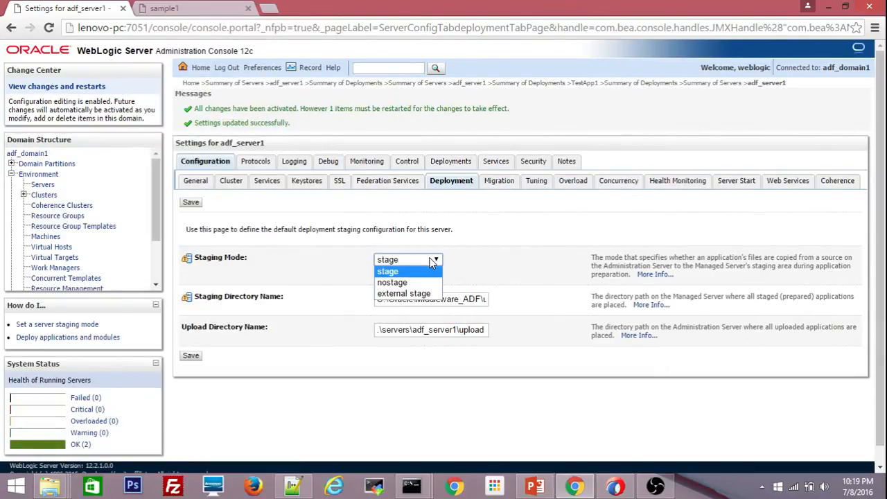
{"action": "left_click", "coordinate": [525, 234]}
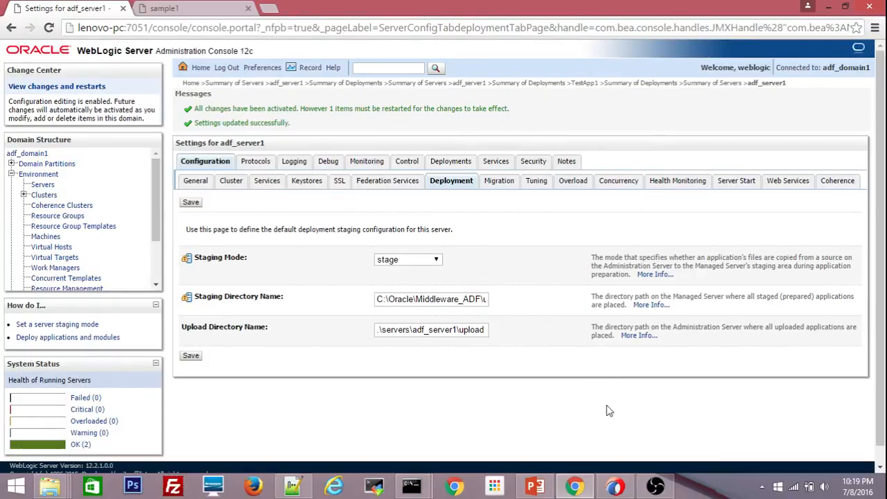
{"action": "left_click", "coordinate": [655, 486]}
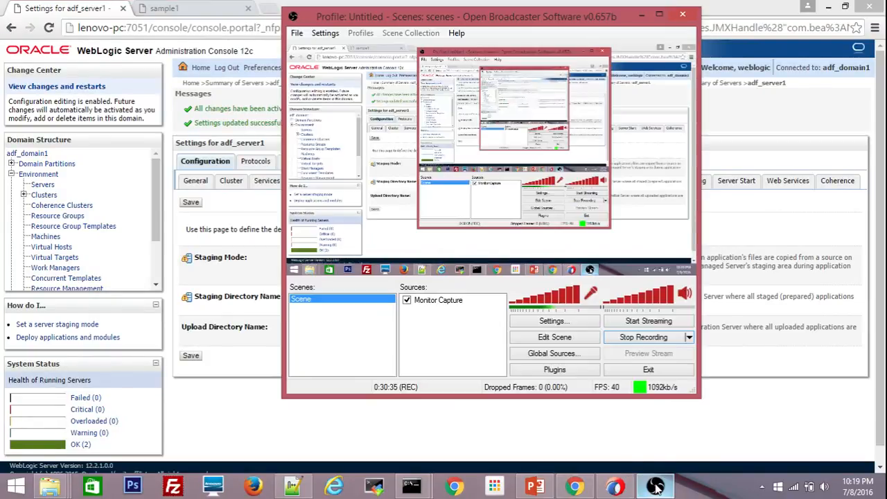